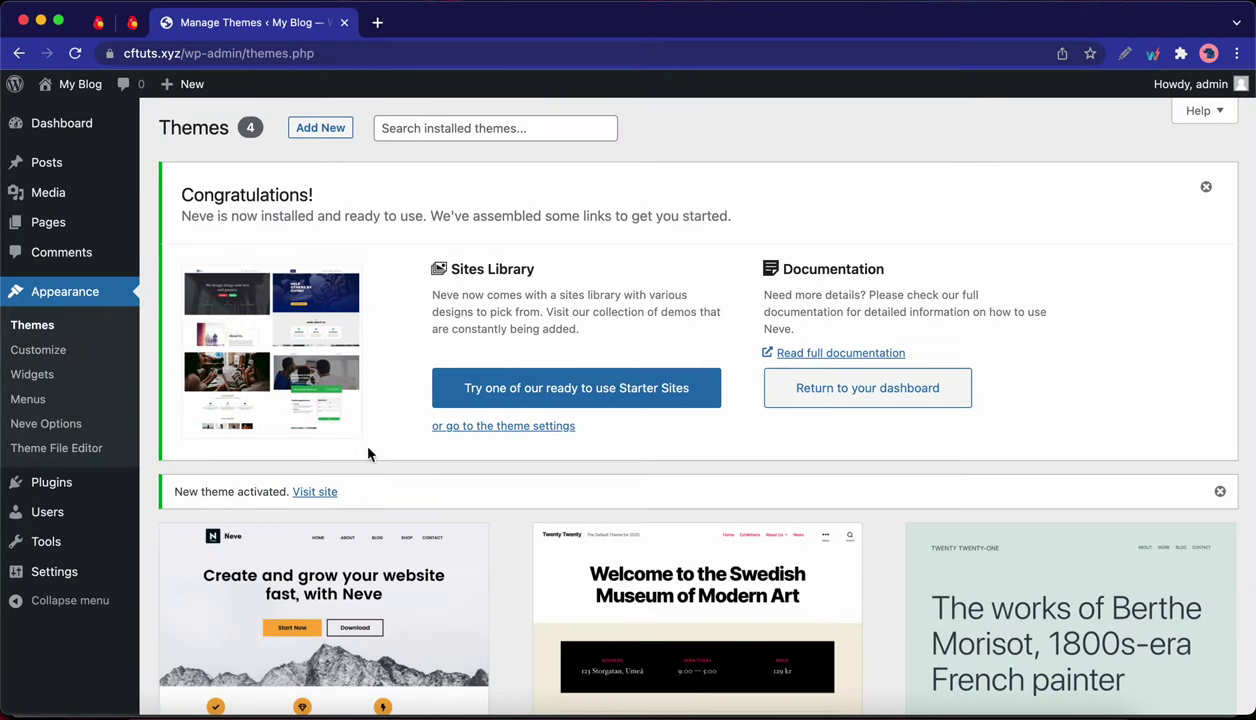
Step: Open the Neve Options page and look over its welcome overview and customizer quick links
mouse_move(64, 170)
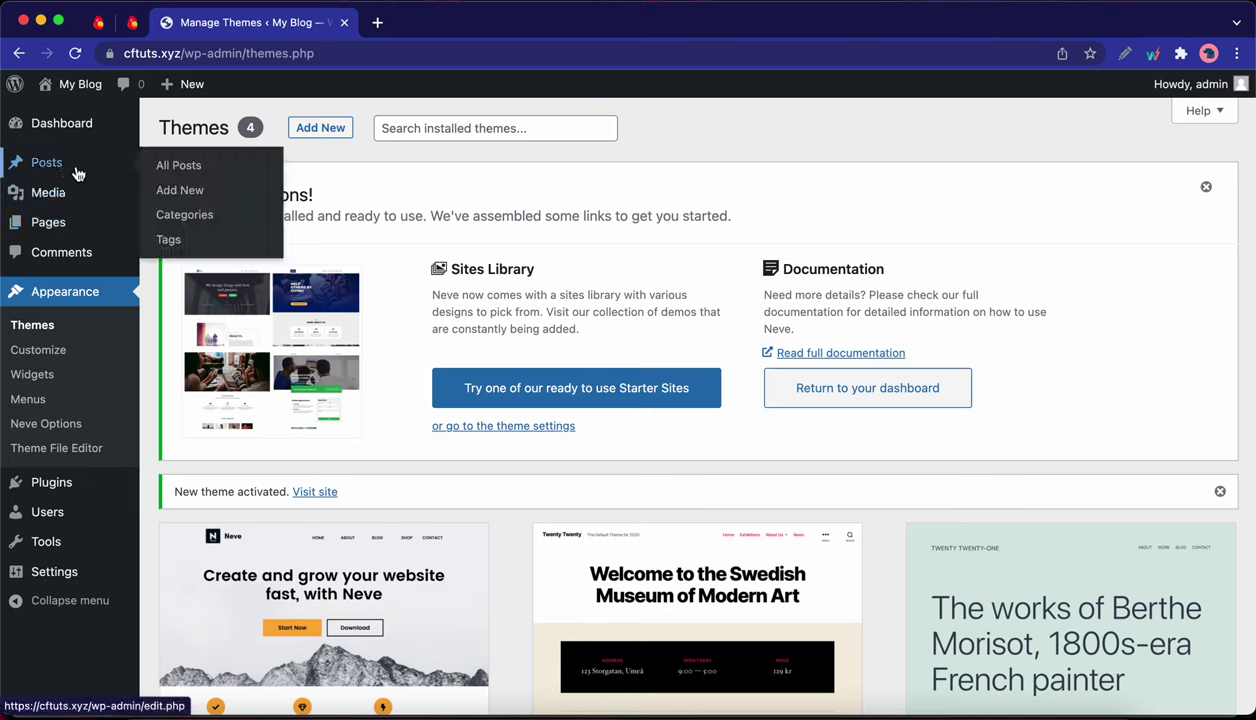
mouse_move(58, 226)
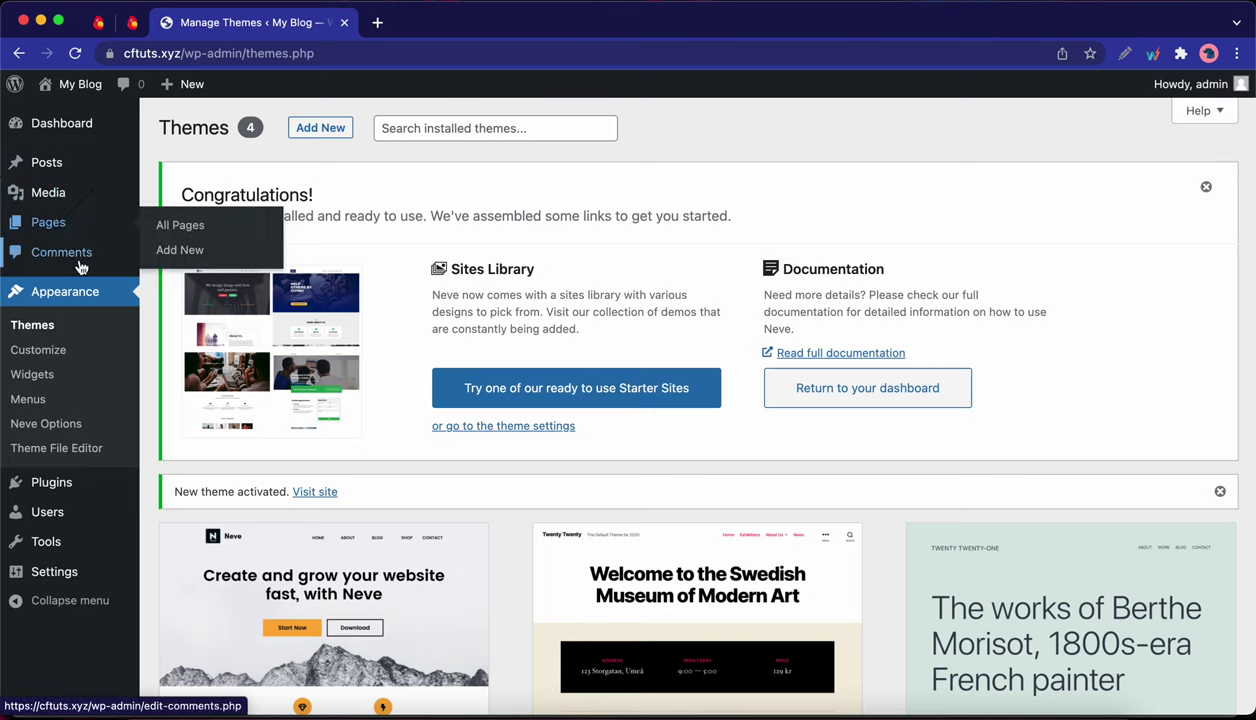
left_click(56, 426)
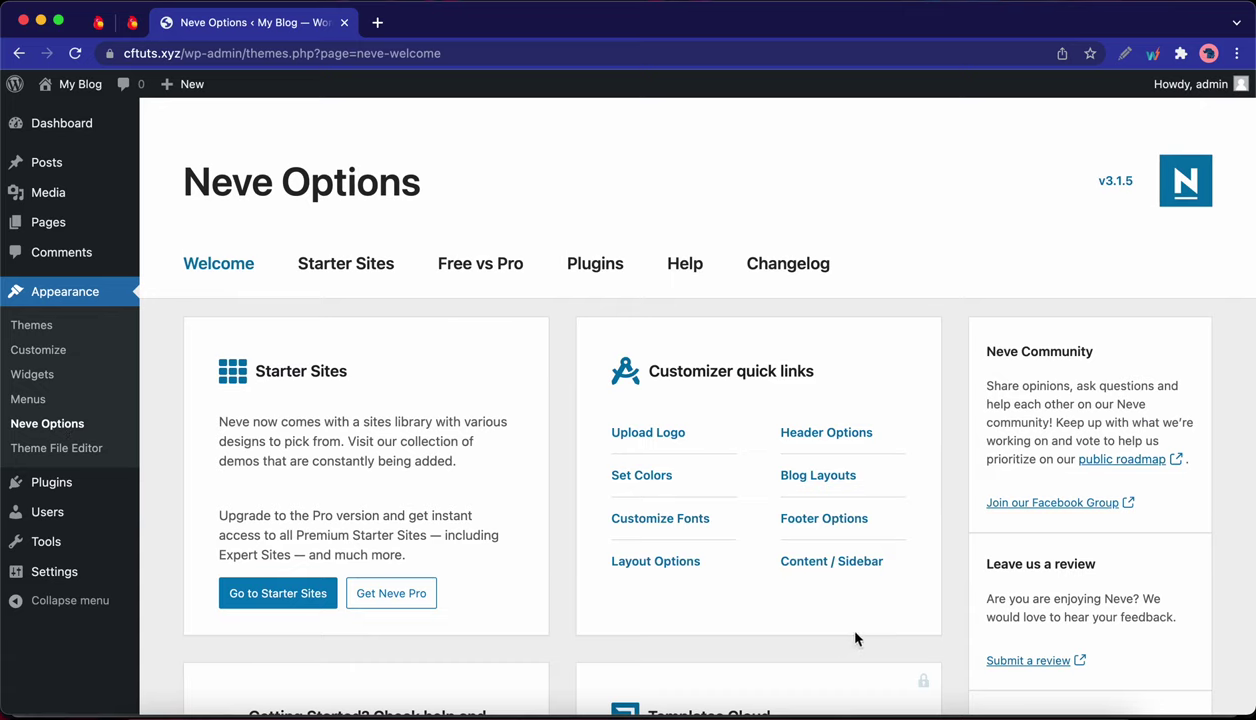
scroll(840, 641, "down", 4)
scroll(835, 641, "up", 3)
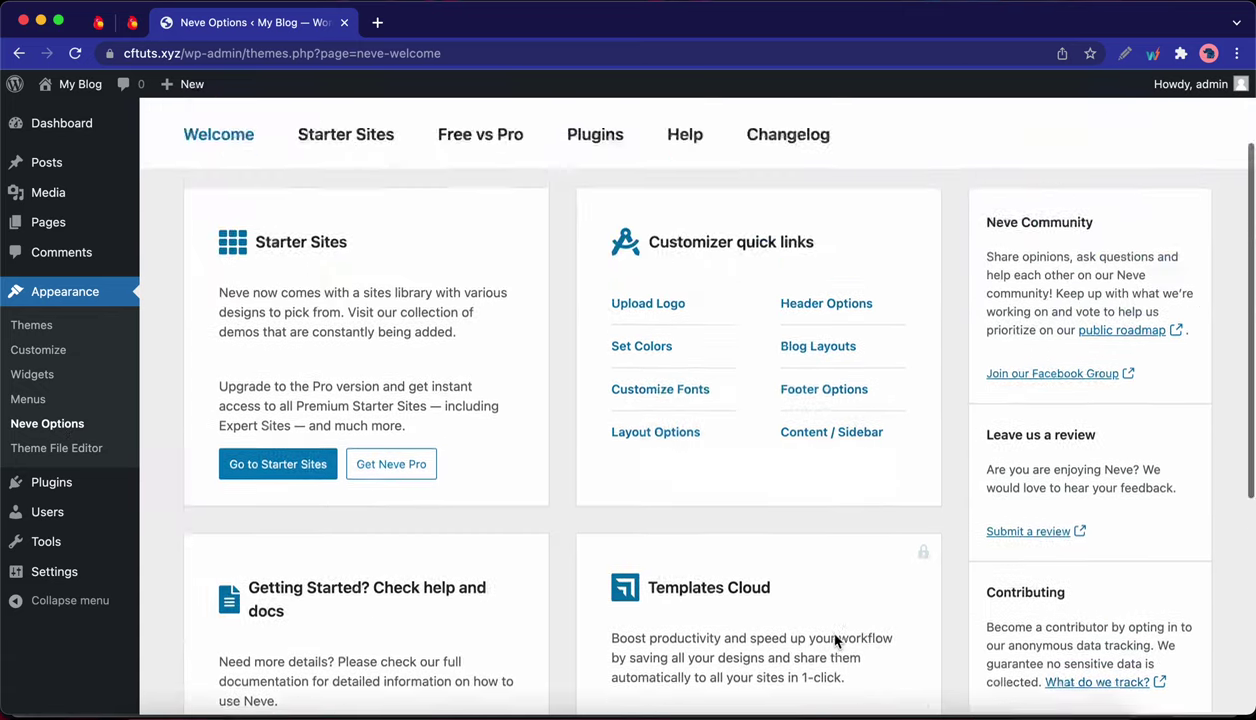
scroll(835, 641, "up", 2)
Step: Review the feature comparison between the free Neve theme and Neve Pro
left_click(507, 270)
scroll(605, 415, "down", 2)
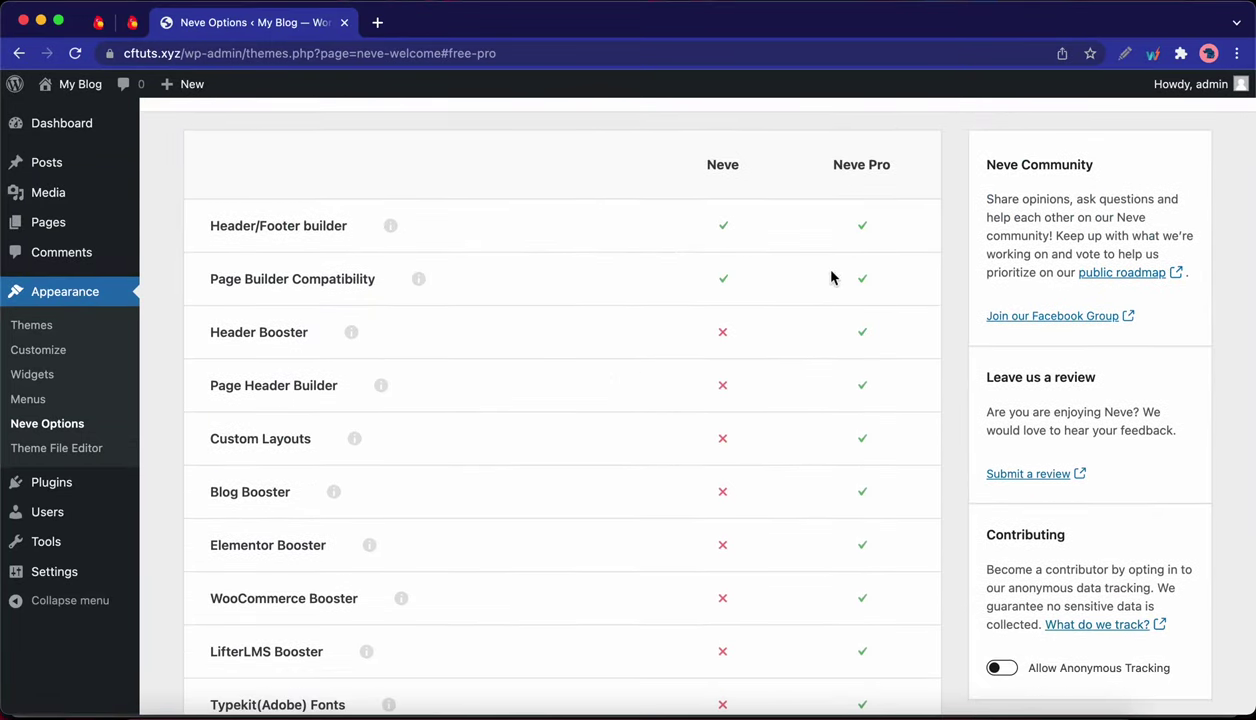
scroll(788, 444, "down", 2)
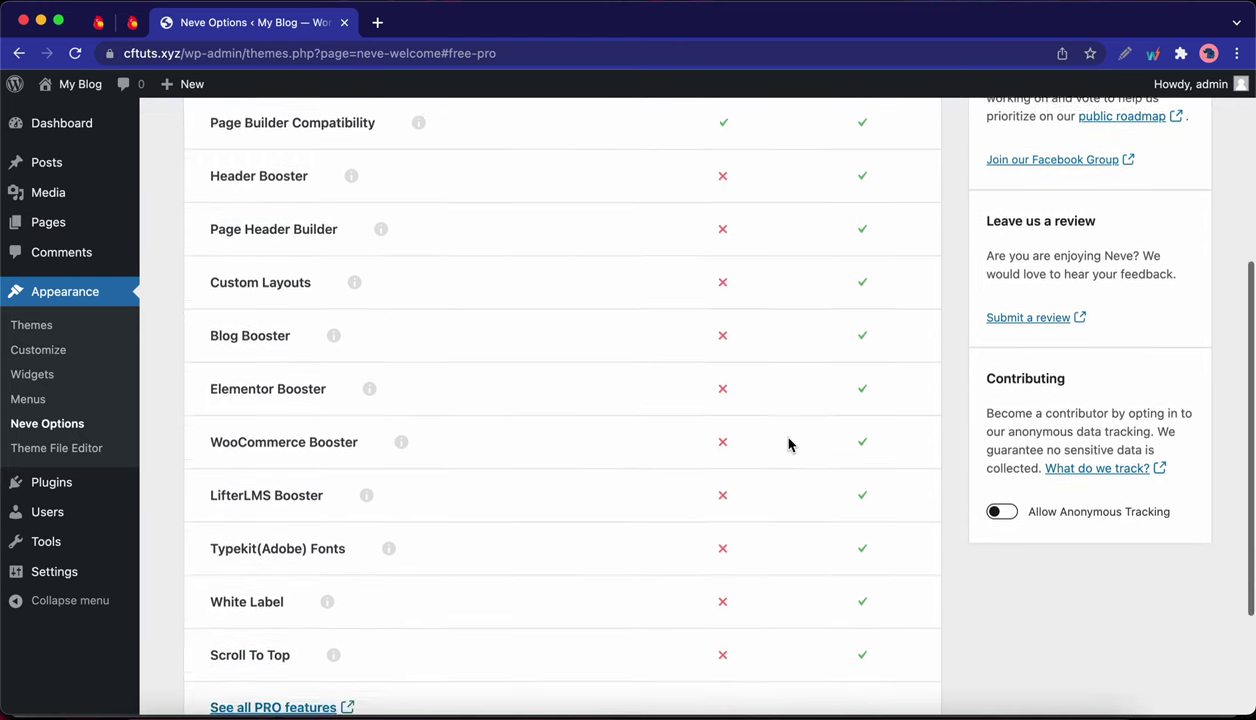
scroll(788, 444, "down", 1)
scroll(788, 444, "up", 2)
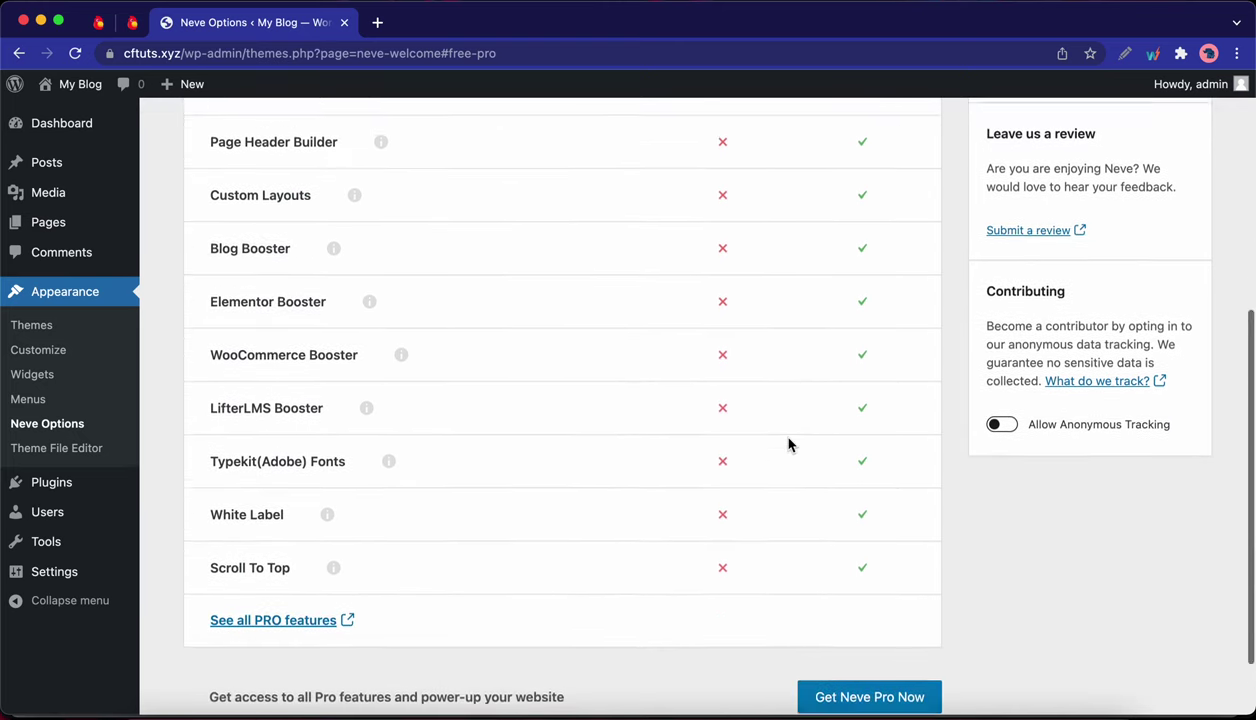
scroll(788, 444, "up", 4)
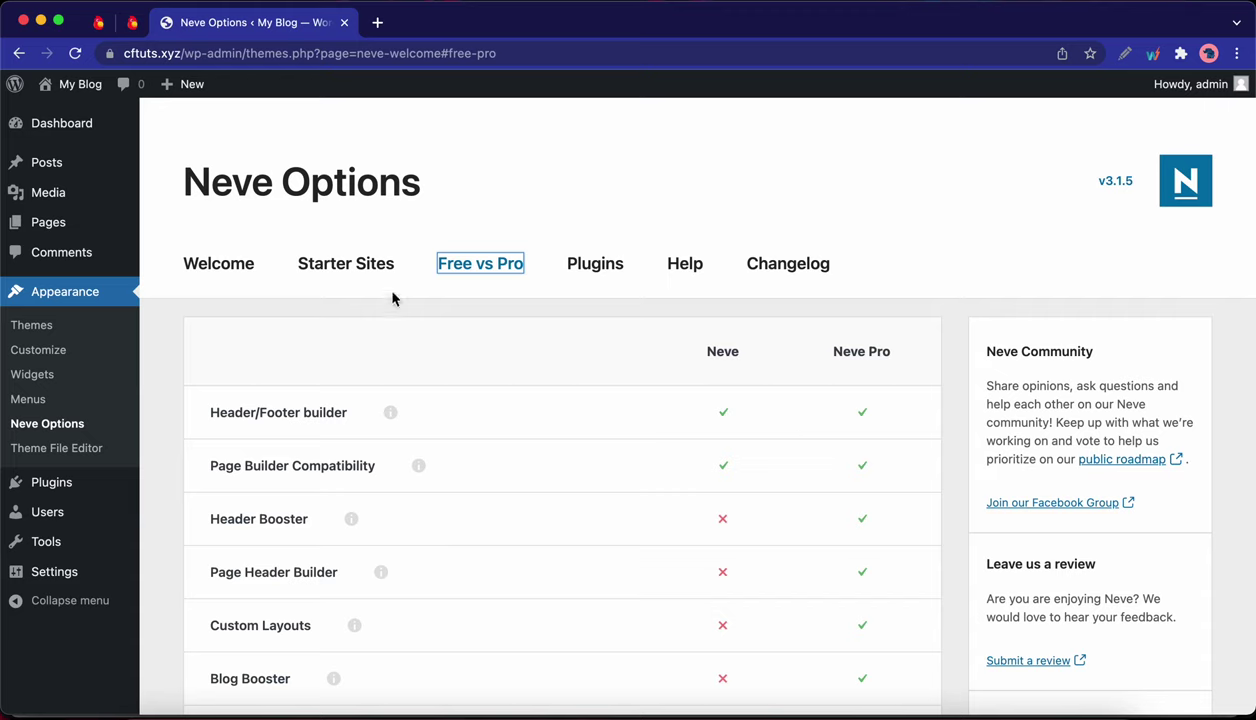
Step: Set up the Starter Sites library from the Neve options and browse its templates
left_click(355, 270)
left_click(684, 495)
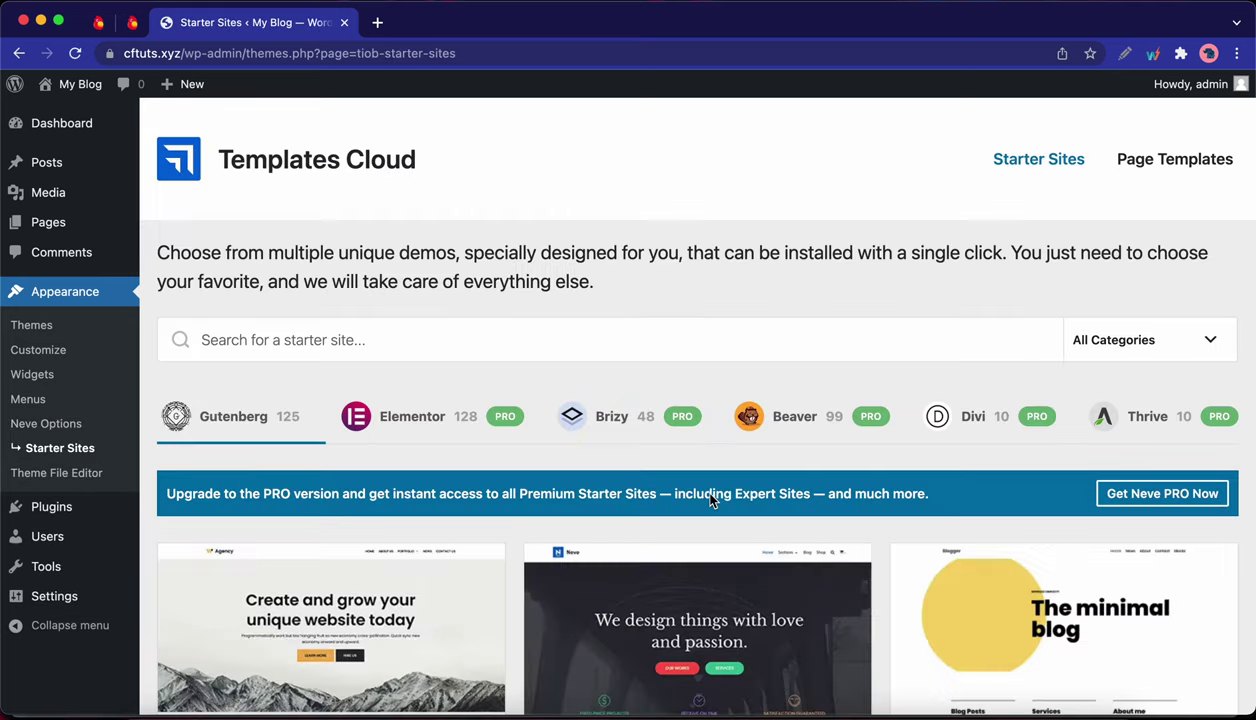
scroll(710, 500, "down", 15)
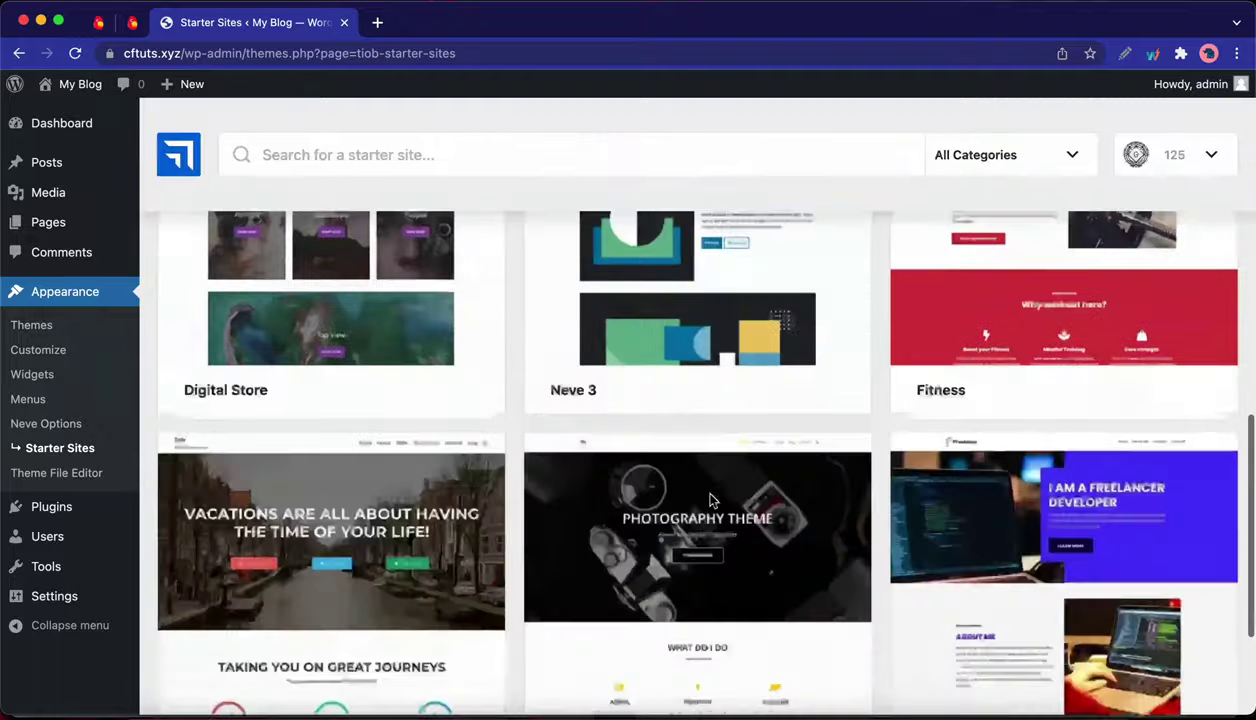
scroll(710, 500, "up", 15)
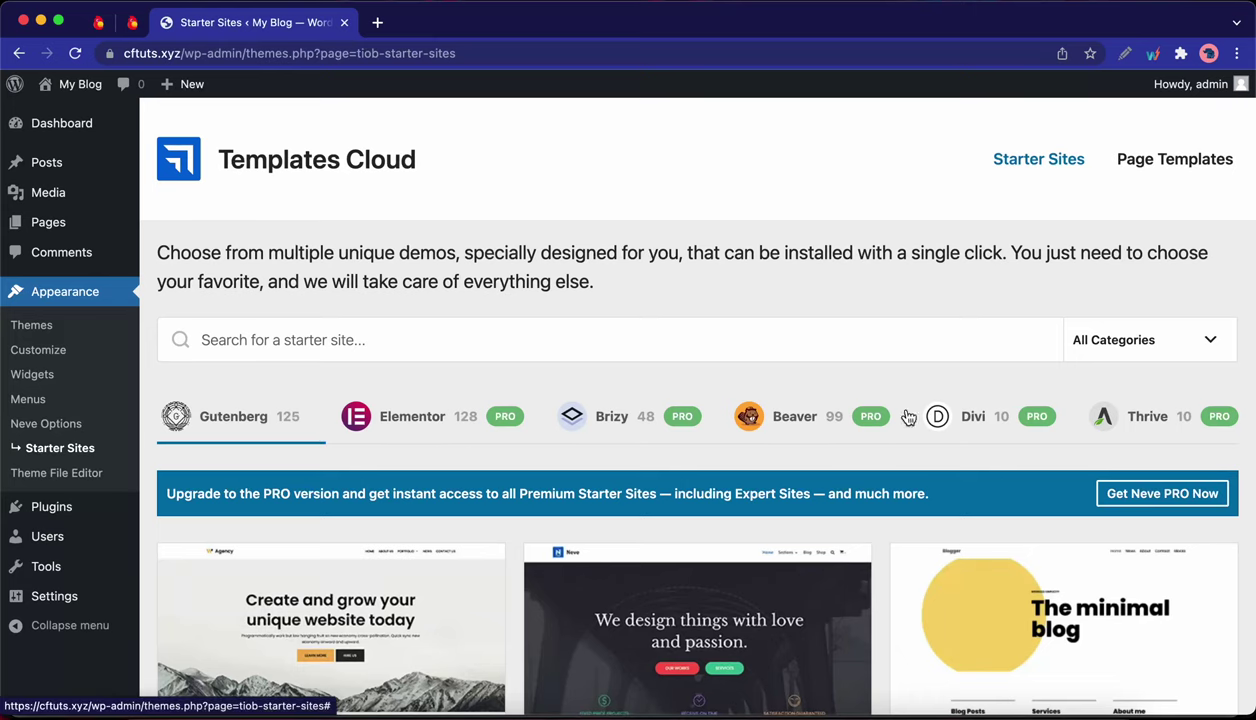
Step: Try filtering the starter sites by the Business and WooCommerce categories
left_click(1206, 341)
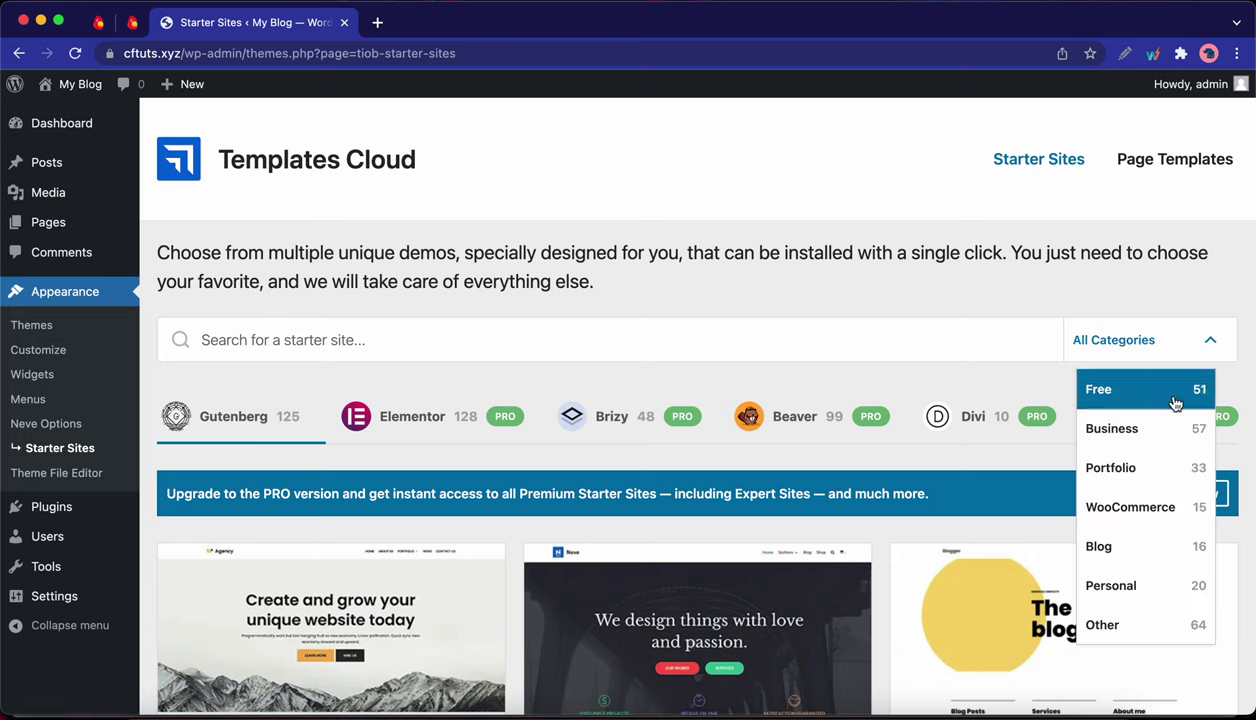
left_click(1130, 430)
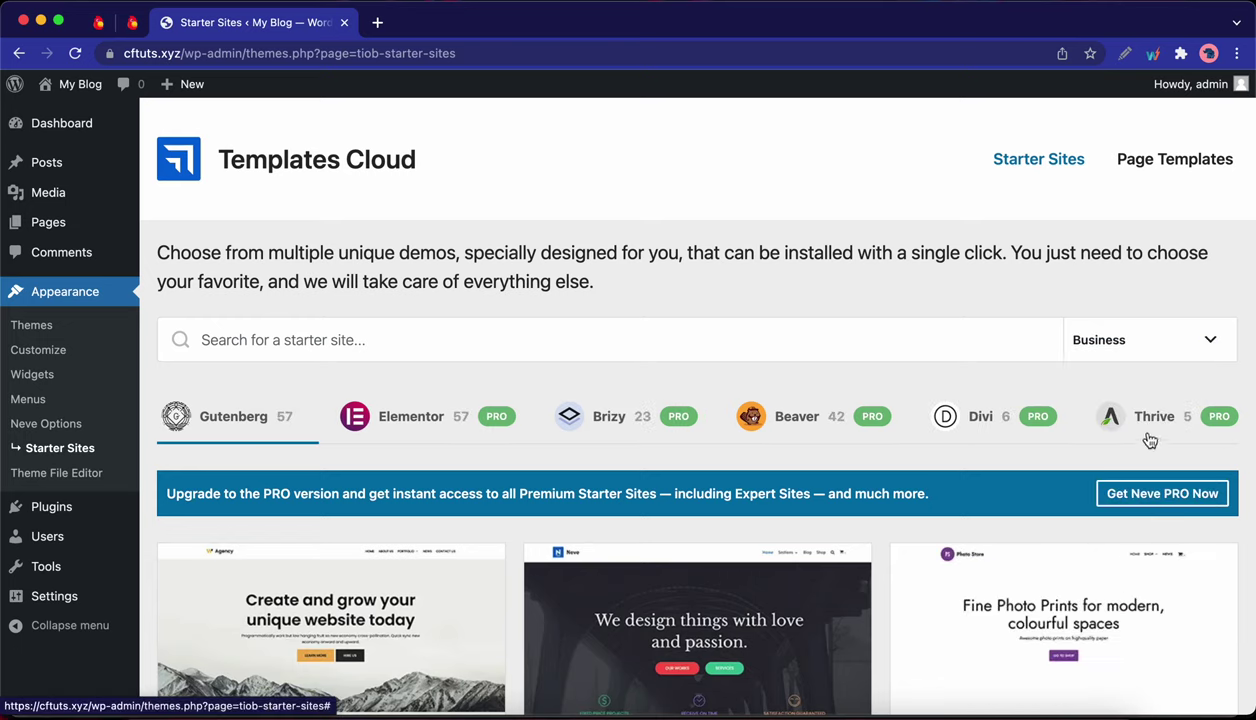
left_click(1208, 350)
left_click(1155, 508)
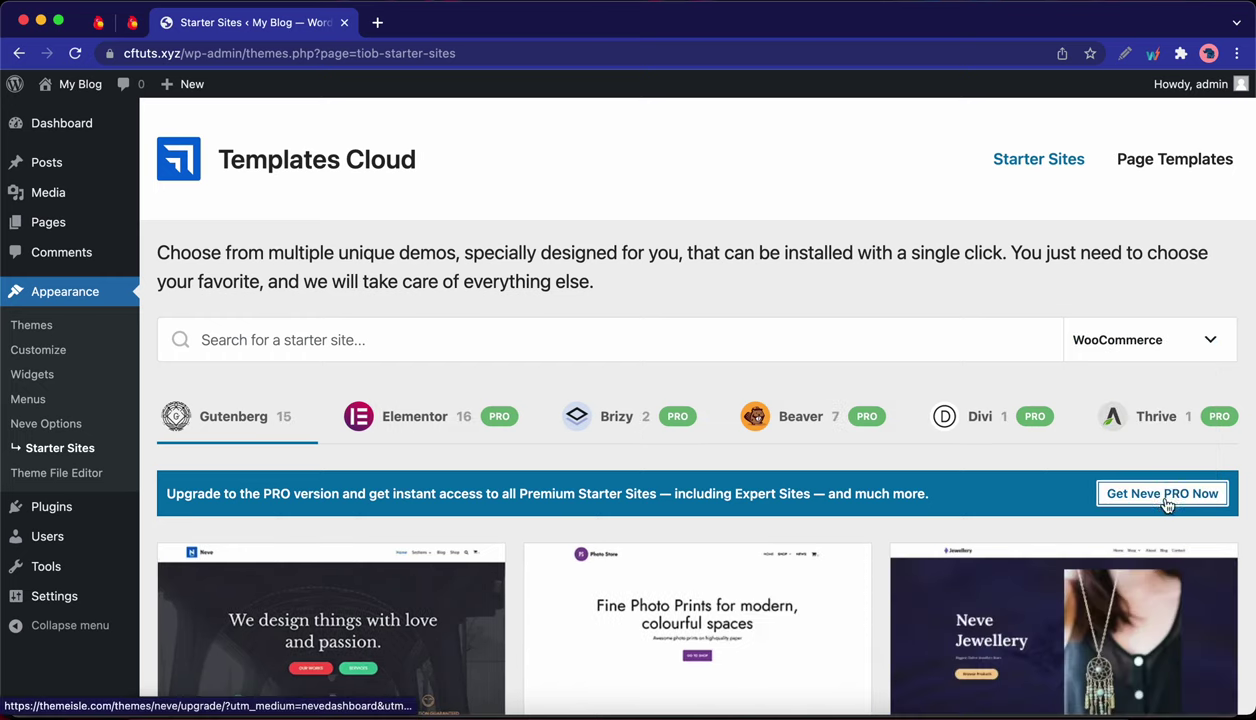
Step: Filter the starter sites to the Free category and search them for "shop"
left_click(1205, 346)
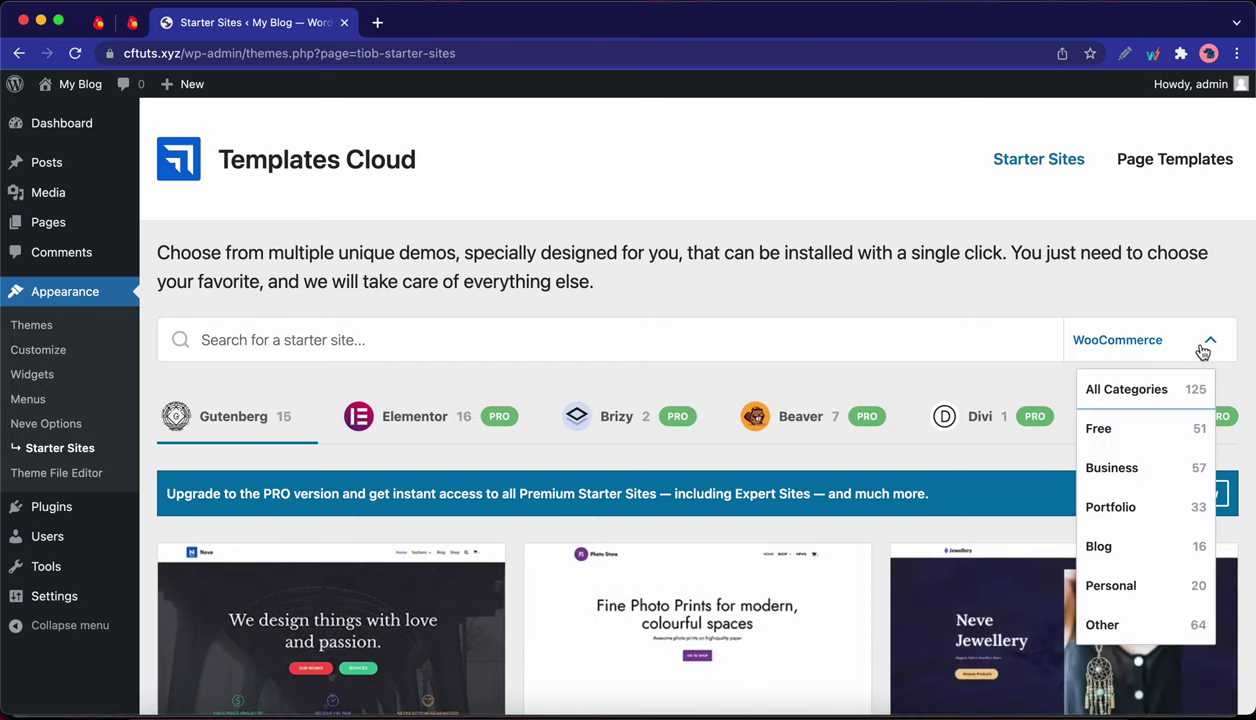
left_click(1143, 428)
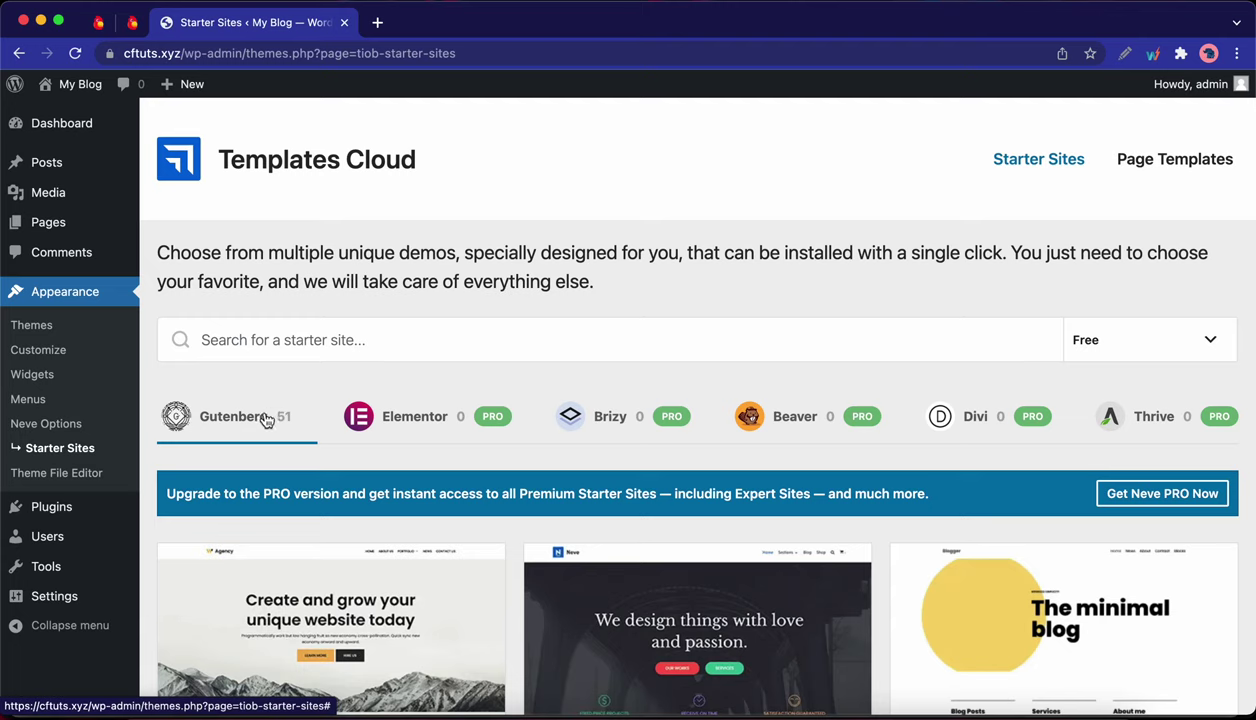
left_click(468, 330)
type("shop")
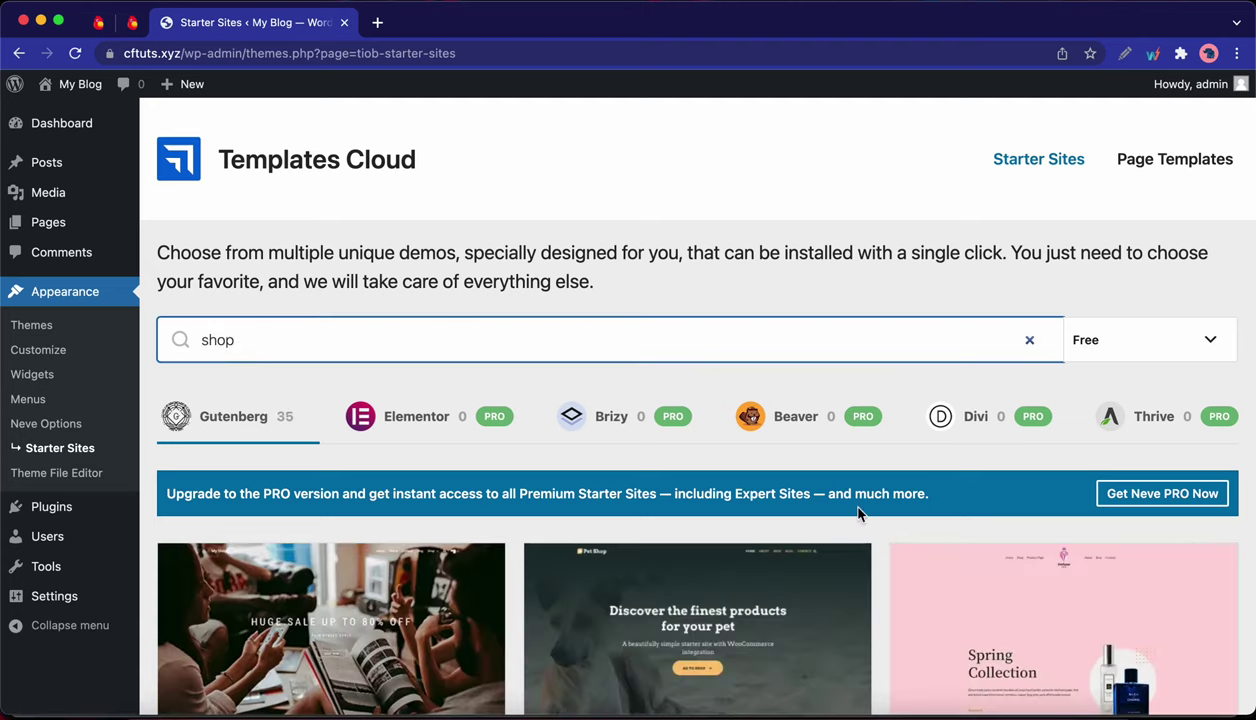
Step: Import the Perfume Shop starter as a complete site, including content, customizer settings and widgets
scroll(875, 528, "down", 5)
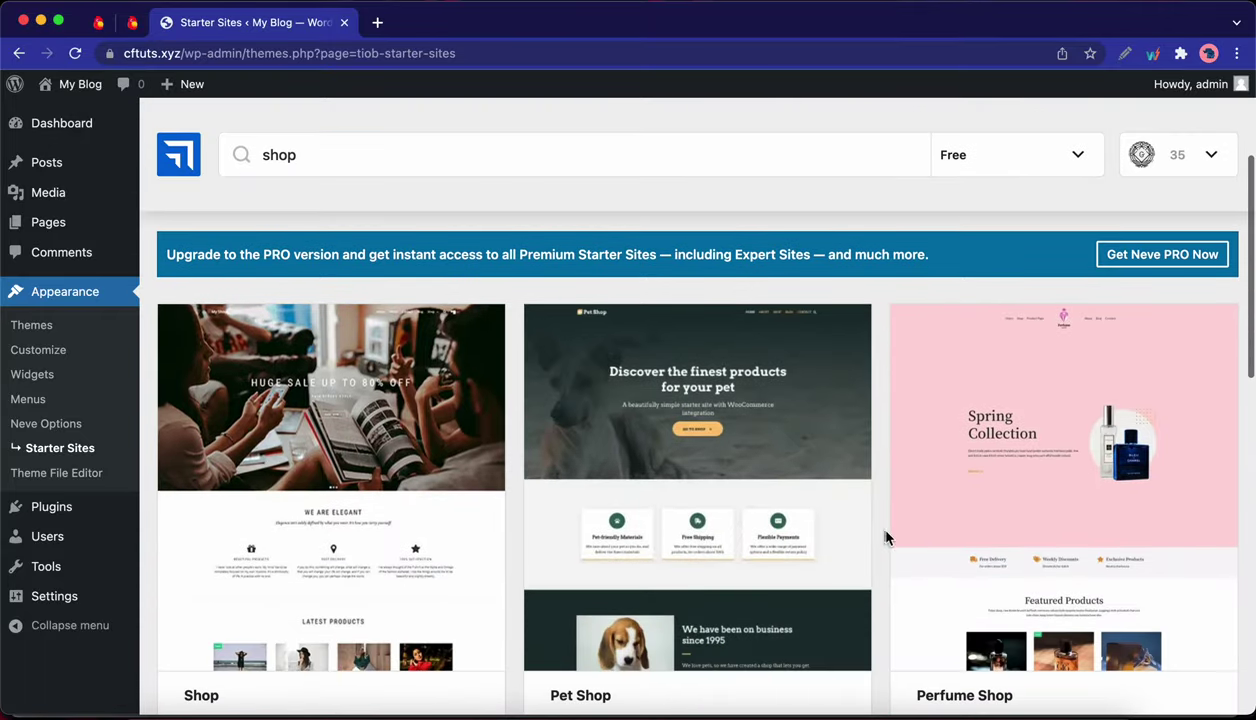
mouse_move(1007, 480)
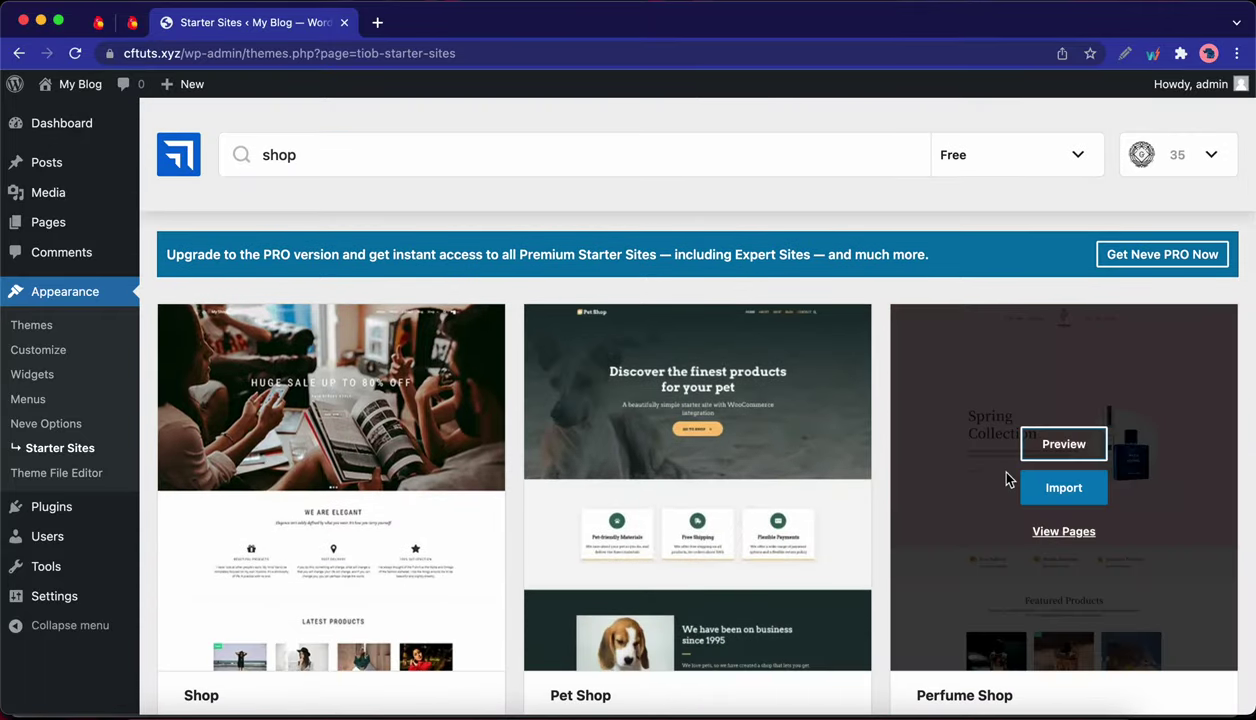
left_click(1060, 485)
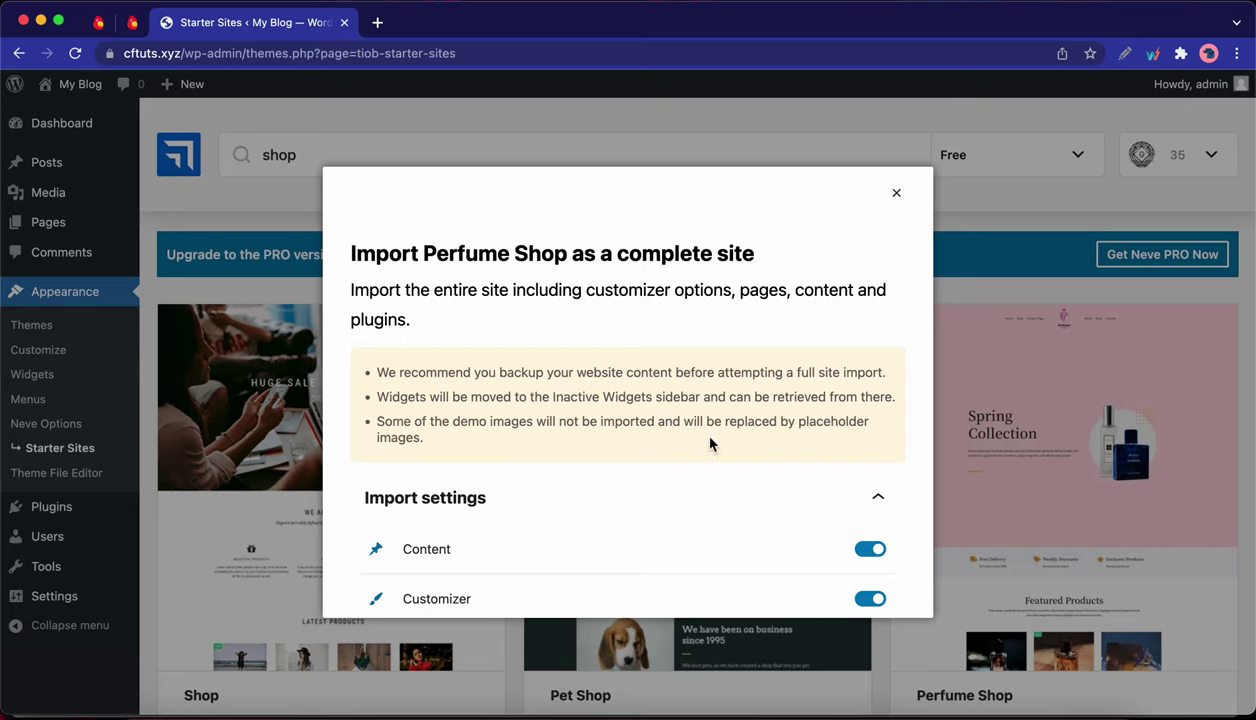
scroll(710, 444, "down", 5)
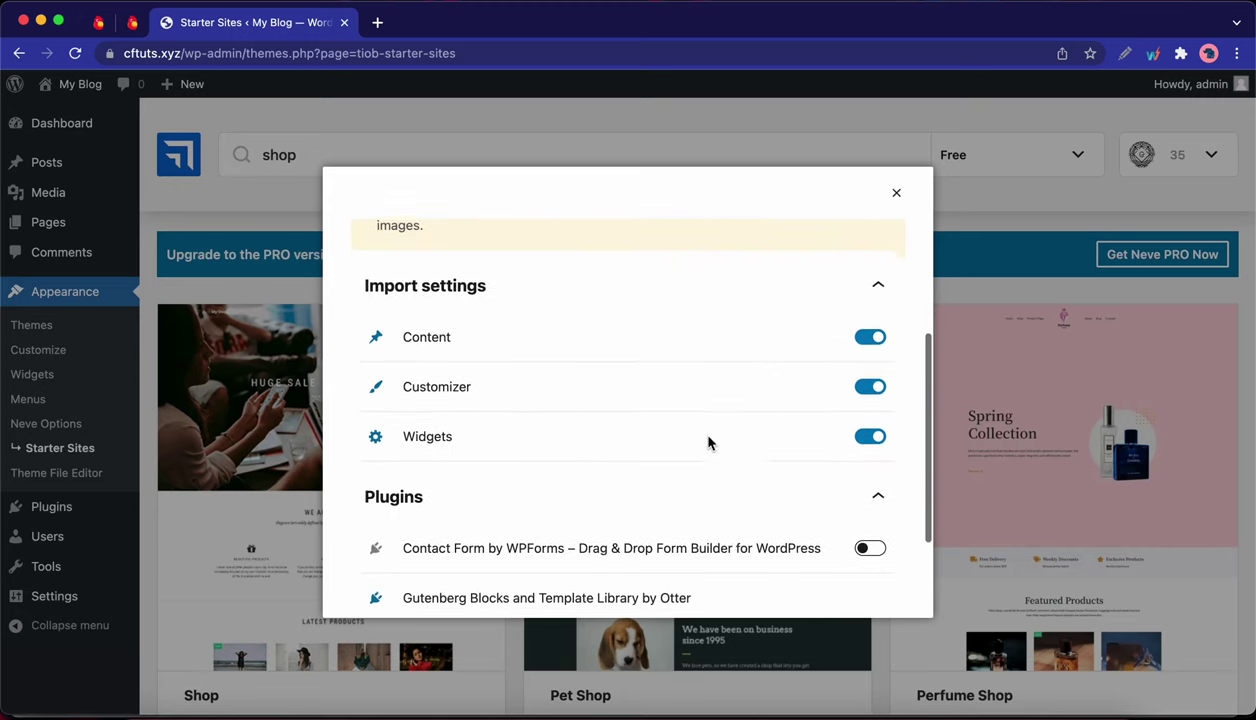
scroll(709, 442, "down", 3)
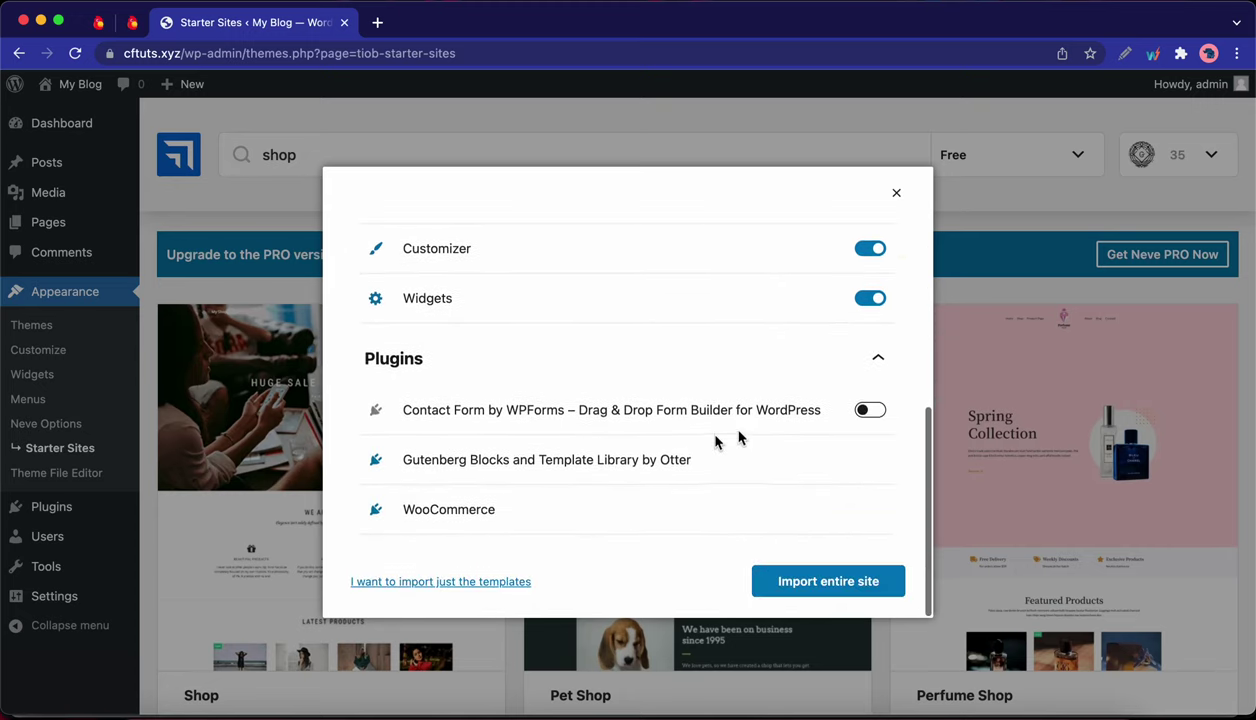
left_click(818, 581)
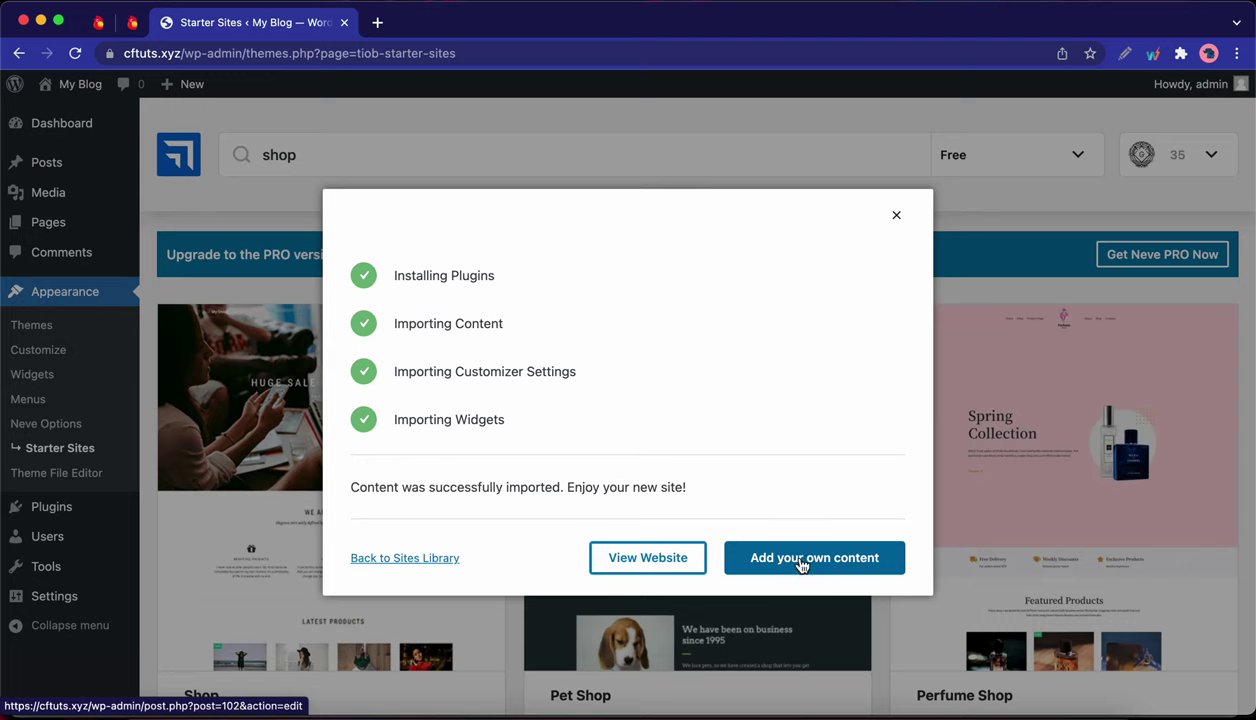
Step: View the imported website and look through its home page down to the featured products
left_click(661, 564)
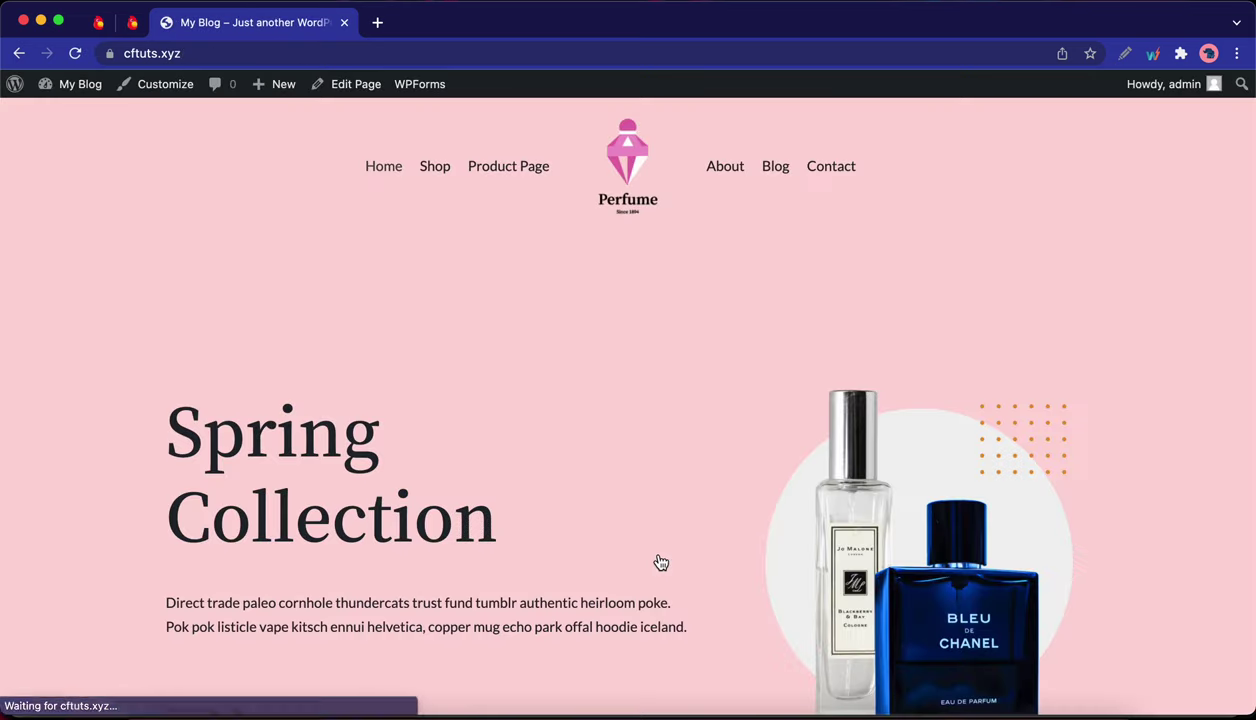
scroll(547, 521, "down", 5)
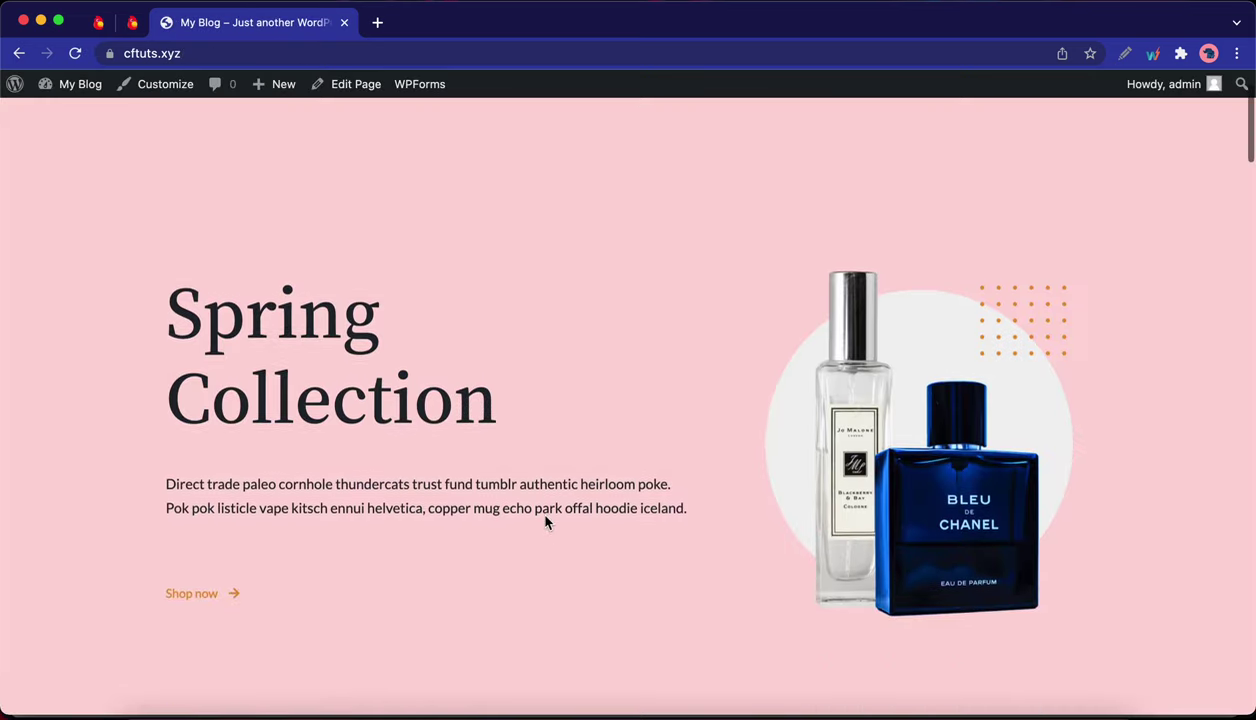
scroll(547, 521, "down", 6)
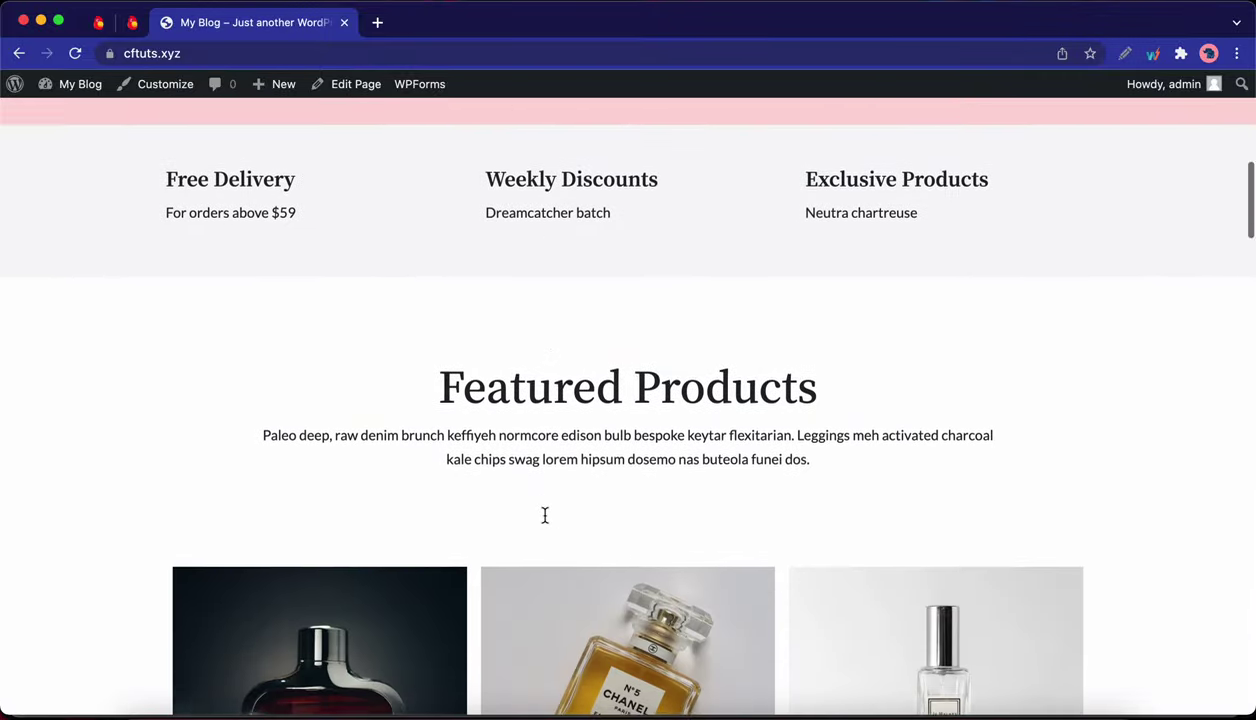
scroll(545, 522, "down", 1)
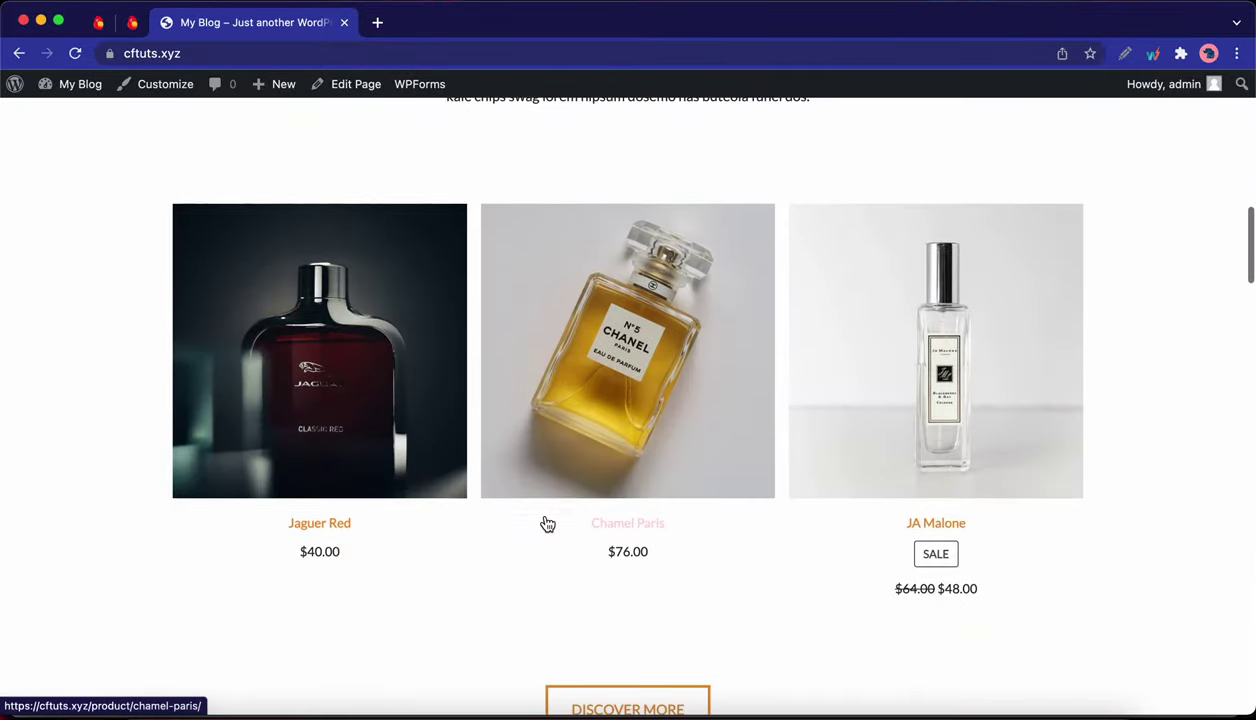
Step: Examine the Chamel Paris product page and return to the site's home page
left_click(596, 422)
scroll(606, 417, "down", 4)
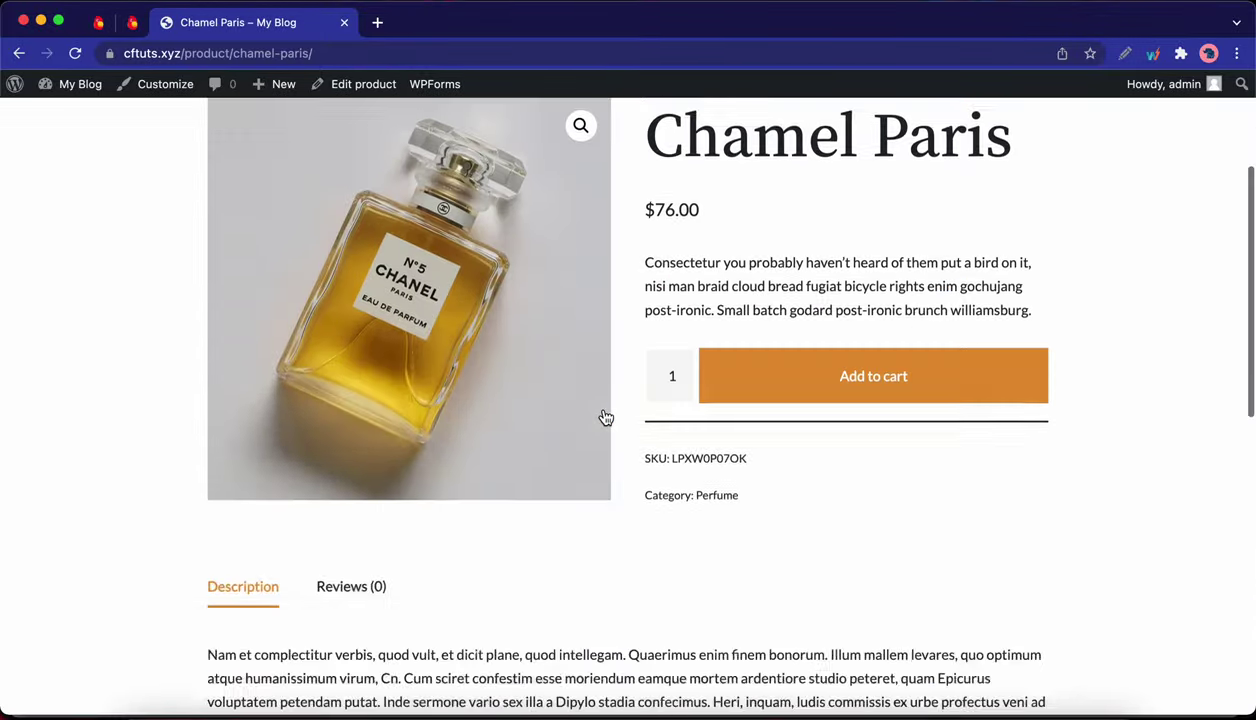
scroll(606, 417, "up", 2)
scroll(606, 417, "up", 2)
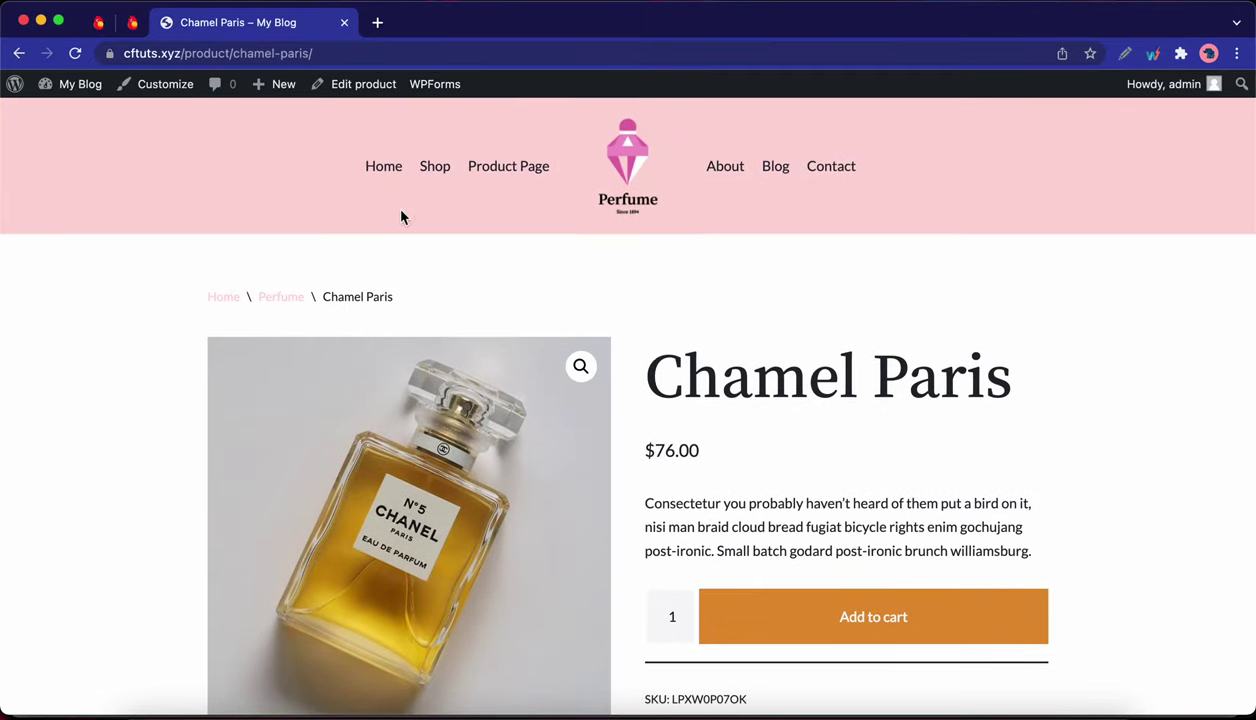
left_click(639, 162)
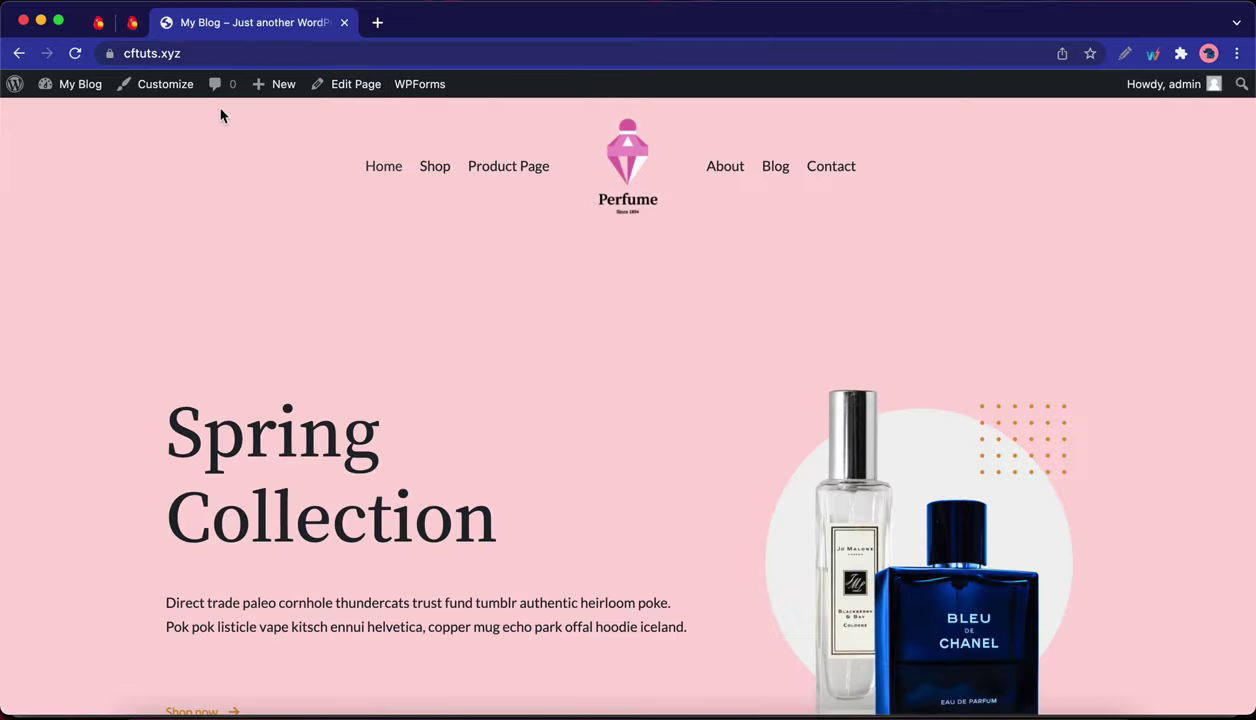
Step: Open the theme customizer for the home page and go to the Blog / Archive layout settings
left_click(167, 88)
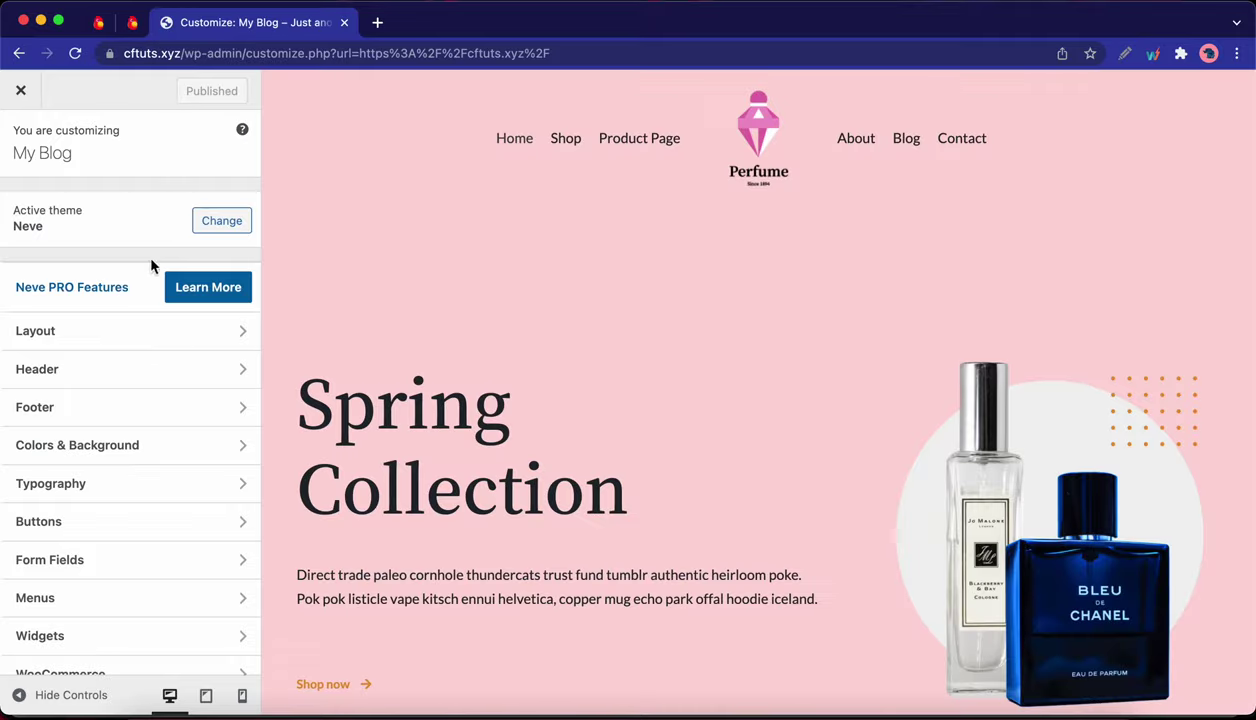
scroll(165, 495, "down", 3)
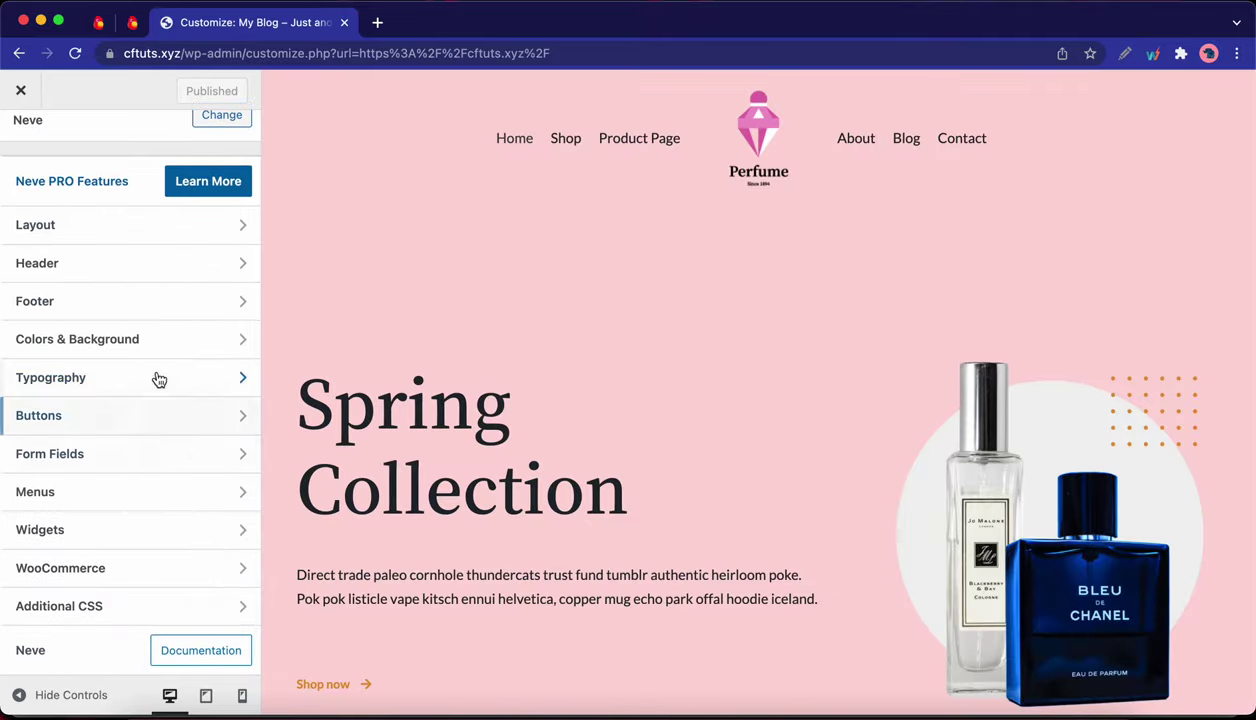
scroll(155, 331, "up", 2)
scroll(155, 331, "up", 2)
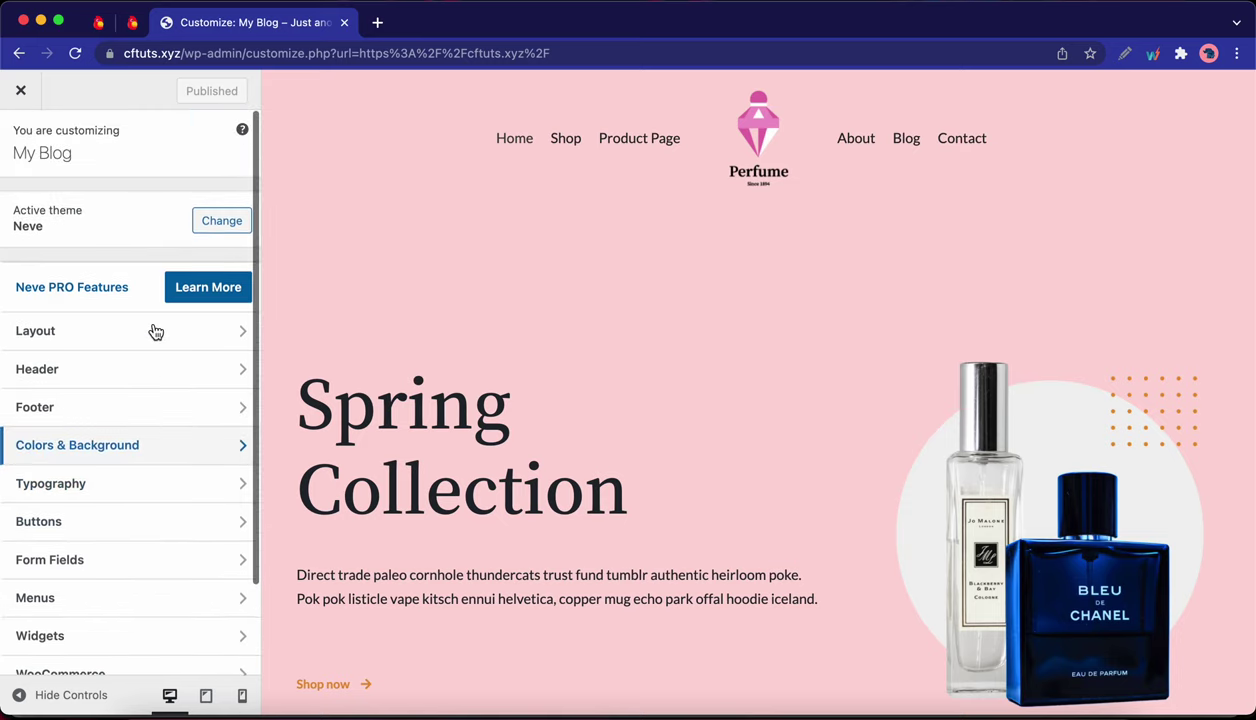
left_click(164, 336)
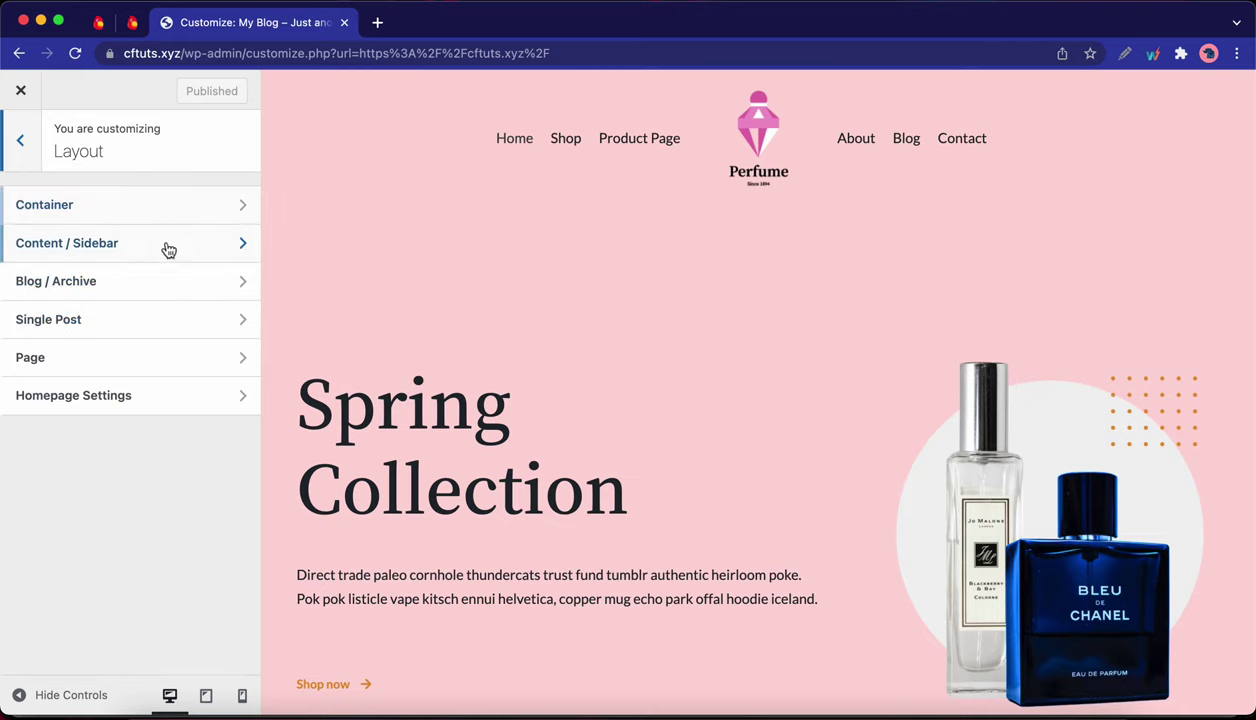
left_click(176, 291)
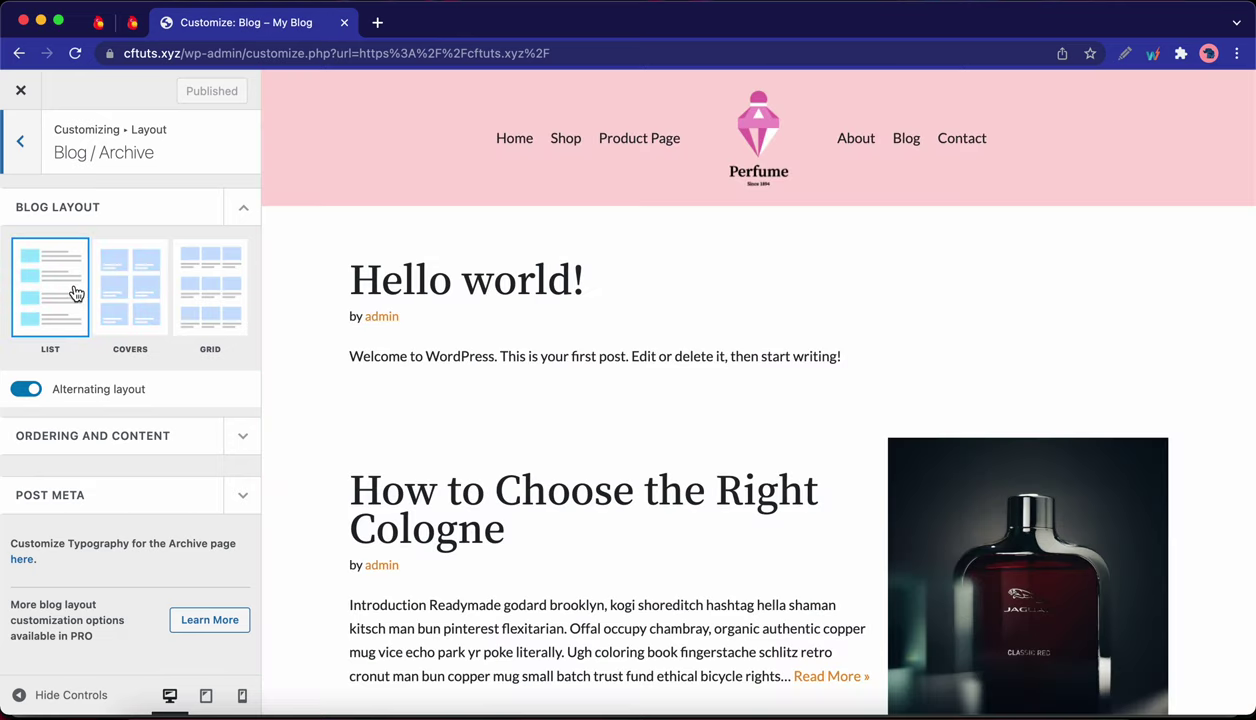
Step: Try the Grid blog layout with 2 columns, and switch the blog back to the List layout
scroll(513, 496, "down", 5)
scroll(519, 508, "down", 1)
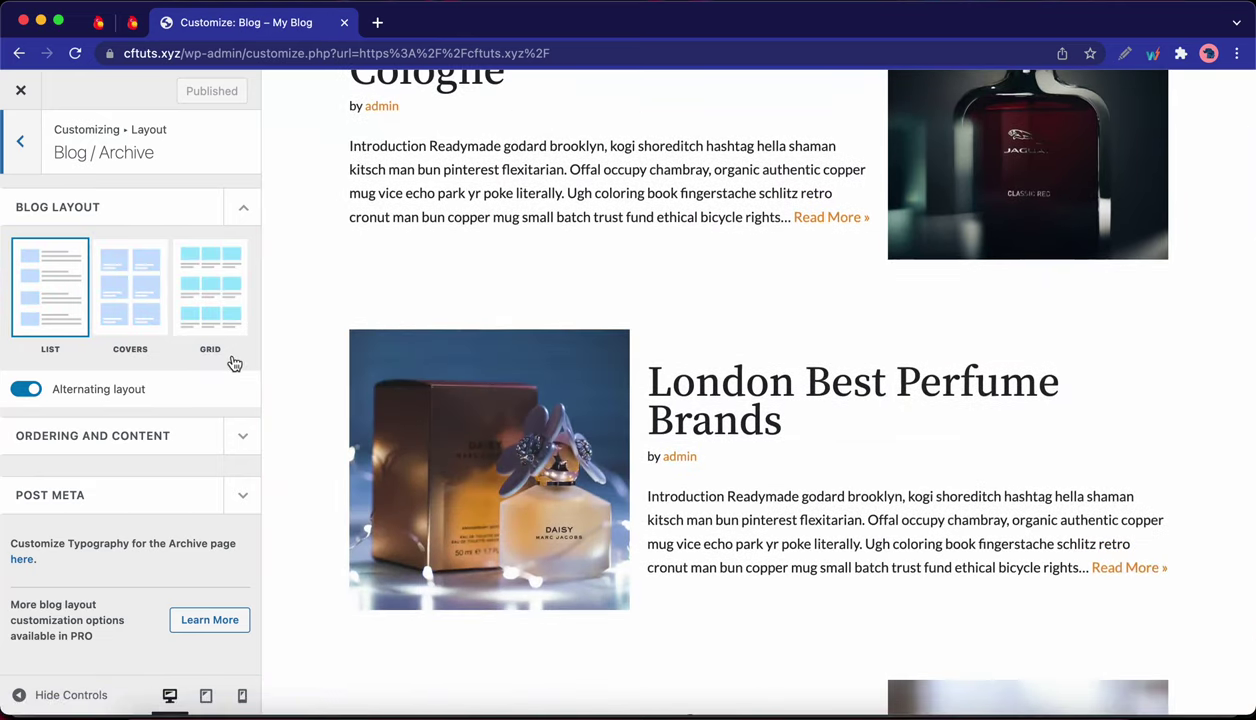
left_click(222, 311)
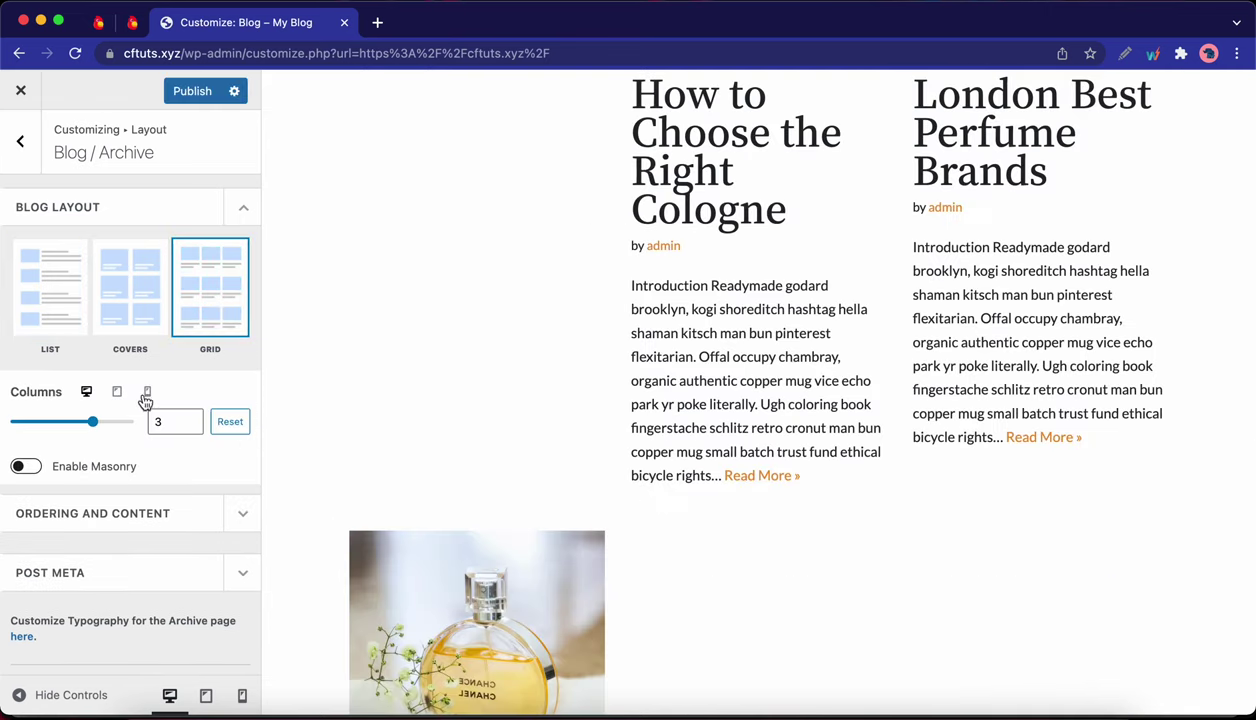
mouse_move(95, 428)
left_mouse_down()
mouse_move(60, 422)
mouse_move(70, 426)
left_mouse_up()
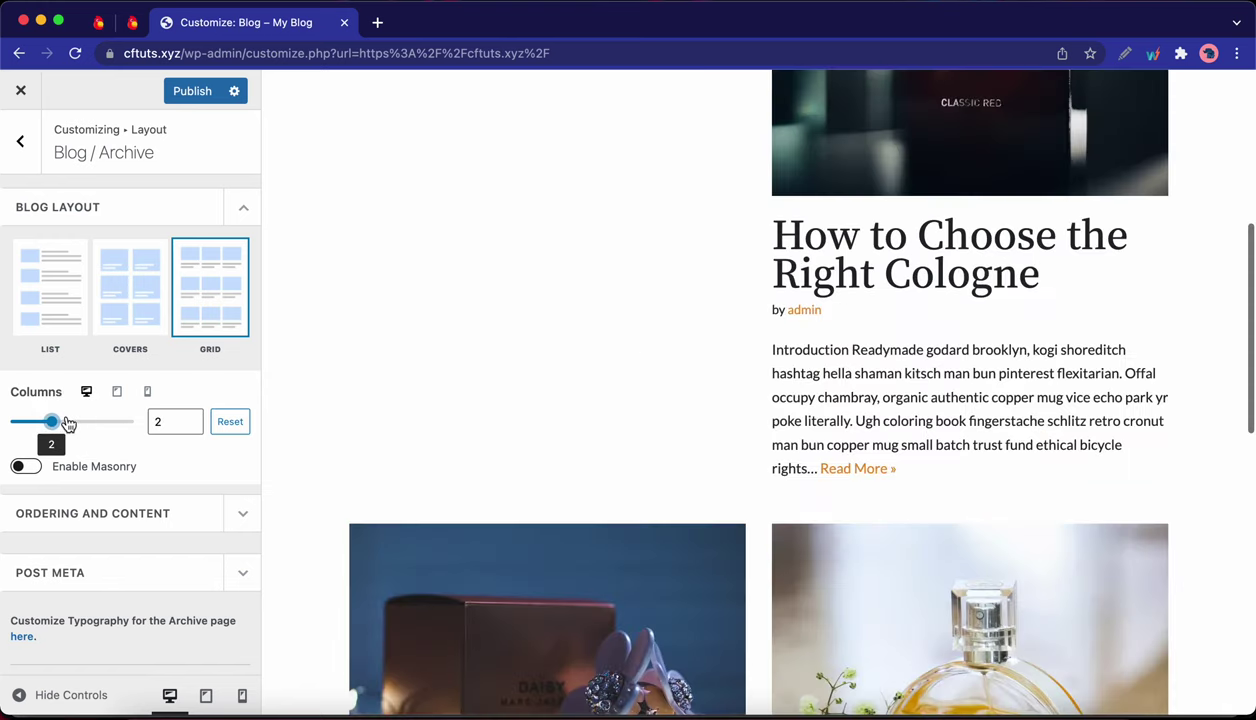
left_click(67, 324)
left_click(20, 141)
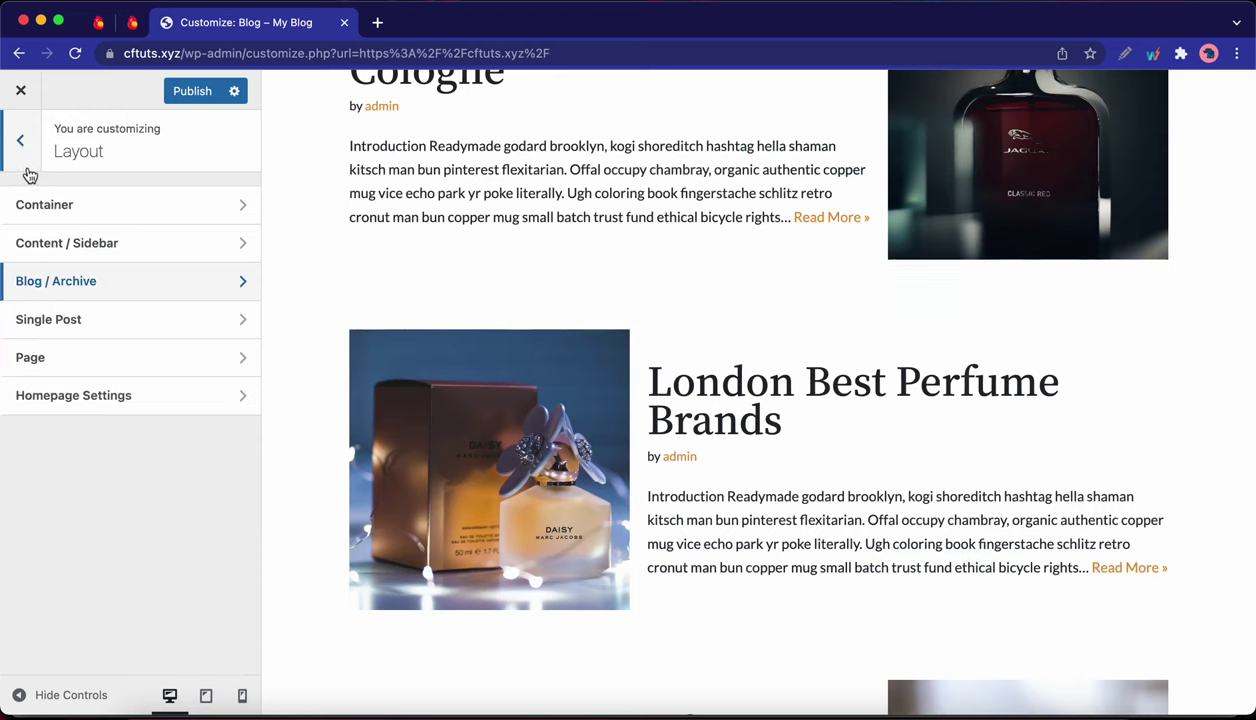
Step: Examine the container layout settings, comparing the container width options for desktop, tablet and mobile
left_click(45, 204)
mouse_move(76, 238)
left_mouse_down()
mouse_move(117, 241)
mouse_move(43, 241)
mouse_move(81, 241)
left_mouse_up()
left_click(158, 208)
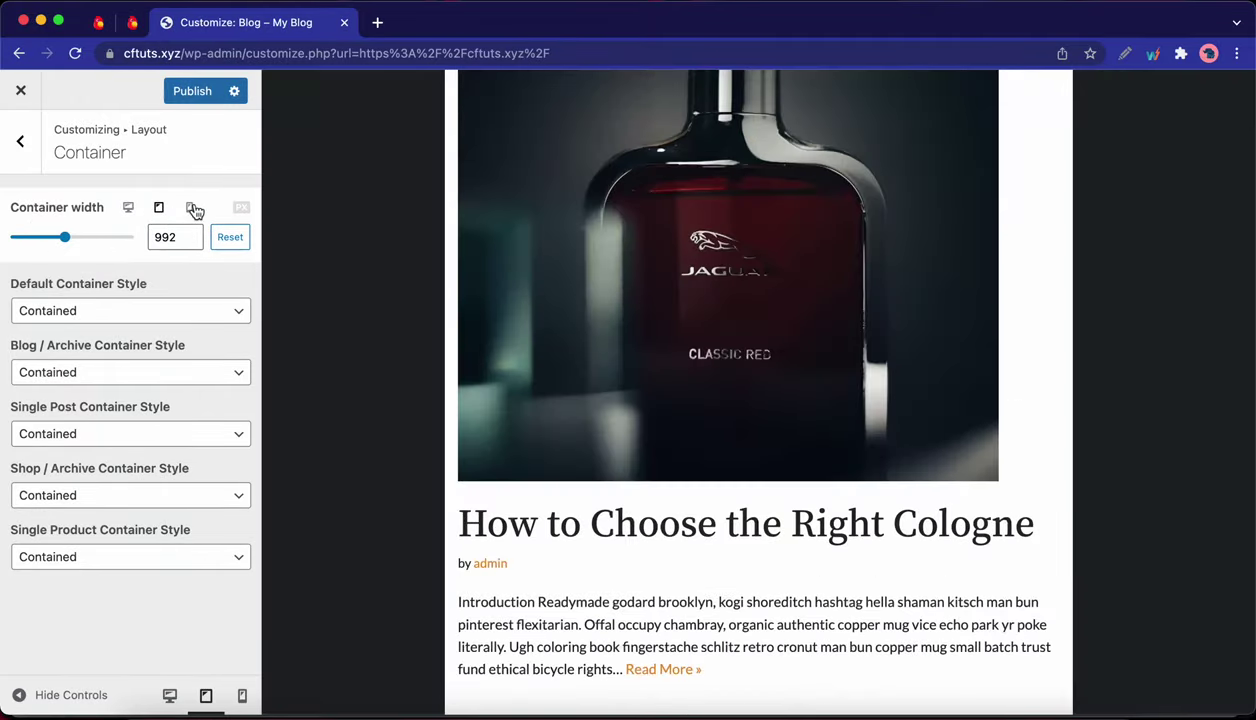
left_click(190, 208)
left_click(163, 211)
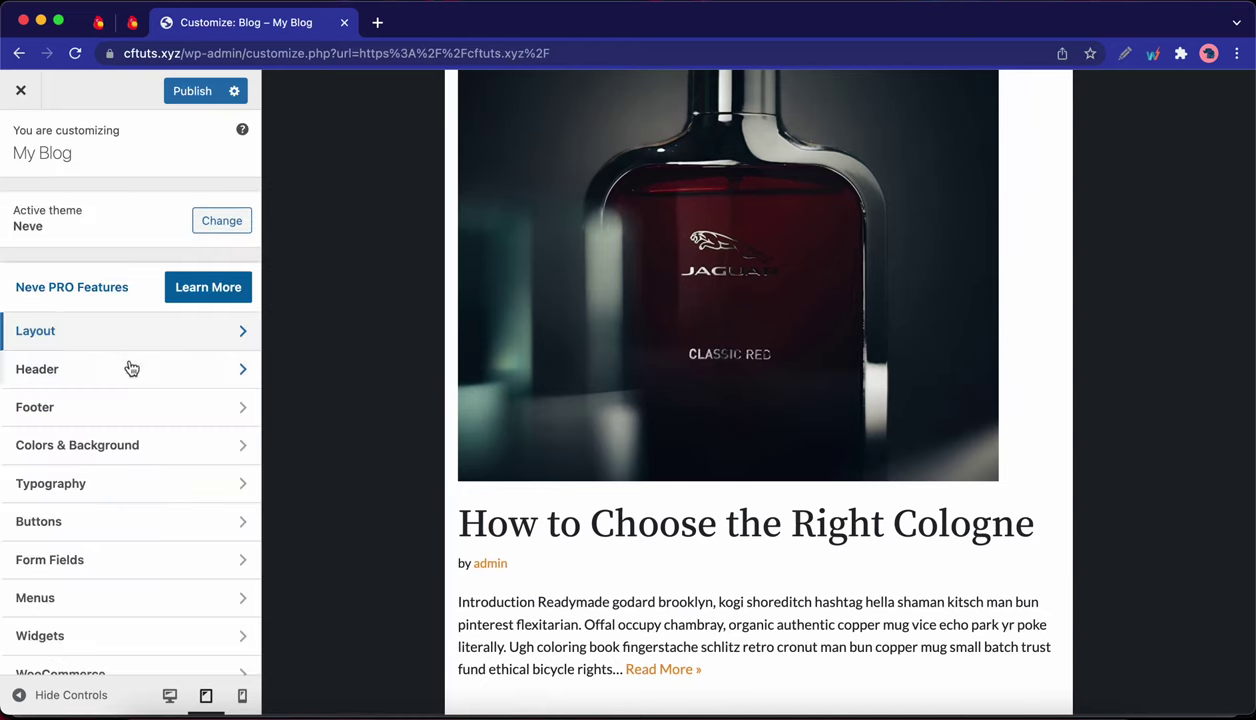
Step: Examine the header settings, including the logo, header color and menu options and the header builder rows
left_click(129, 367)
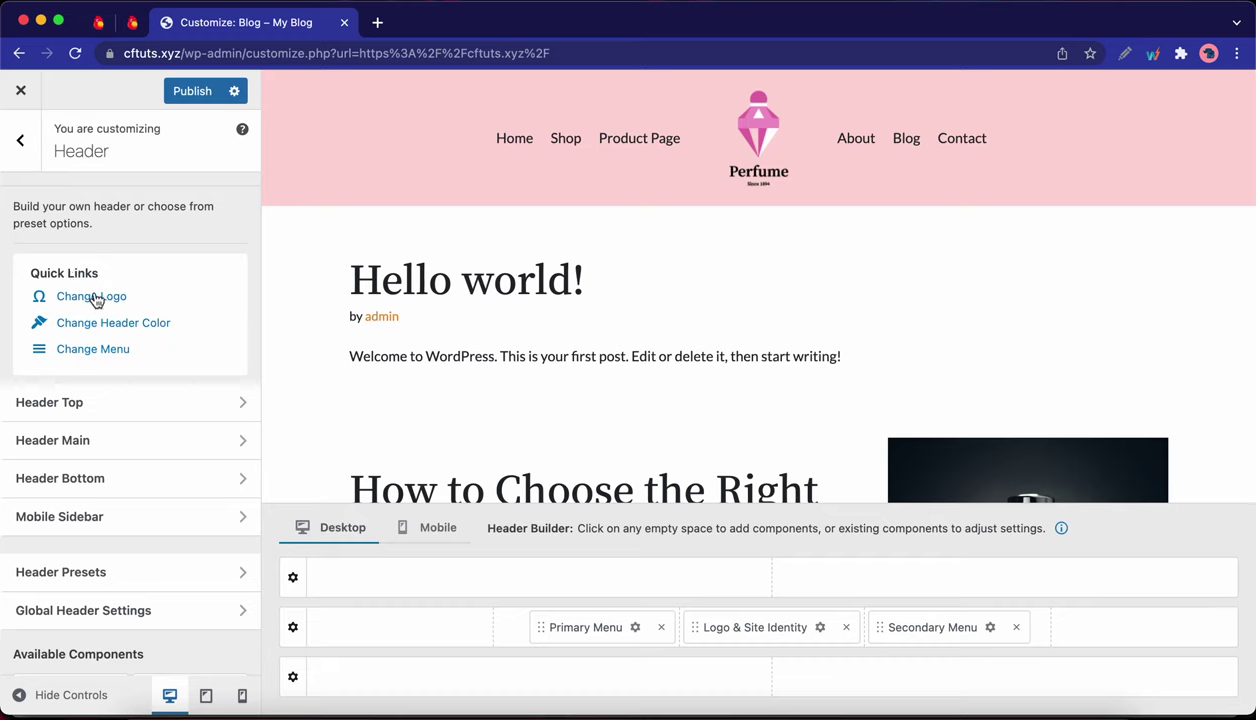
left_click(95, 298)
left_click(28, 160)
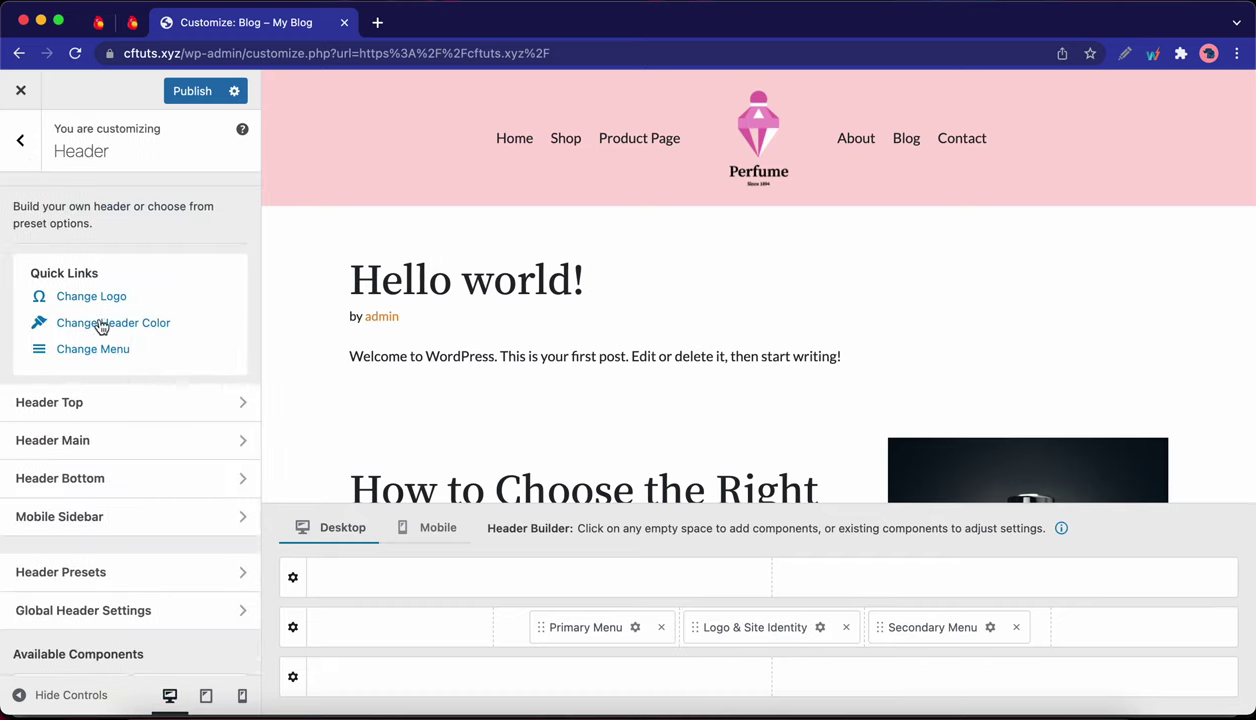
left_click(101, 335)
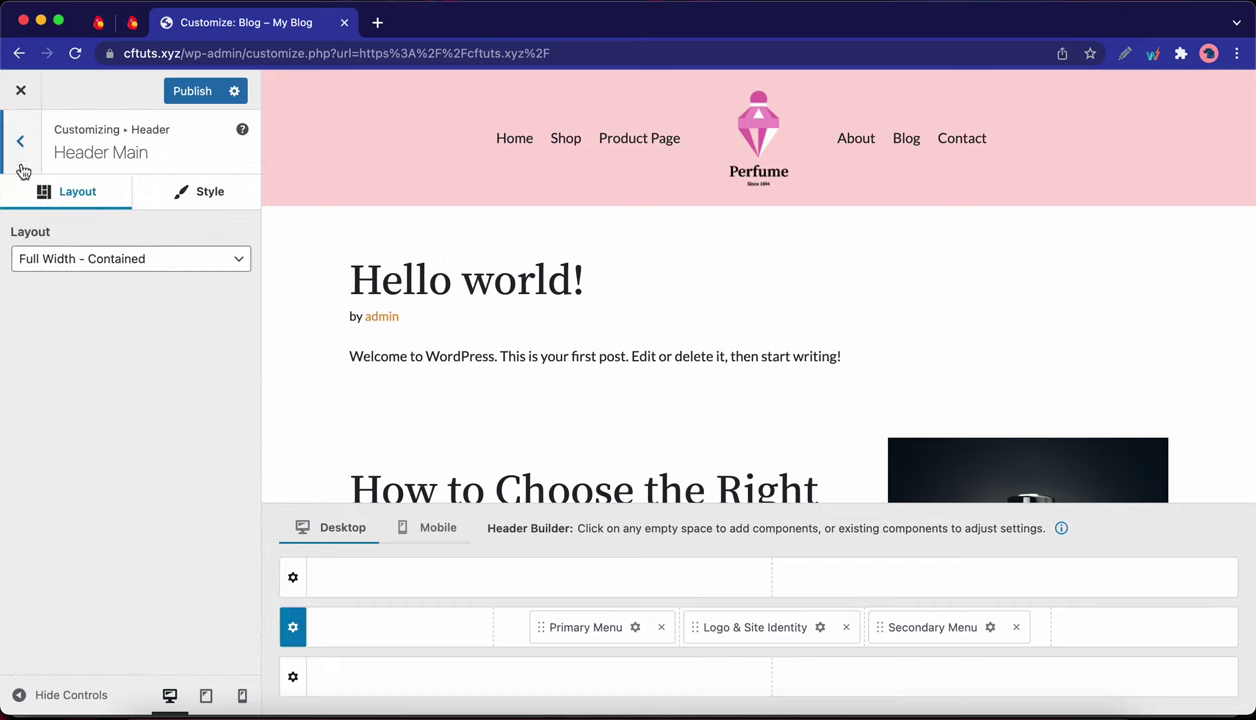
left_click(22, 165)
left_click(80, 347)
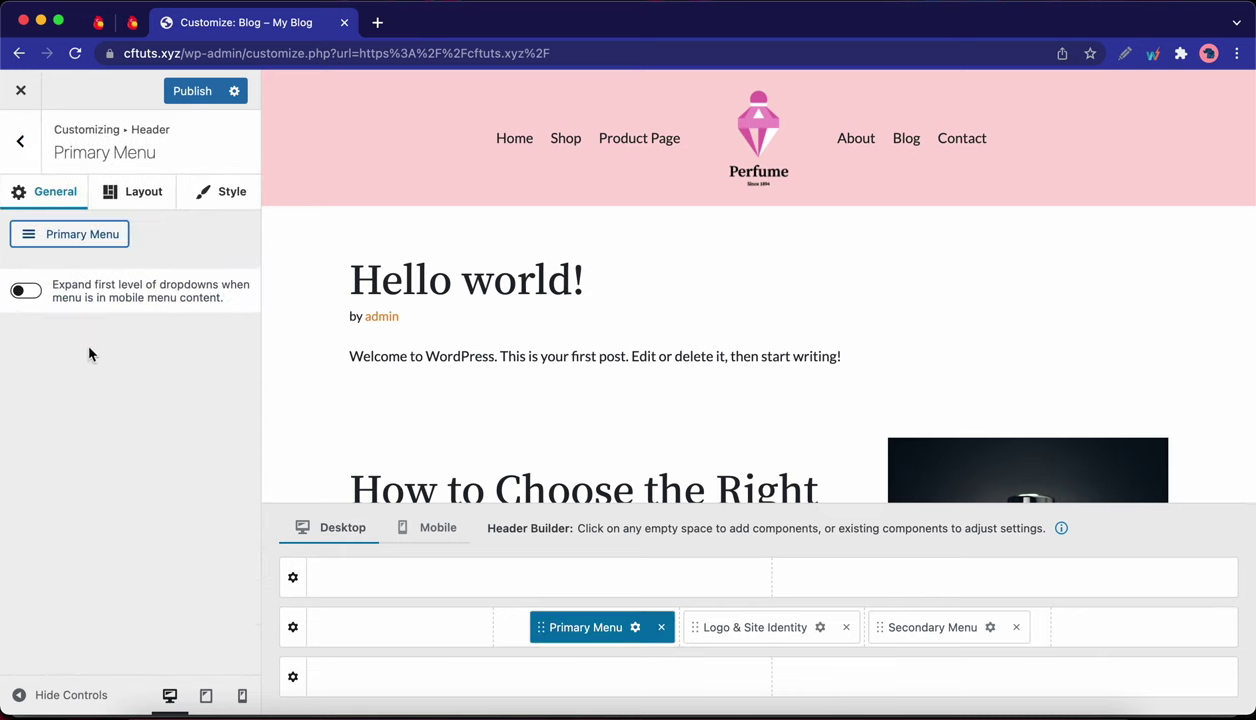
left_click(20, 141)
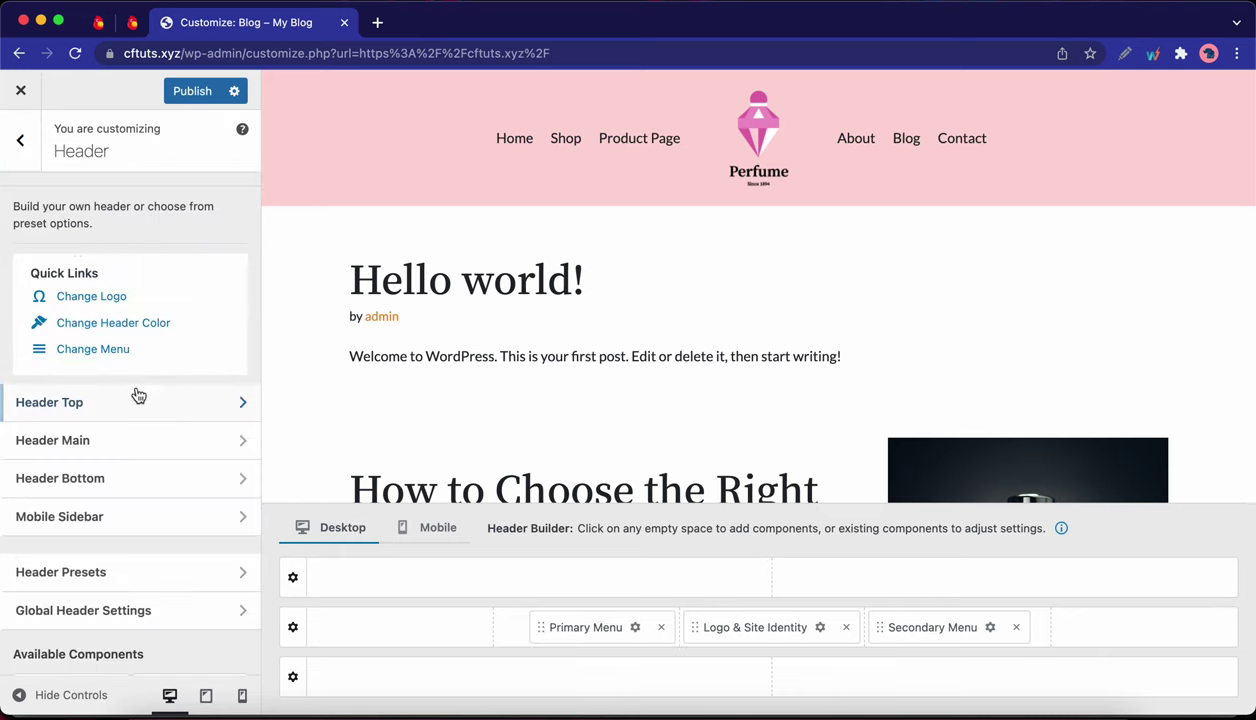
scroll(138, 395, "down", 1)
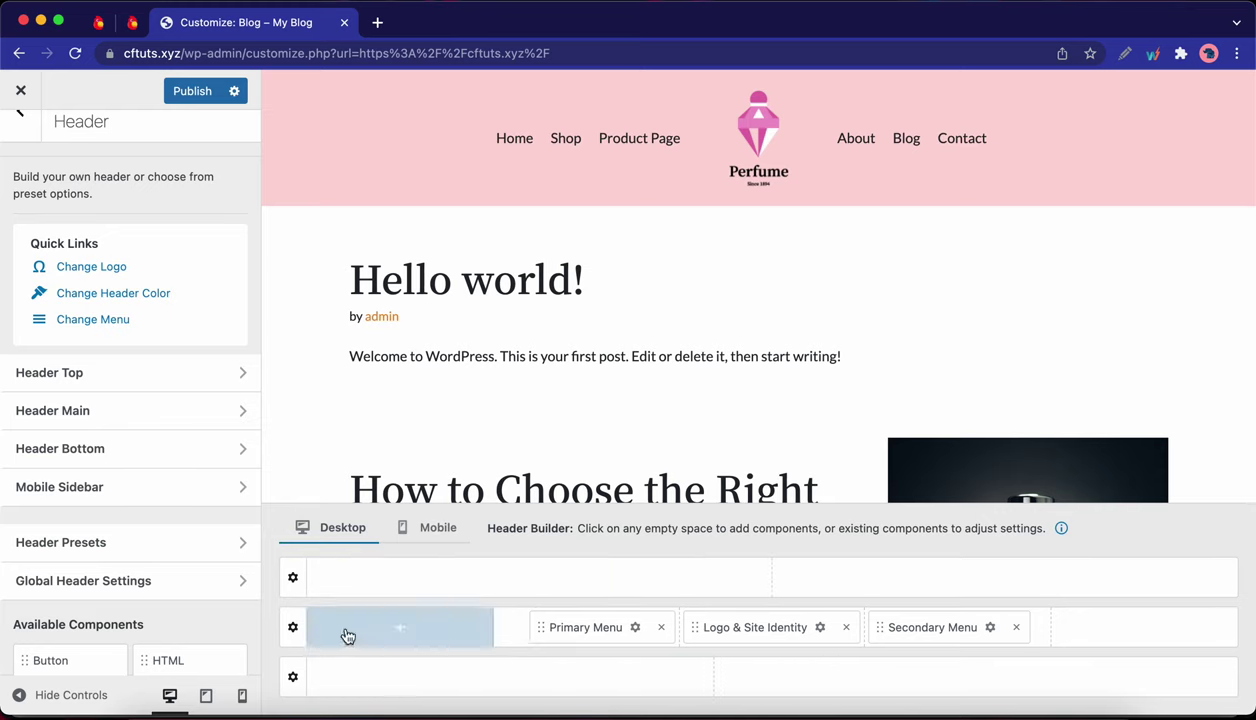
Step: Try the Primary Menu in the header's top row, and put it back beside the logo in the main row
left_click(293, 577)
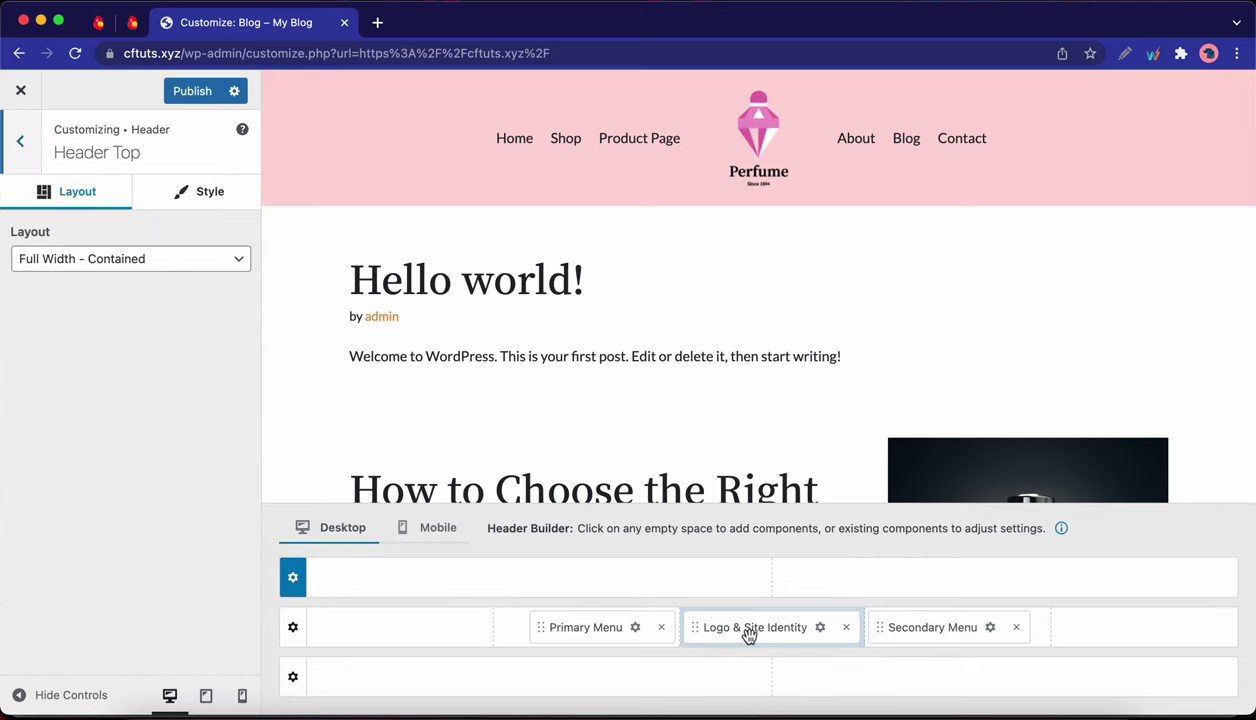
left_click_drag(543, 632, 513, 583)
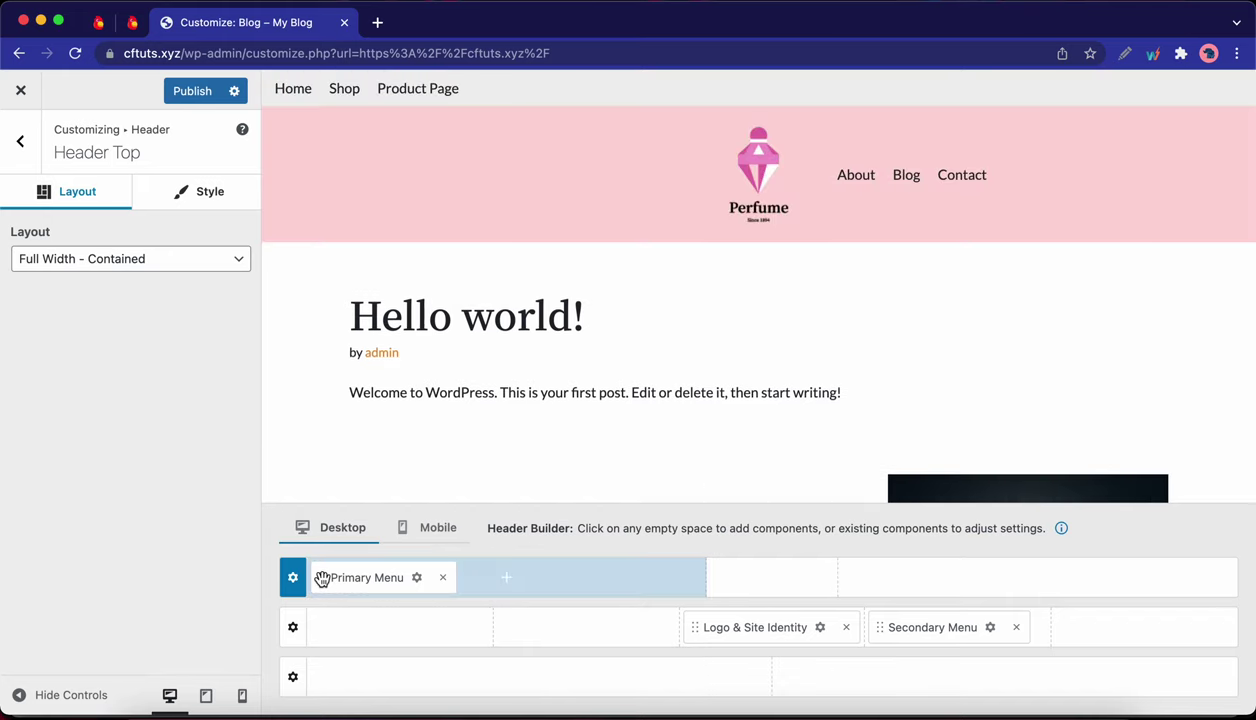
left_click_drag(324, 580, 588, 630)
Step: Look at the component settings of the Primary Menu and of Logo & Site Identity
left_click(638, 630)
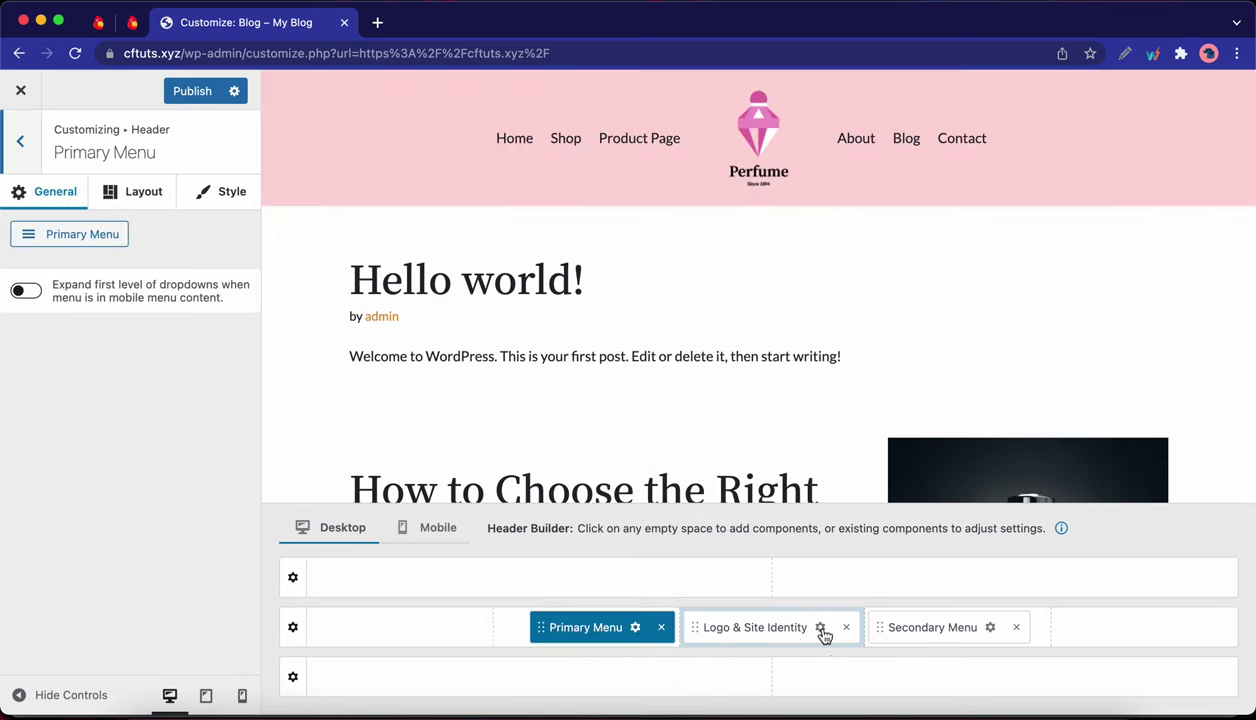
left_click(824, 632)
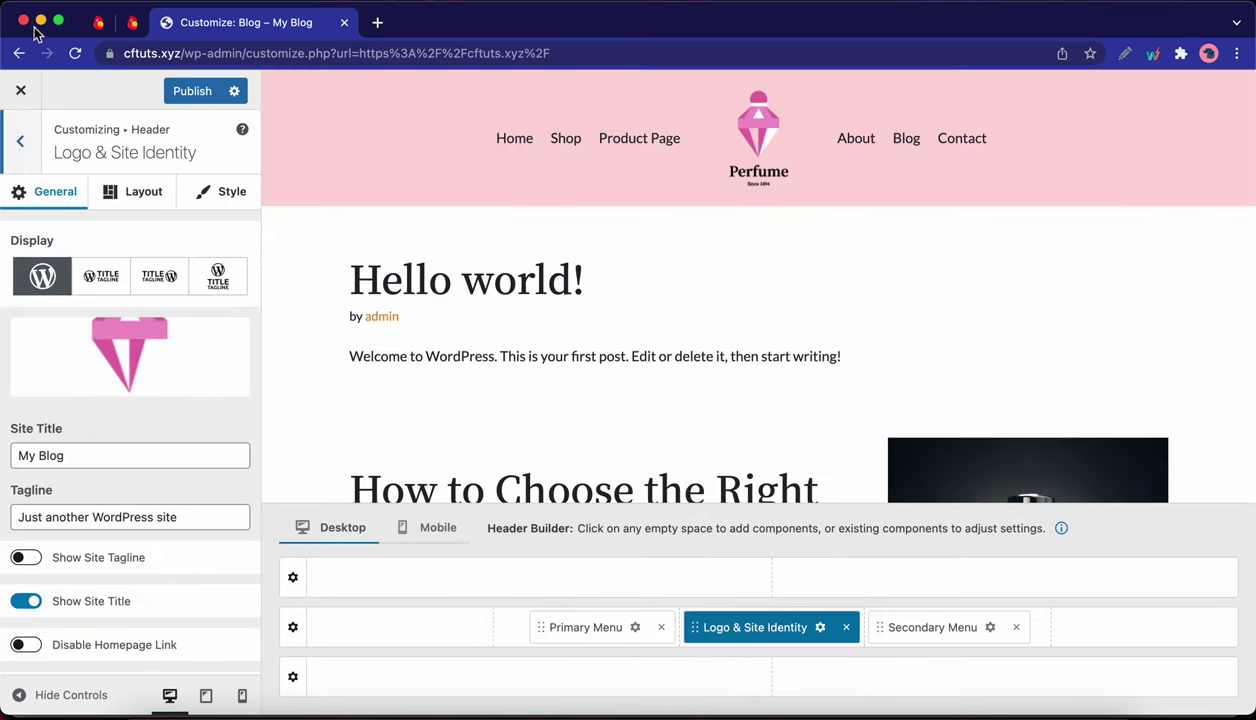
left_click(19, 140)
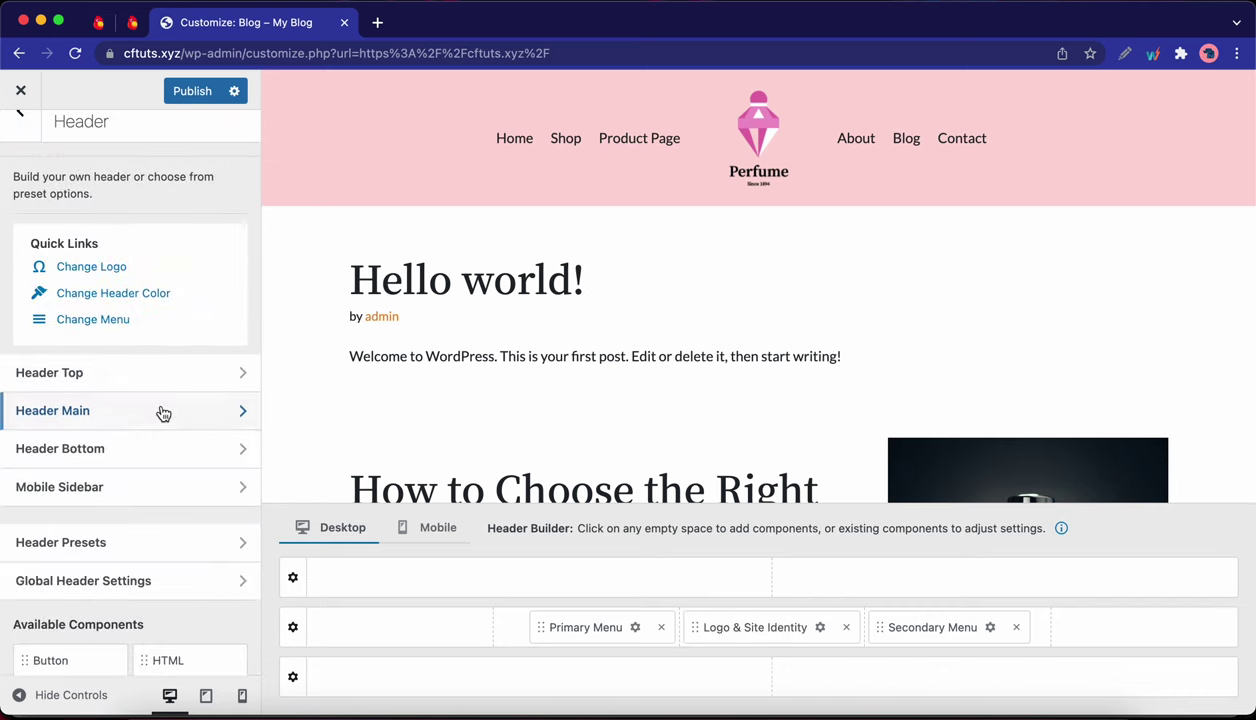
Step: Try adding a Button component at the start of the main header row, and remove it again
scroll(159, 410, "down", 5)
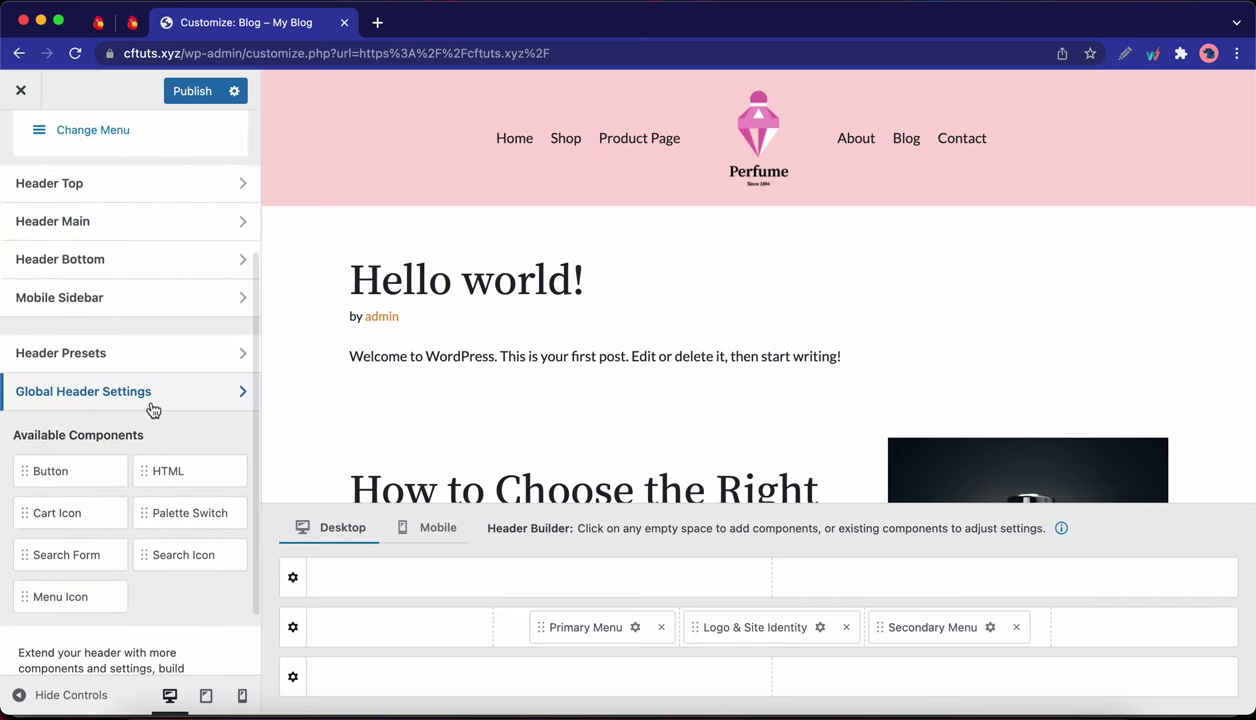
scroll(155, 410, "down", 1)
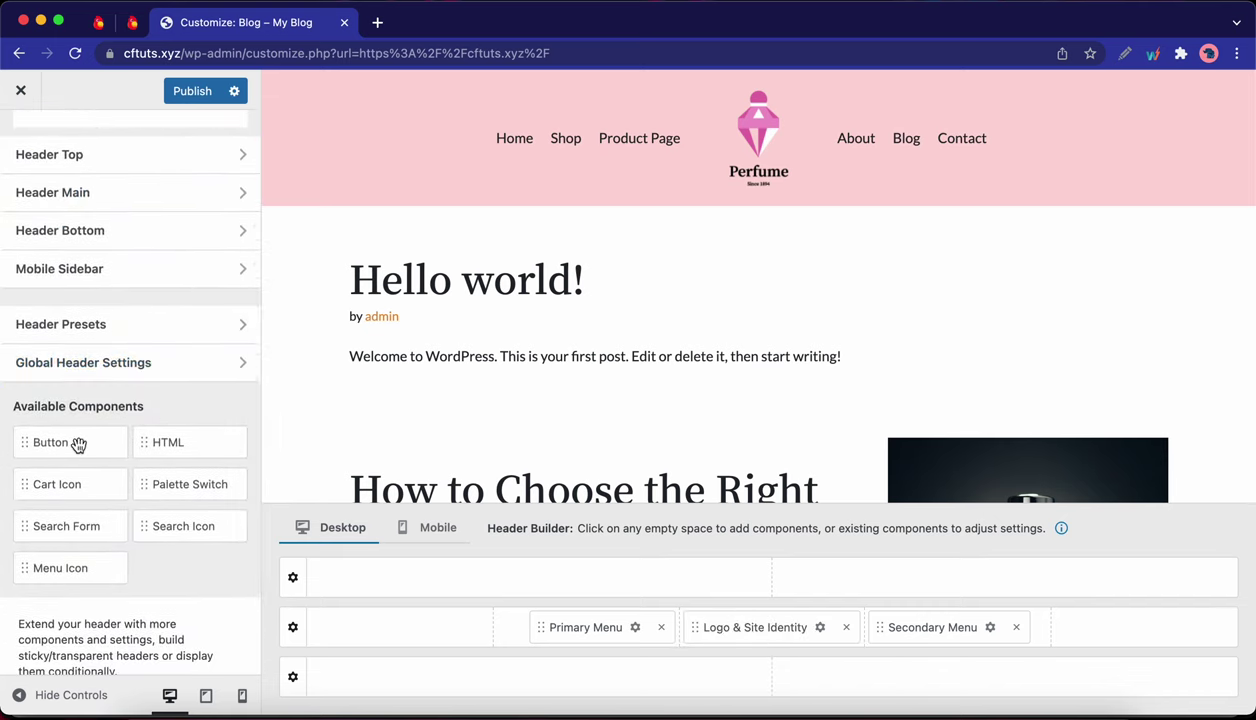
left_click_drag(76, 443, 397, 627)
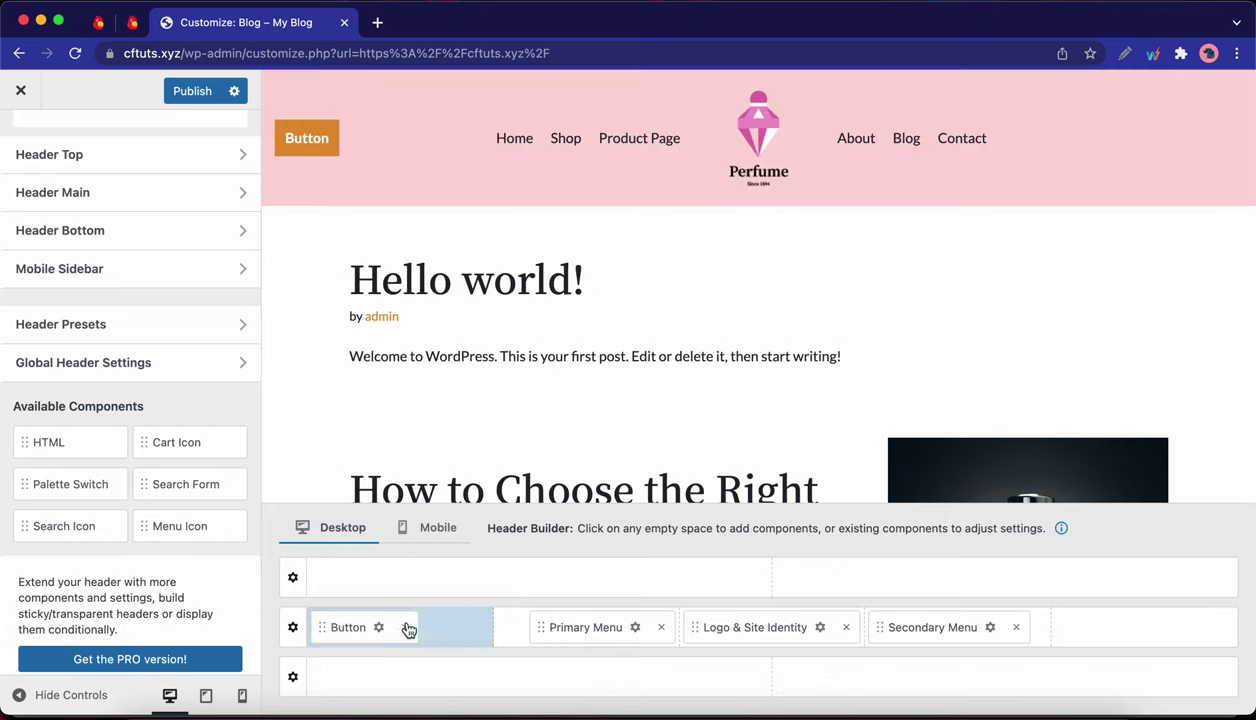
left_click(406, 628)
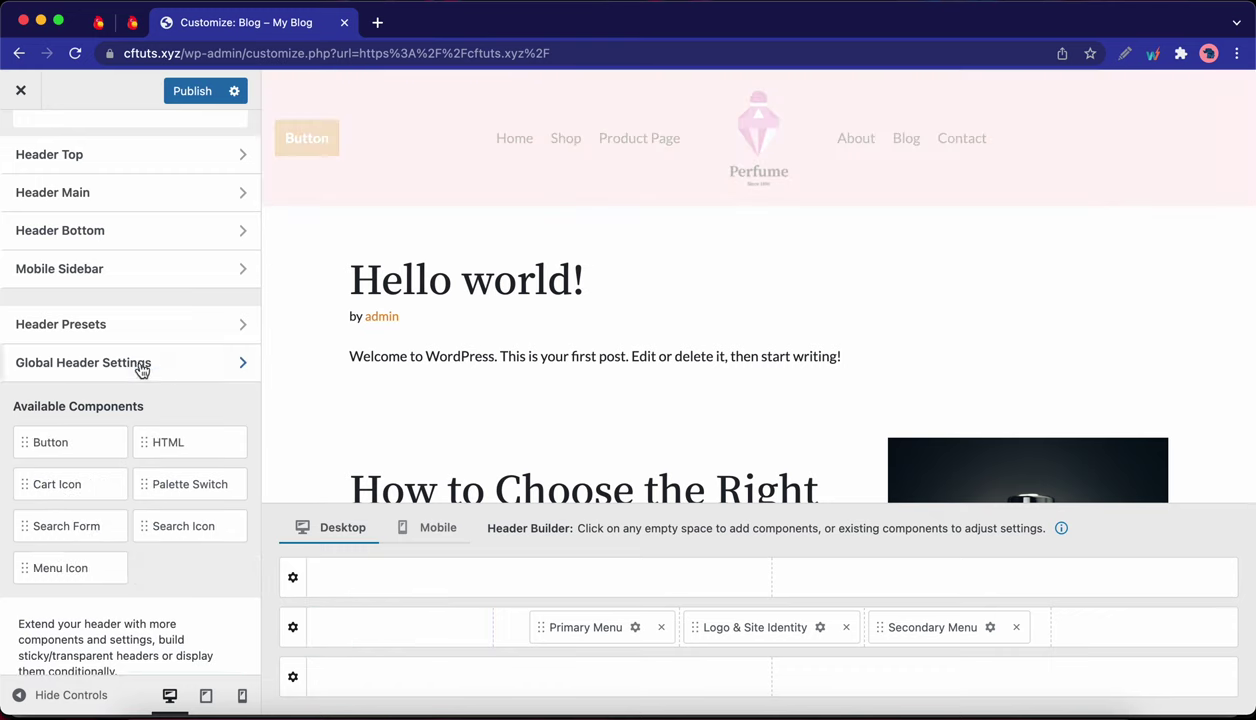
Step: Apply the Centered header preset, with the logo above the primary menu
scroll(110, 430, "up", 2)
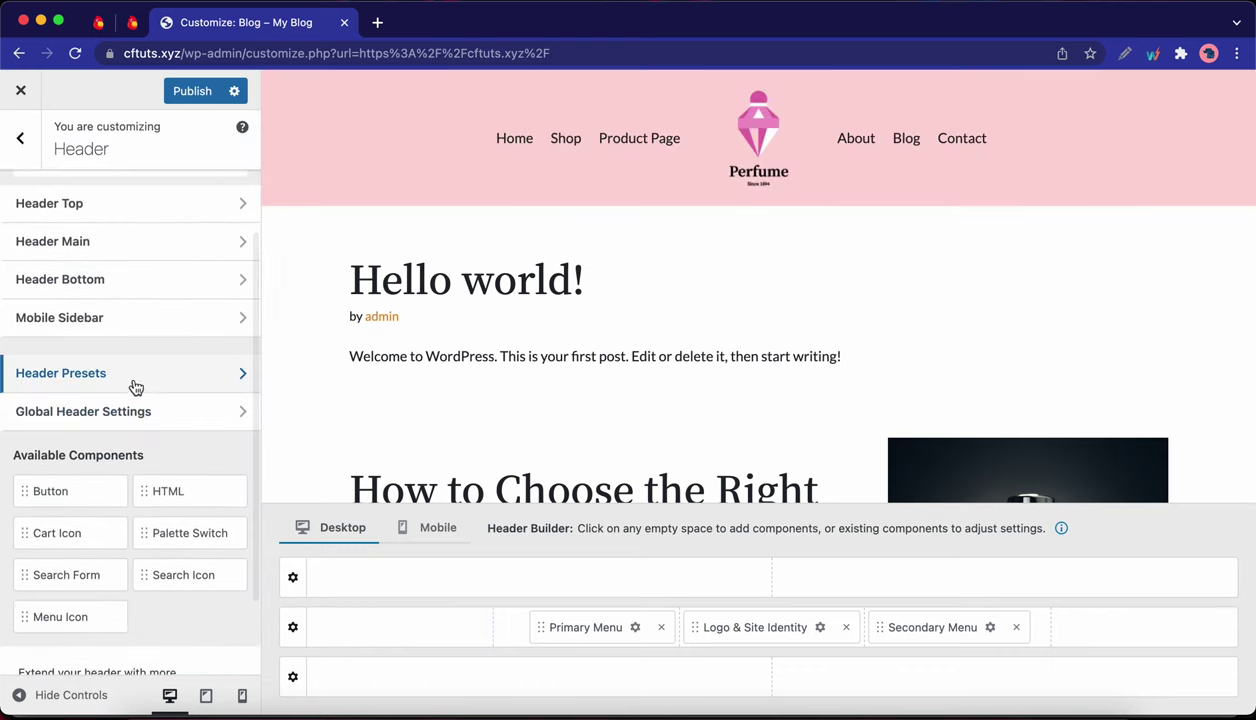
left_click(130, 372)
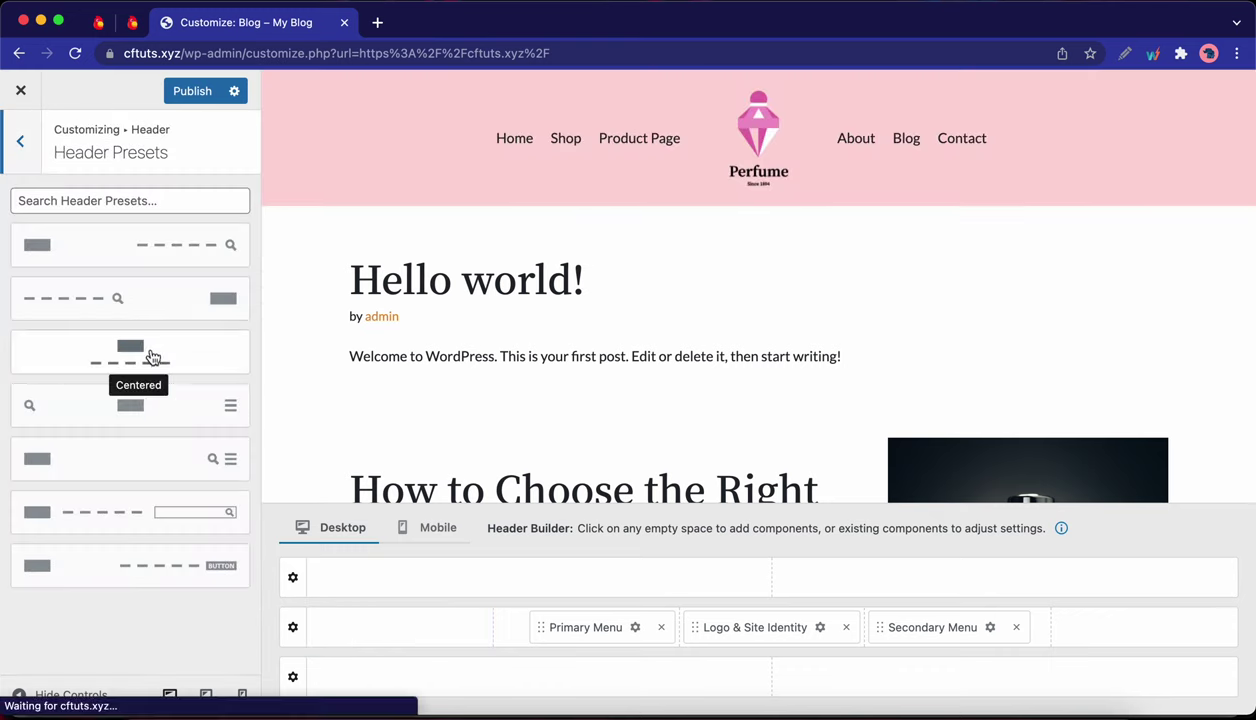
left_click(140, 251)
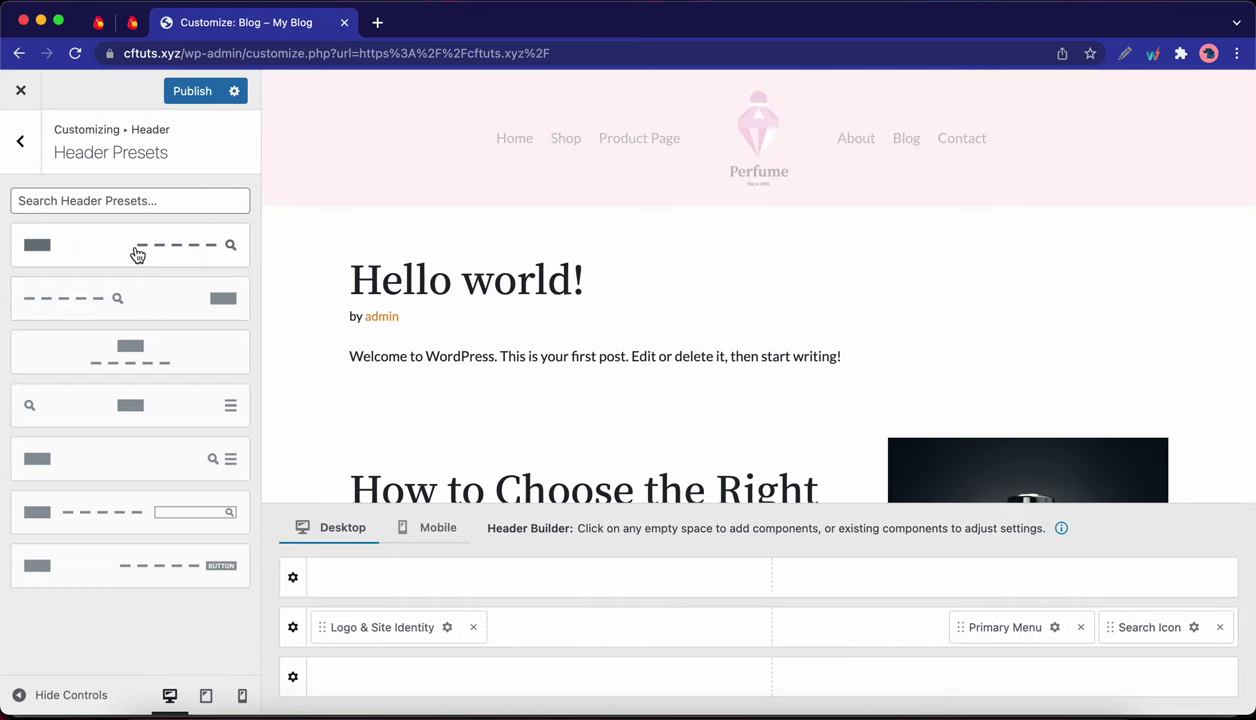
left_click(126, 352)
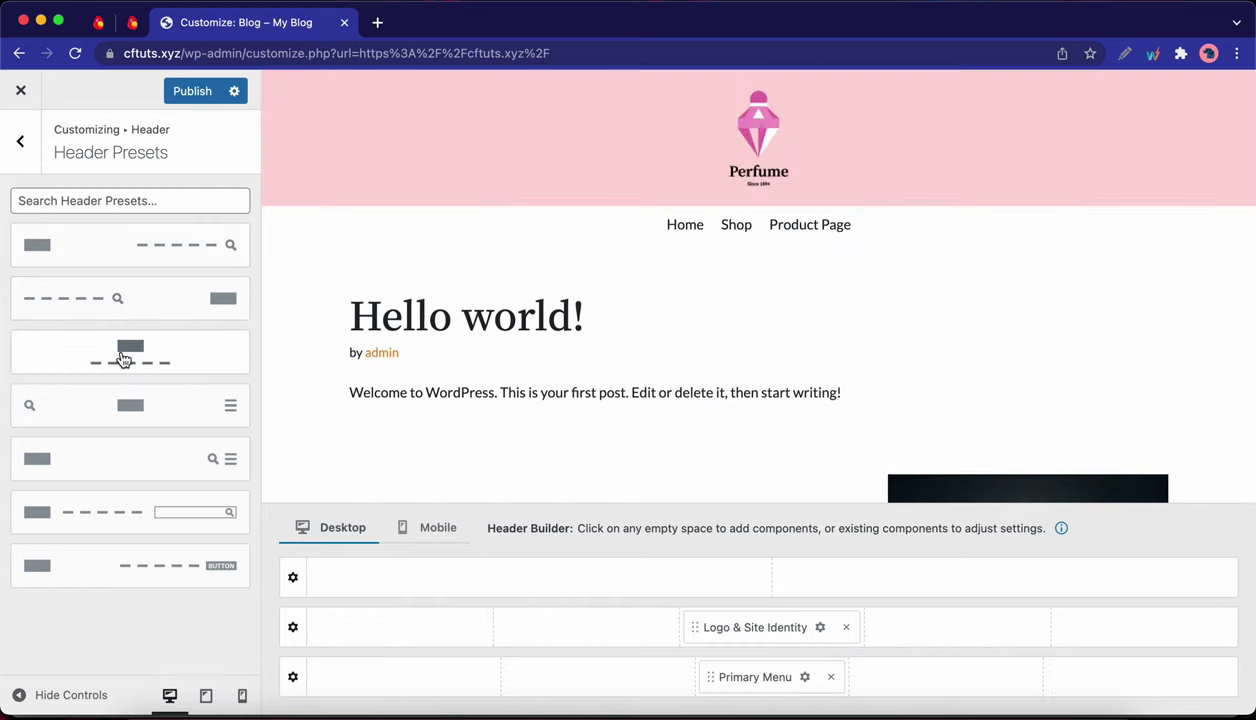
left_click(20, 141)
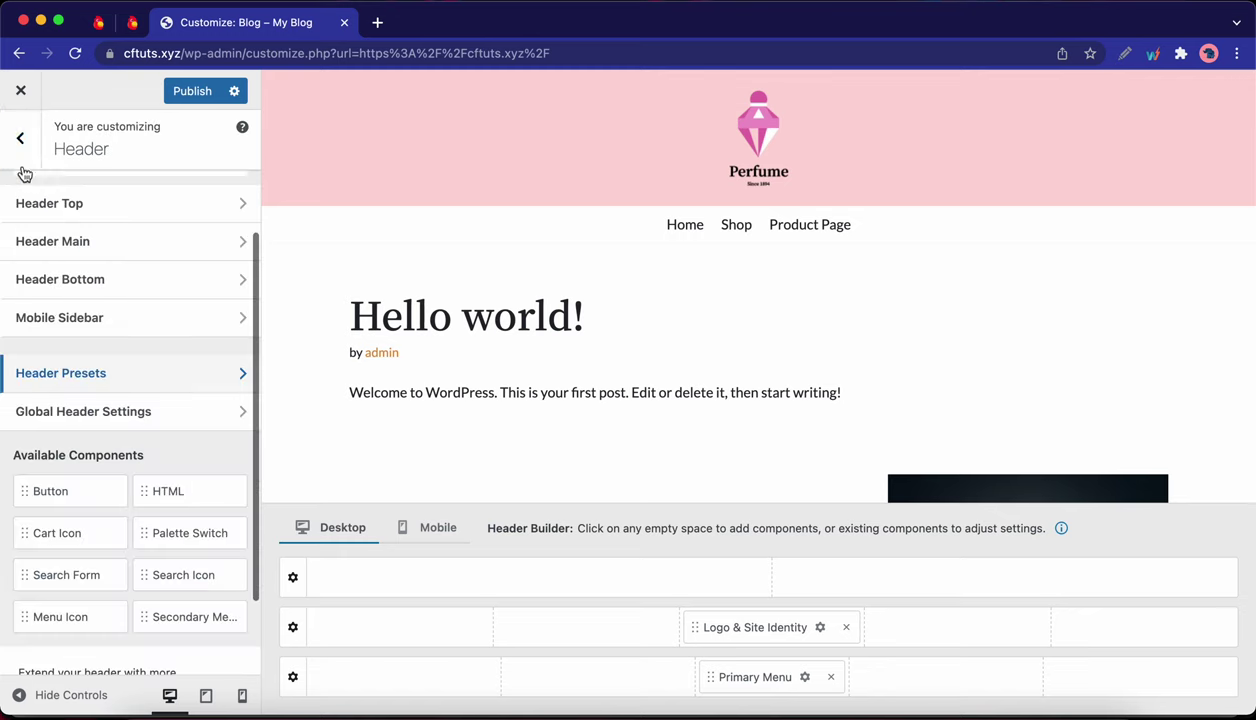
Step: Look at the footer builder with its rows and components, and return to the main customizer sections
left_click(20, 138)
left_click(160, 408)
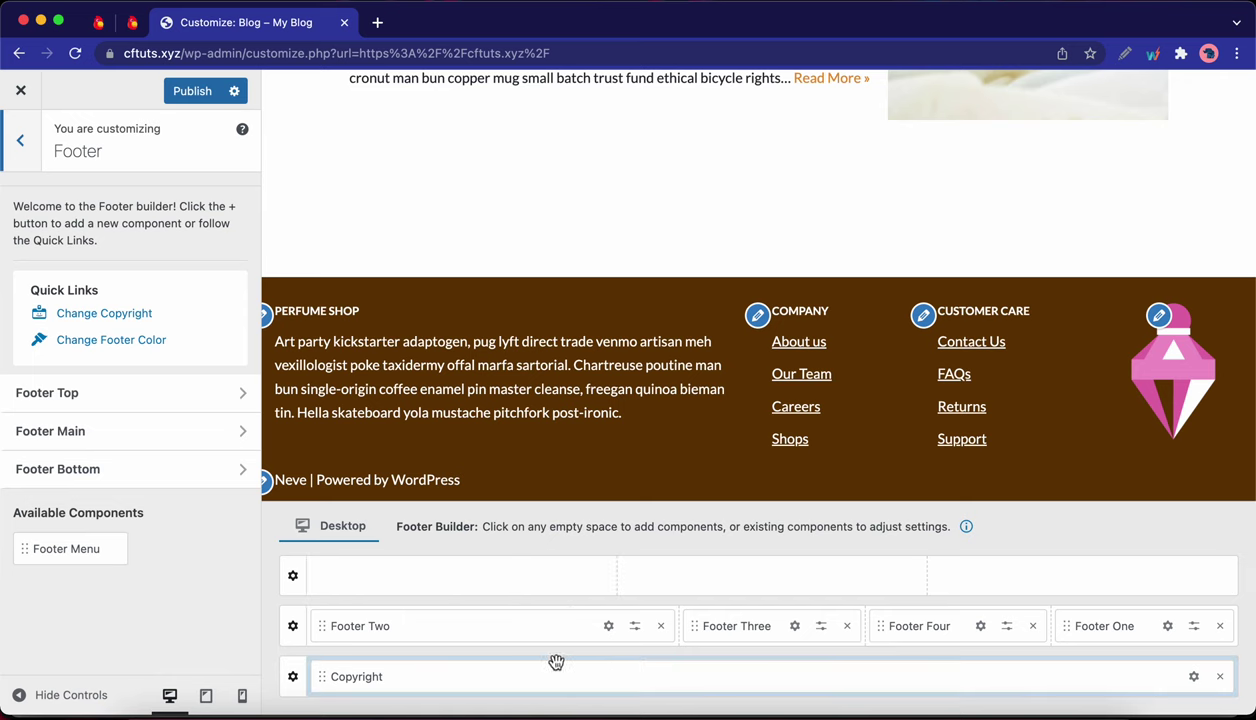
key("Escape")
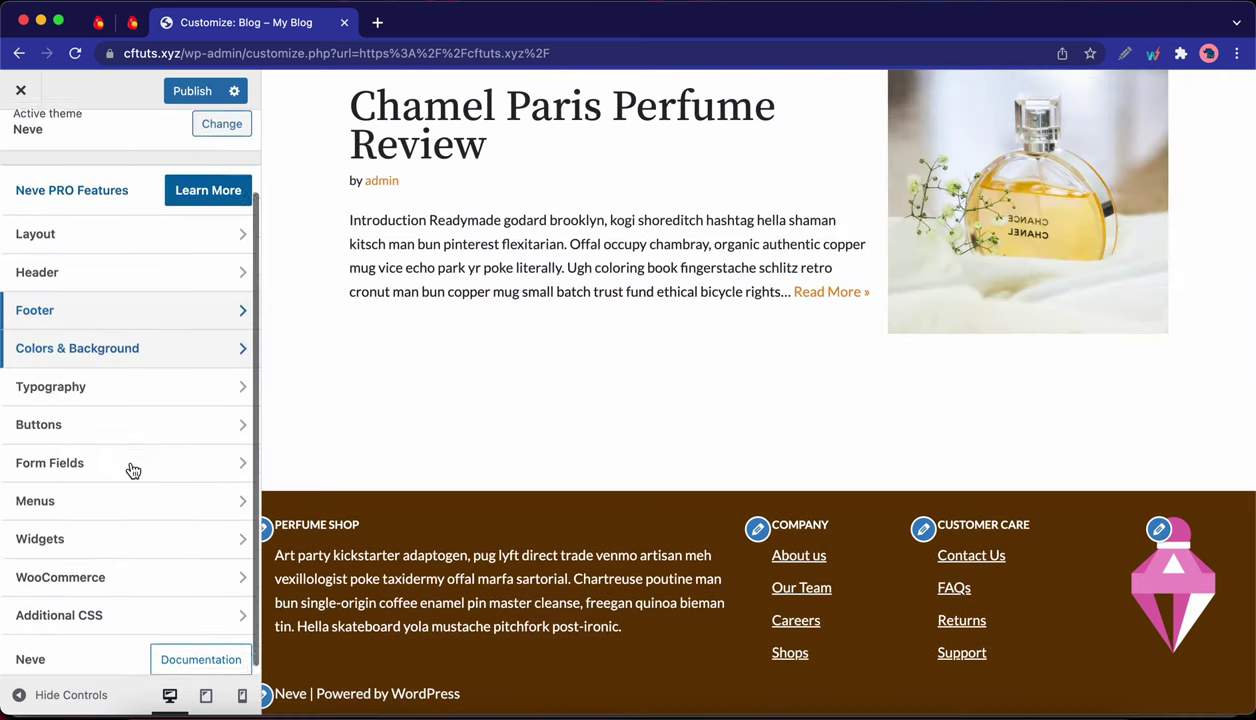
Step: Apply the Serene palette as the site's global colors
left_click(174, 351)
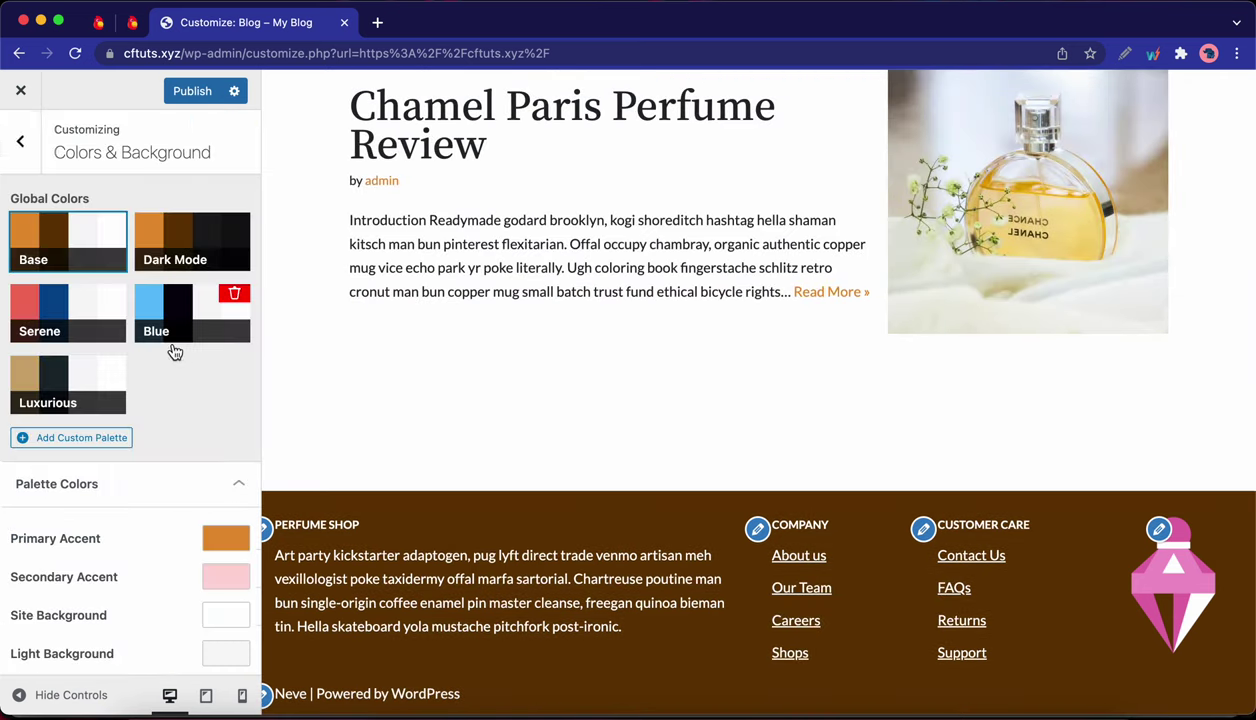
left_click(87, 365)
left_click(87, 322)
scroll(166, 463, "down", 1)
scroll(166, 463, "down", 2)
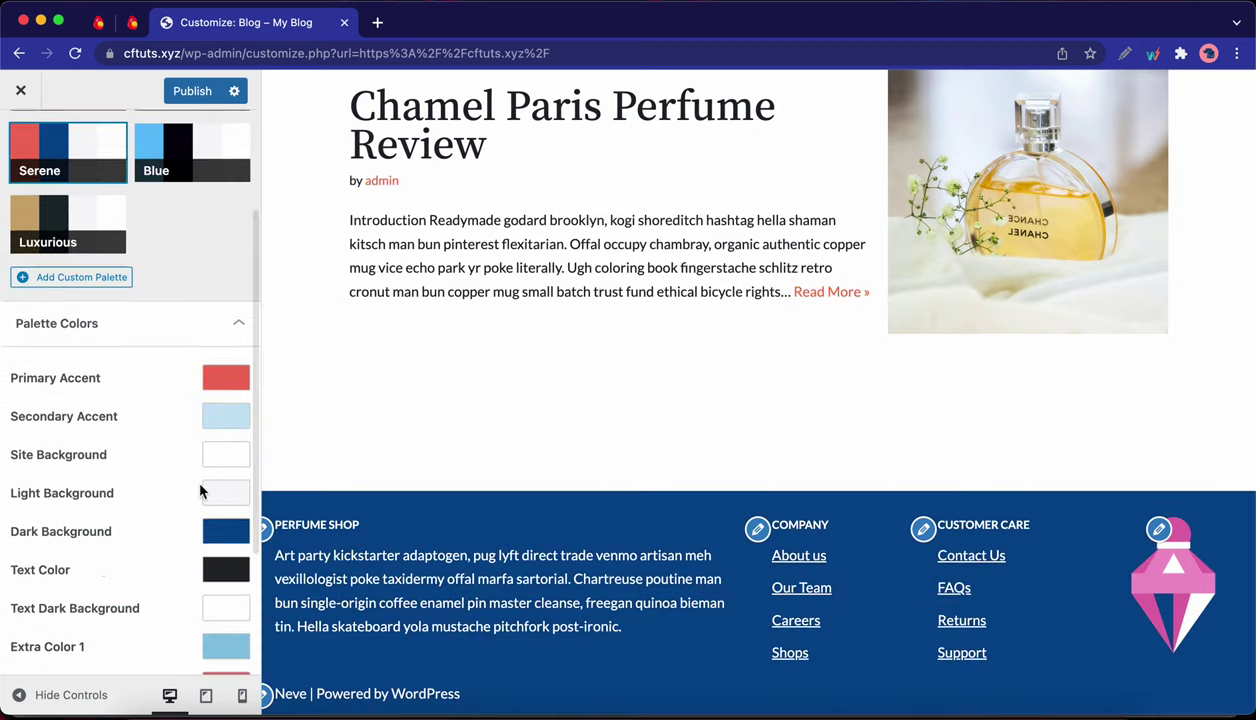
Step: Set the Serene palette's Dark Background color to dark green #013602
scroll(208, 516, "down", 1)
left_click(225, 506)
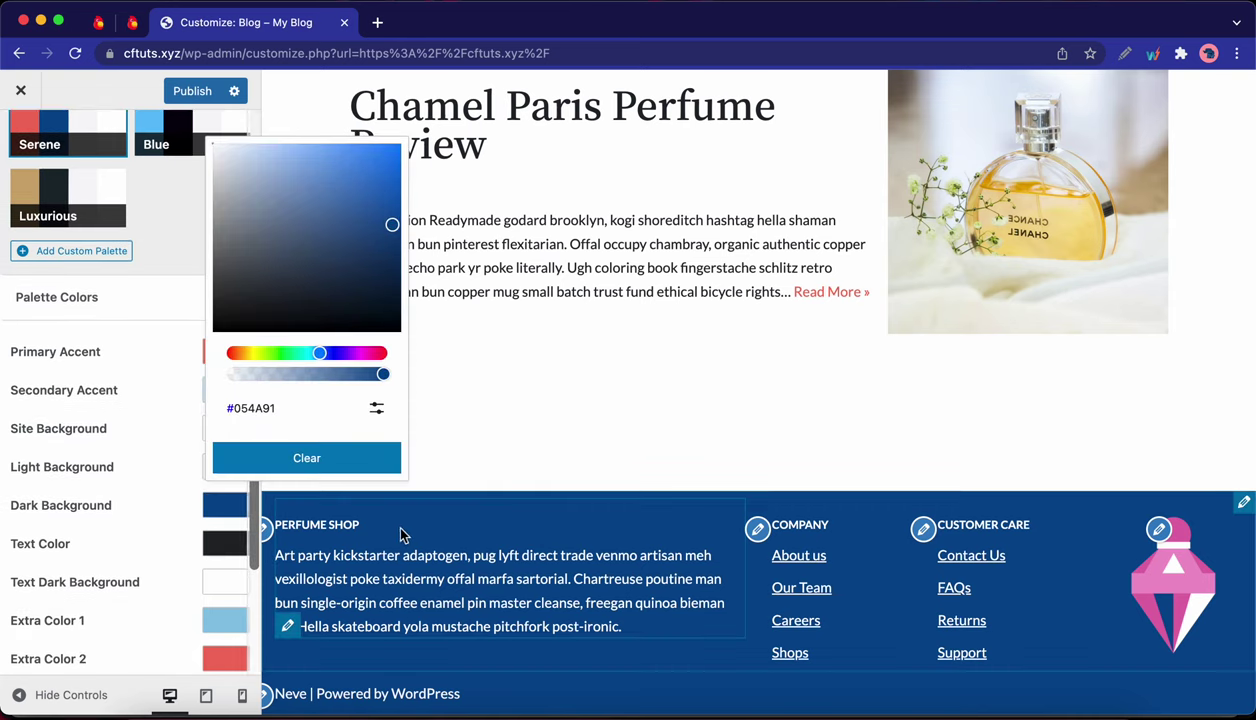
left_click_drag(292, 353, 283, 353)
left_click_drag(356, 230, 397, 298)
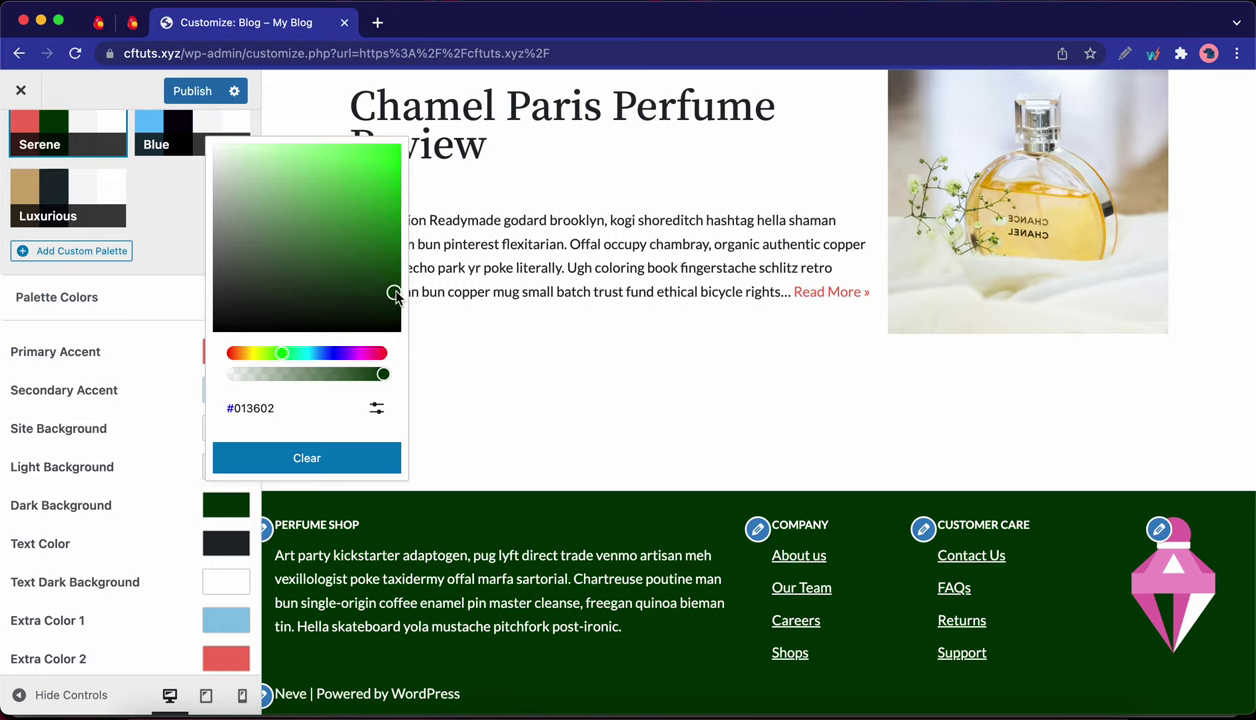
left_click(178, 403)
Step: Look over the remaining palette colors and background image option, and open the Typography settings
scroll(176, 403, "down", 4)
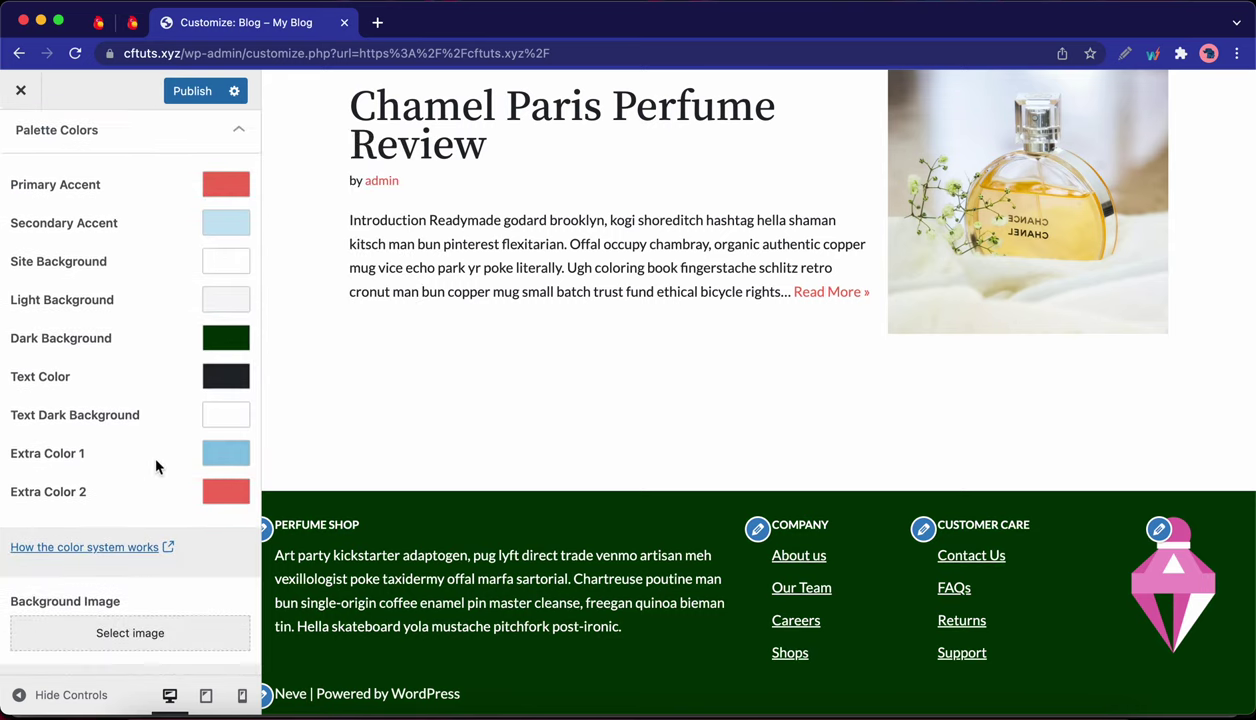
scroll(154, 382, "up", 7)
scroll(153, 385, "up", 2)
left_click(22, 140)
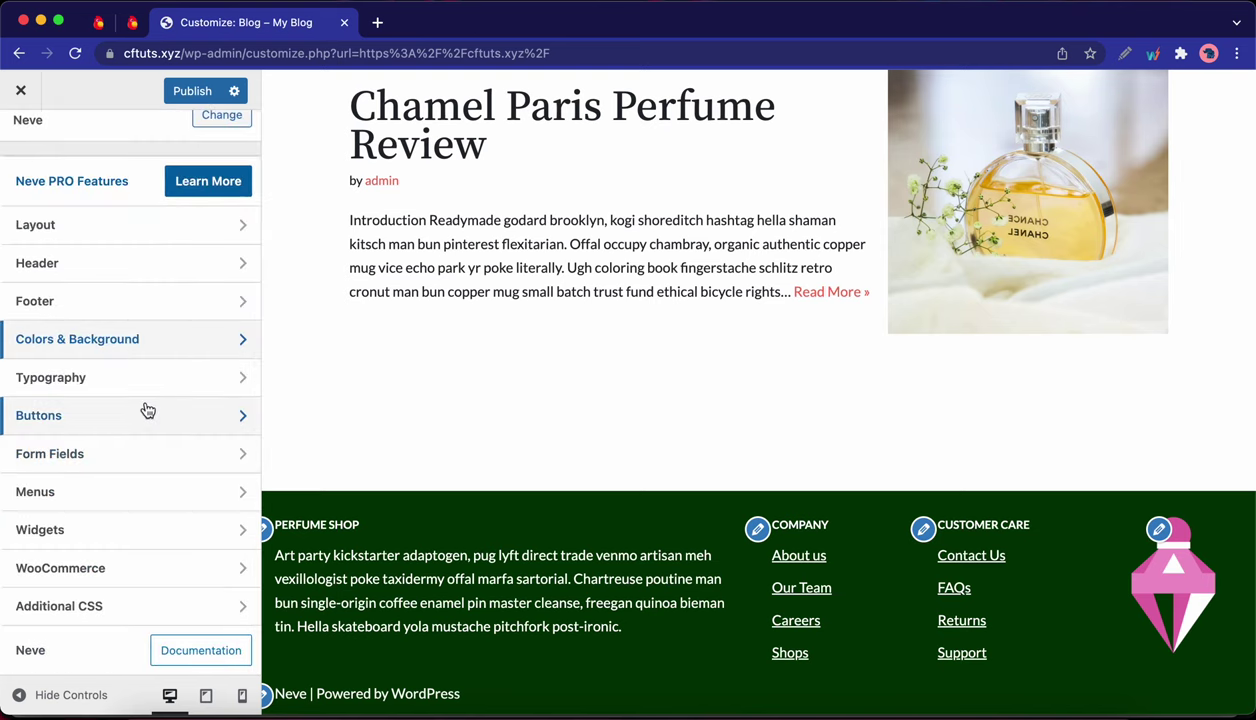
left_click(158, 386)
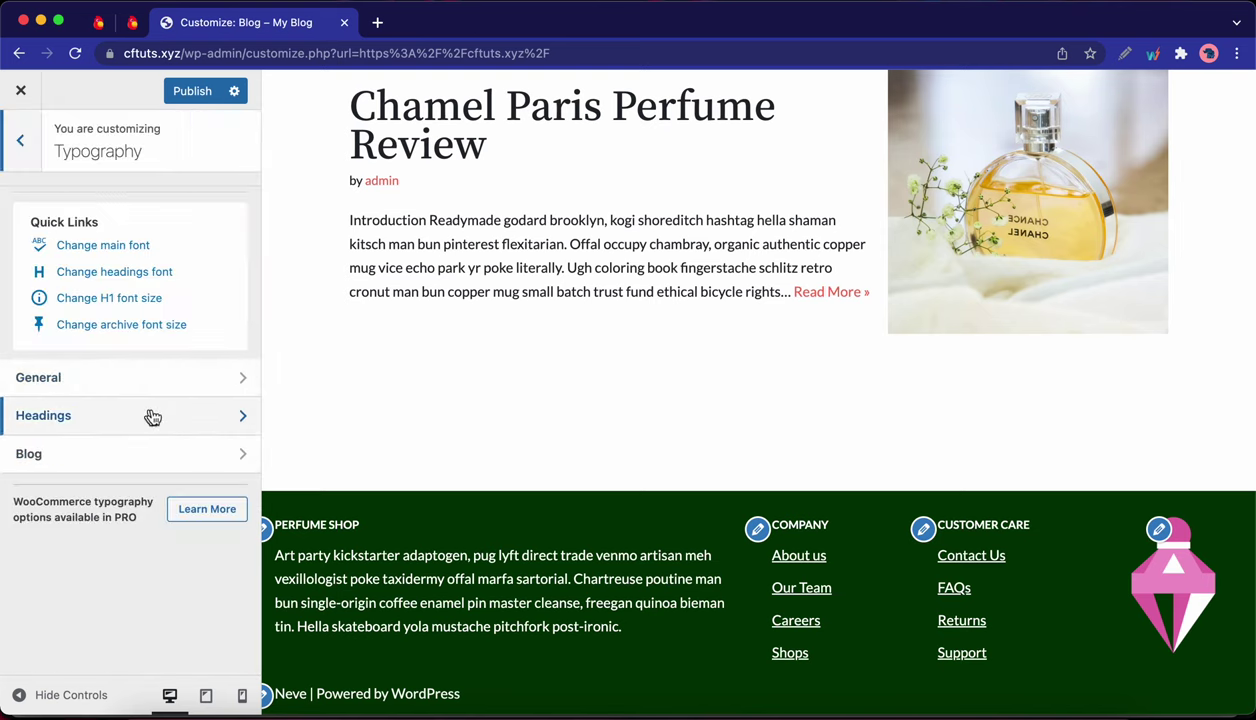
Step: Look over the Buttons, Form Fields, Menus and Widgets settings, returning to the main customizer sections after each
left_click(17, 158)
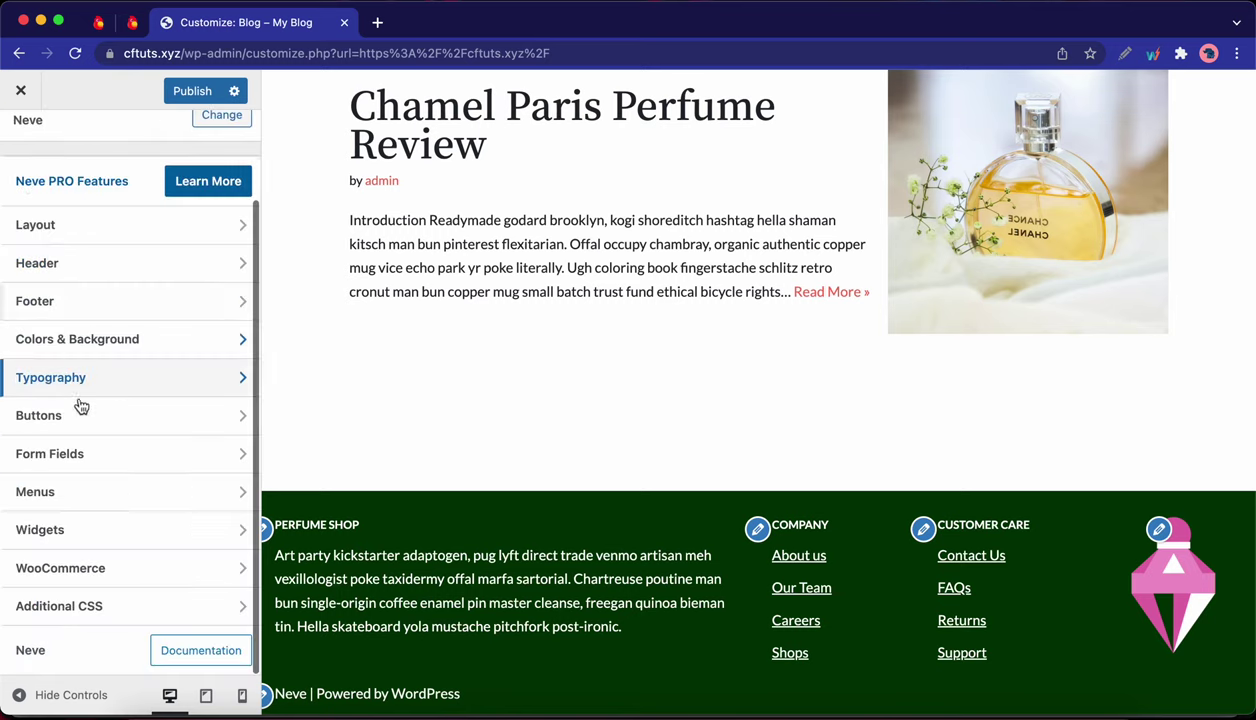
left_click(115, 420)
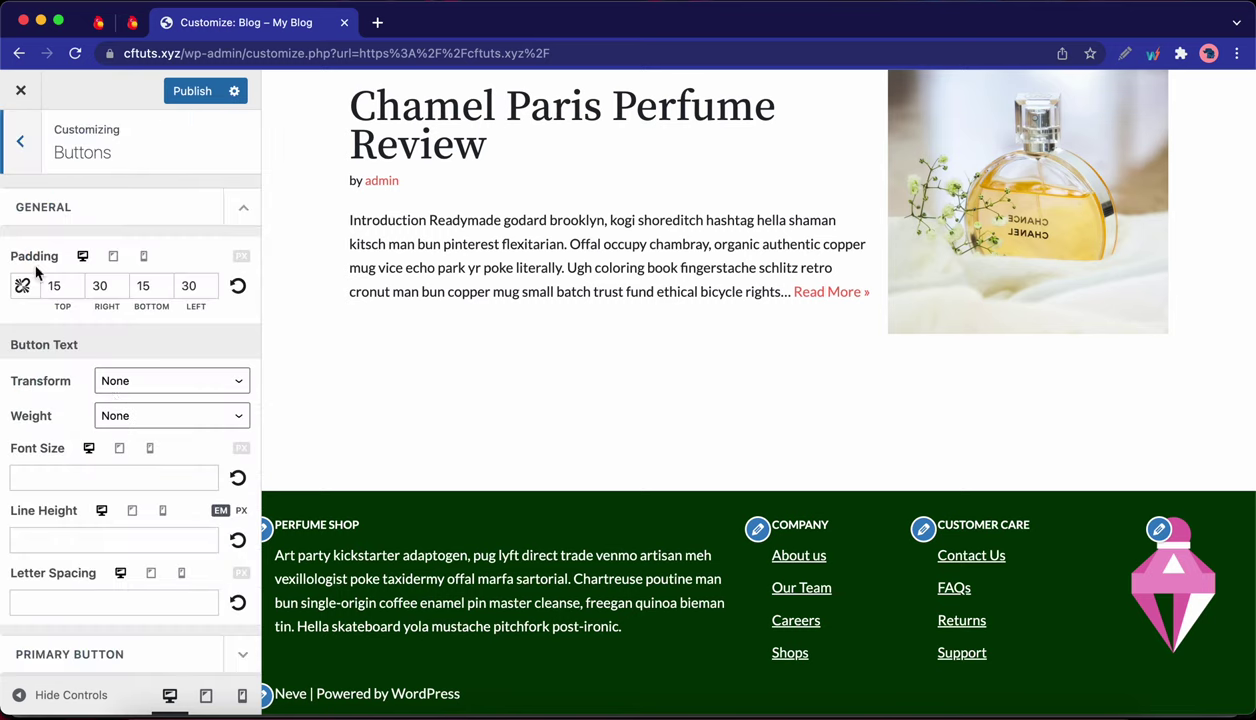
left_click(20, 141)
left_click(110, 450)
left_click(18, 147)
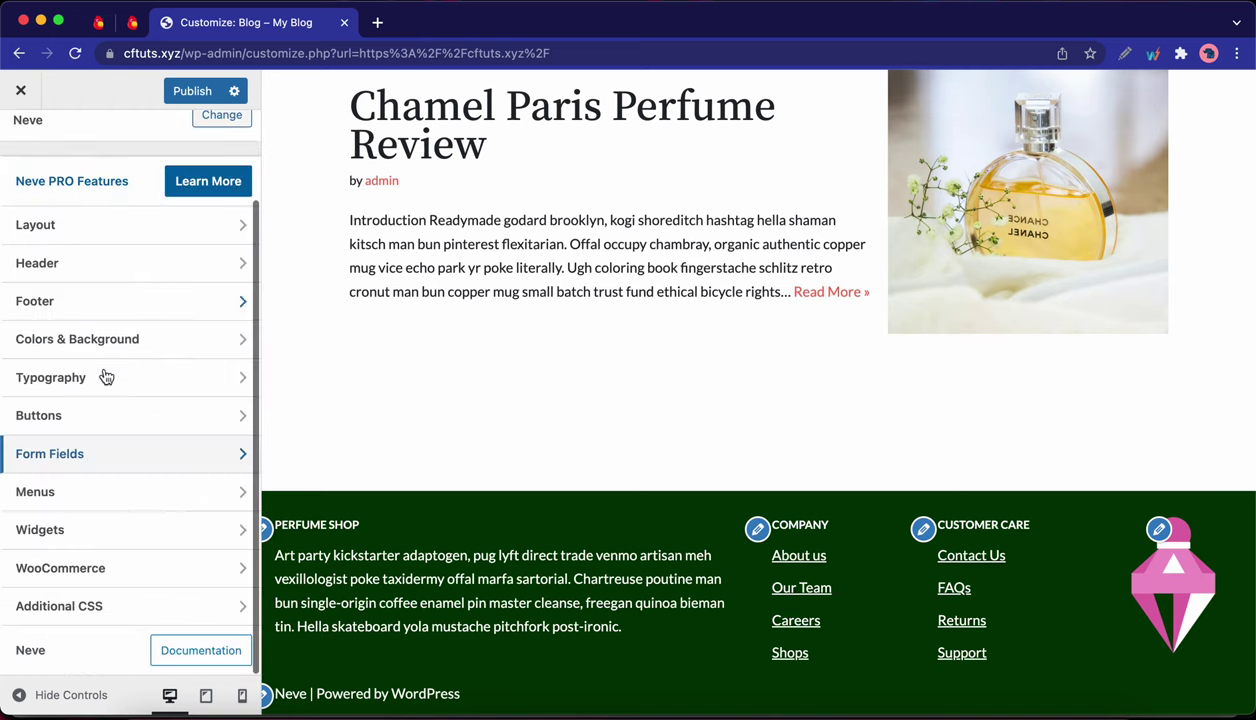
left_click(140, 500)
left_click(24, 155)
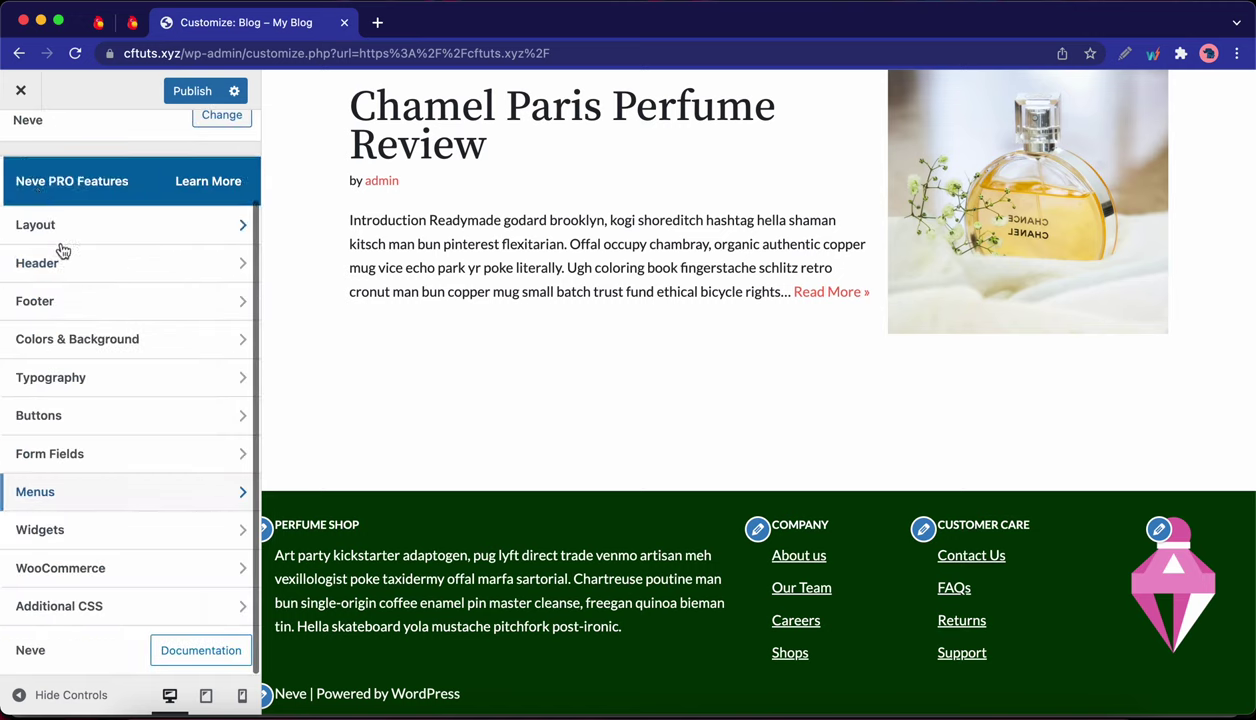
left_click(96, 530)
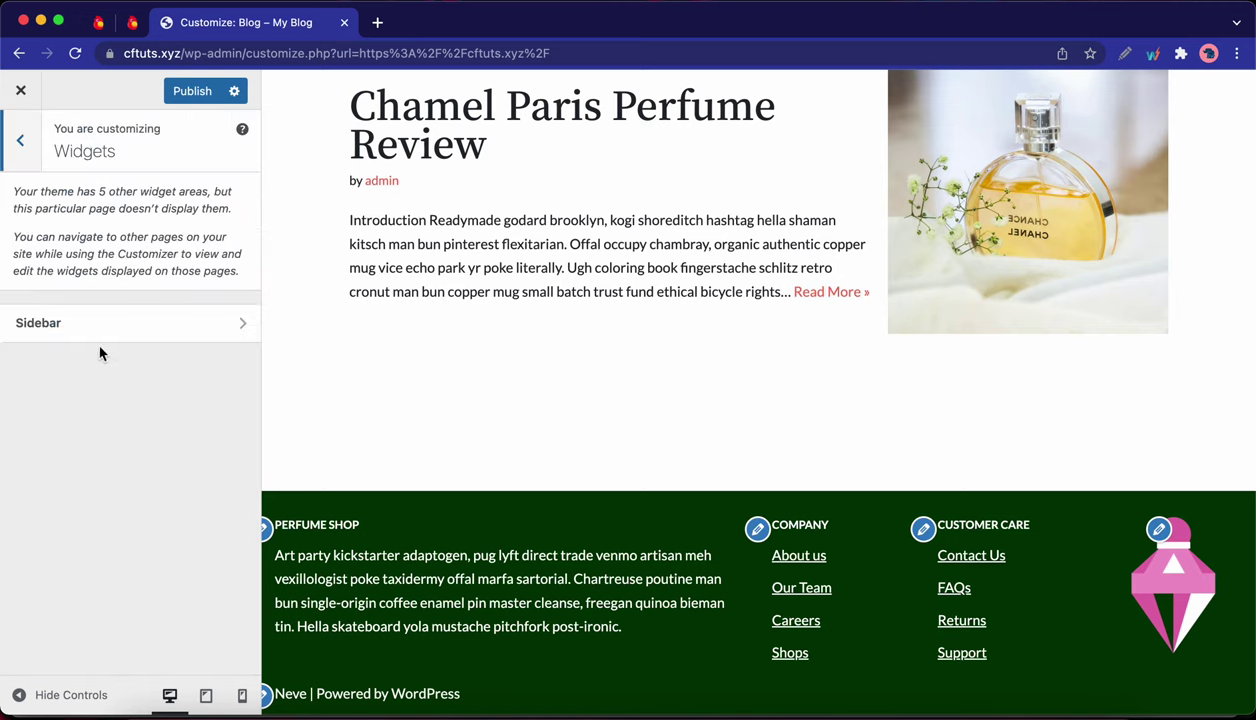
left_click(20, 145)
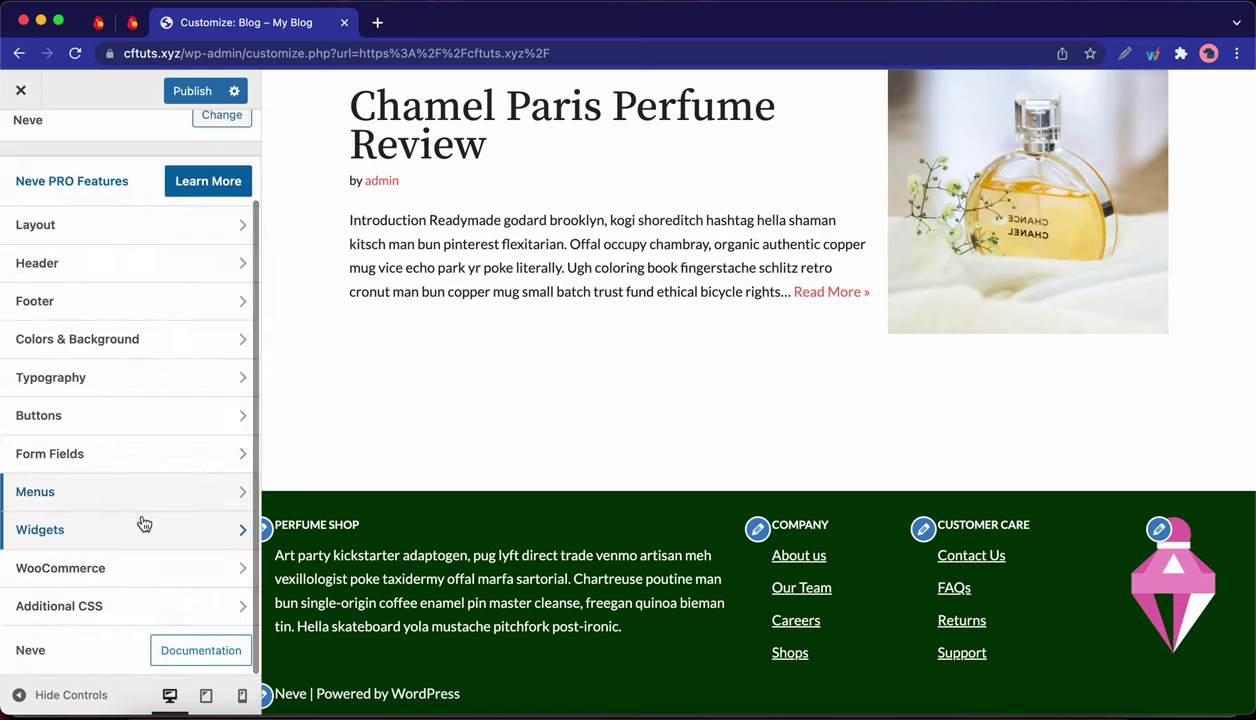
Step: Set the WooCommerce product catalog to 4 products per row and check the shop page preview
left_click(146, 568)
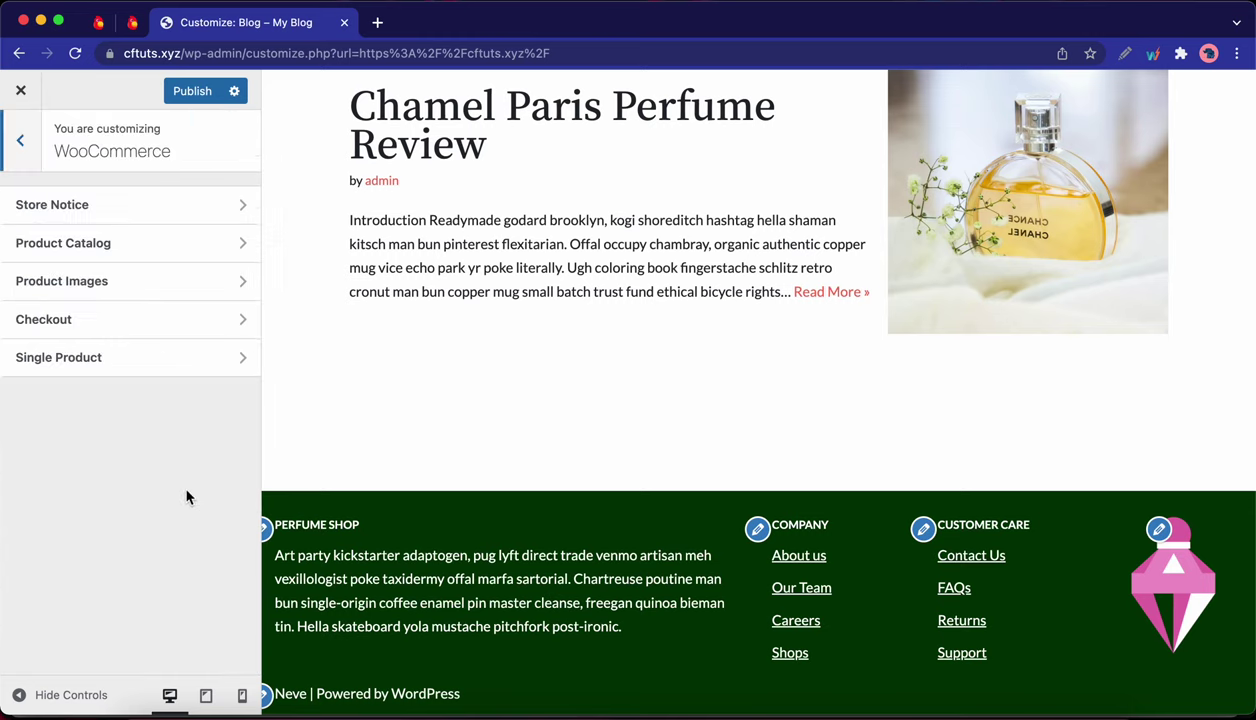
scroll(339, 448, "up", 15)
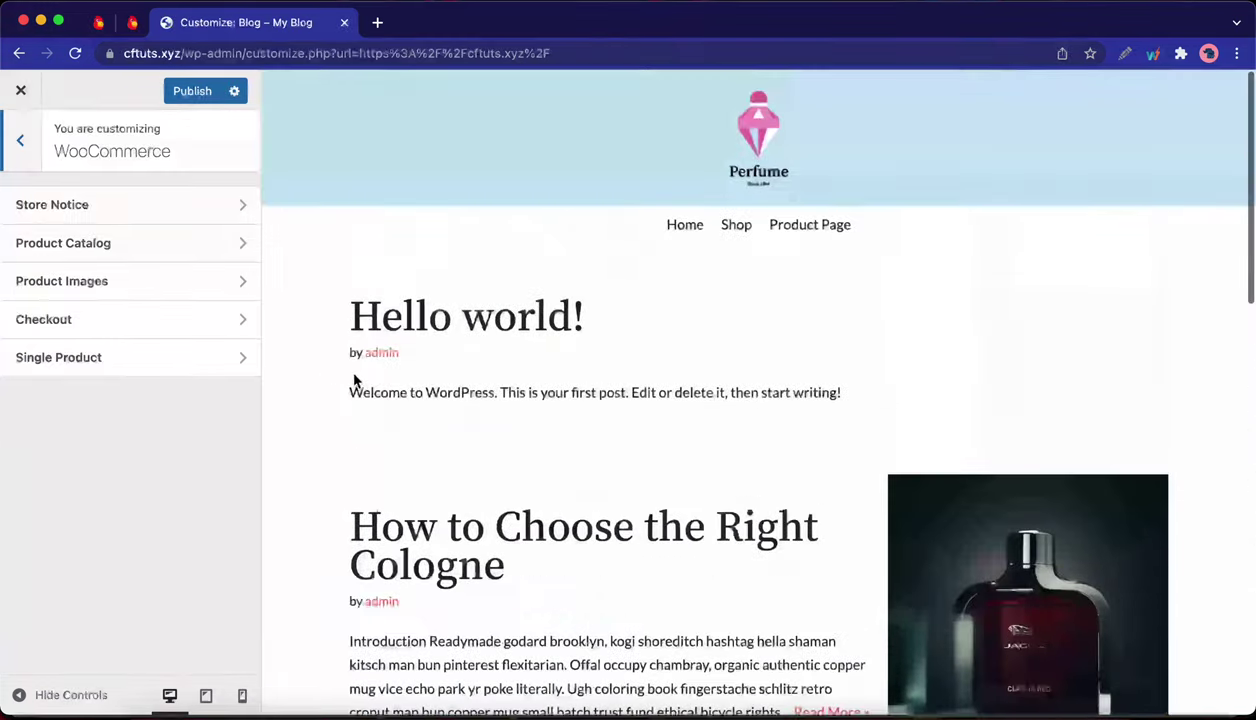
left_click(176, 248)
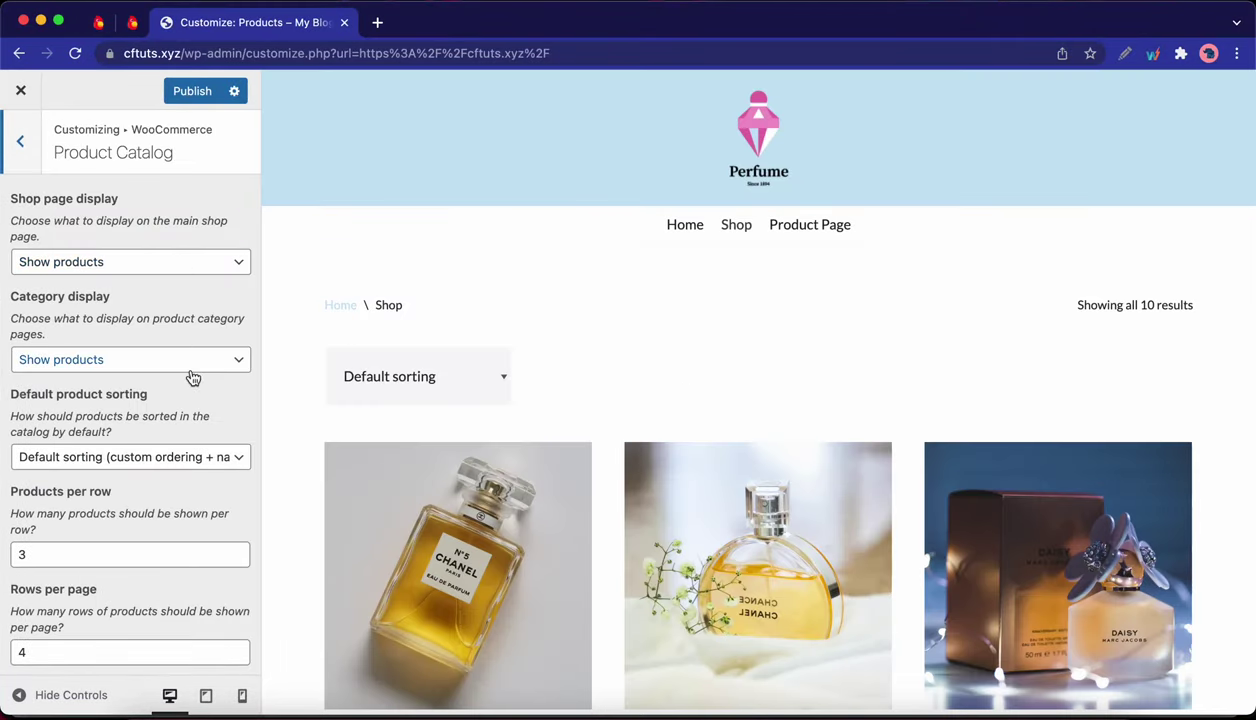
scroll(190, 378, "down", 1)
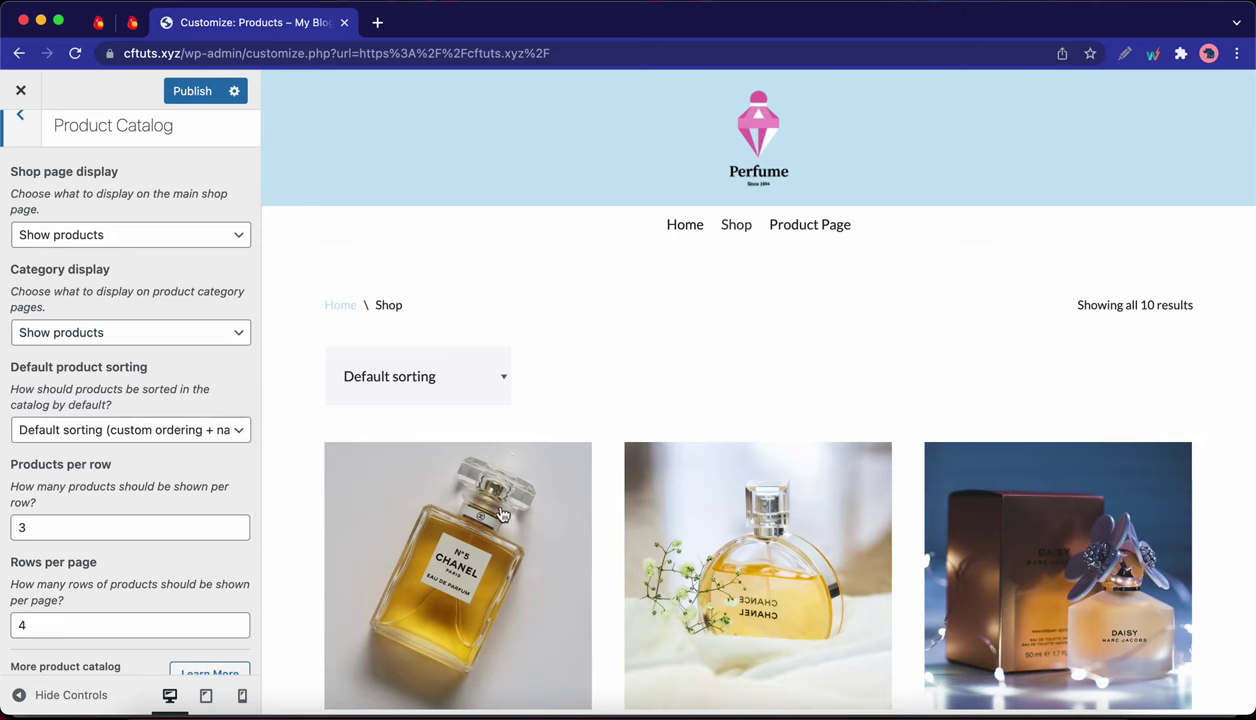
left_click(237, 522)
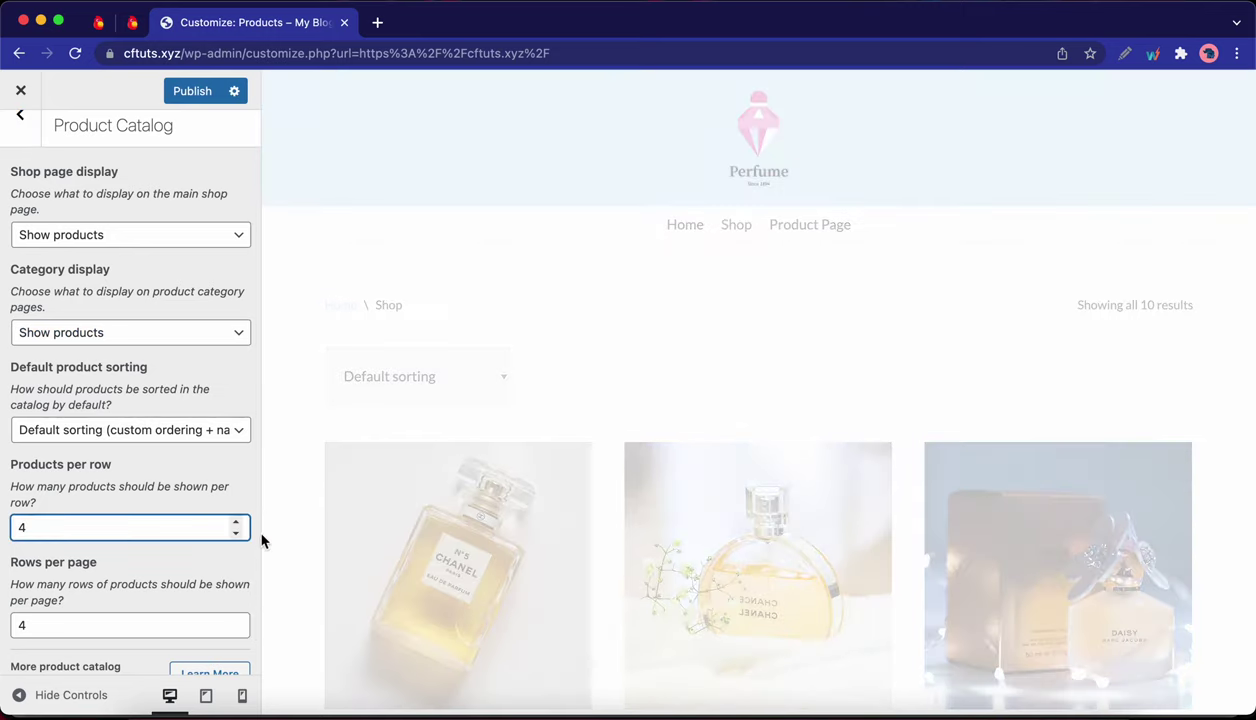
scroll(425, 552, "down", 4)
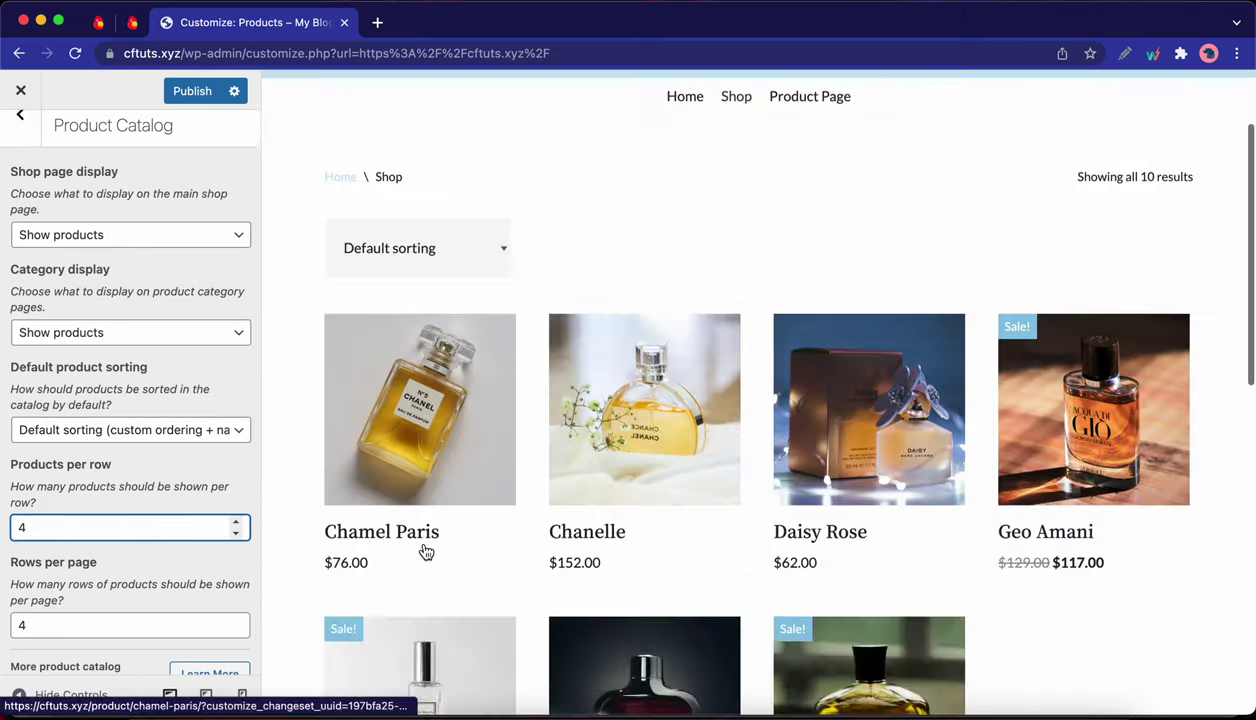
scroll(425, 552, "up", 3)
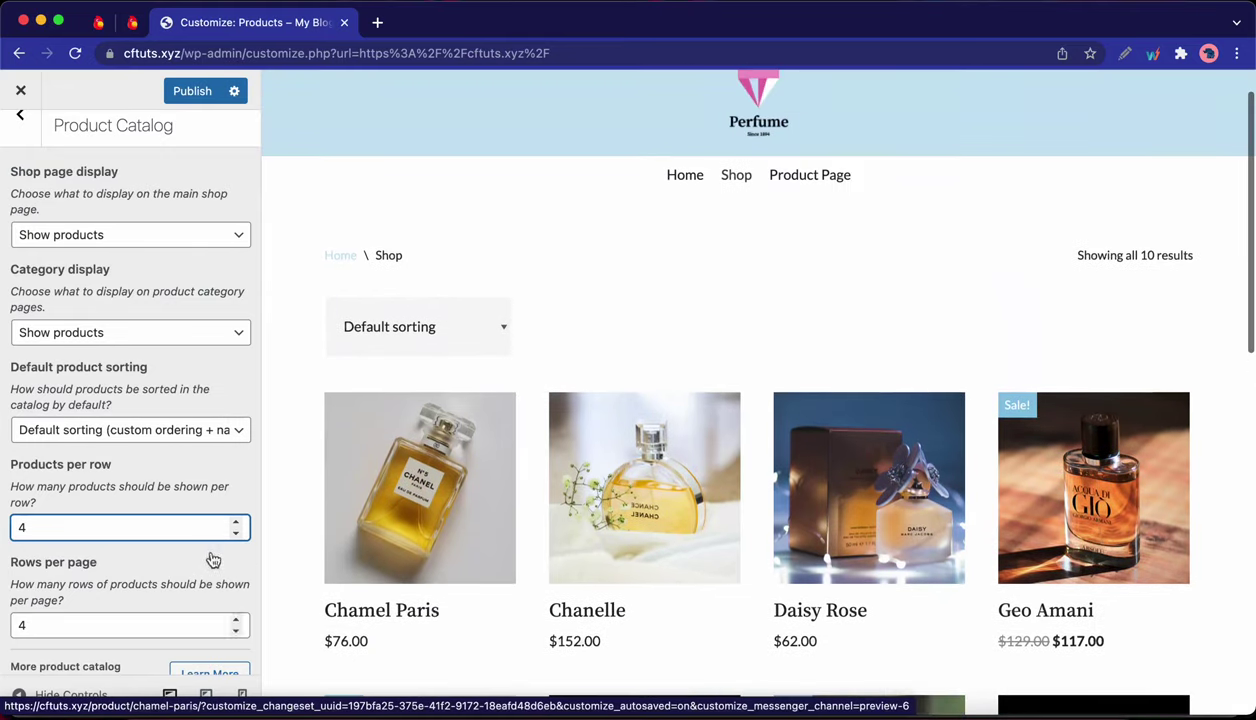
scroll(198, 554, "down", 2)
scroll(198, 554, "up", 3)
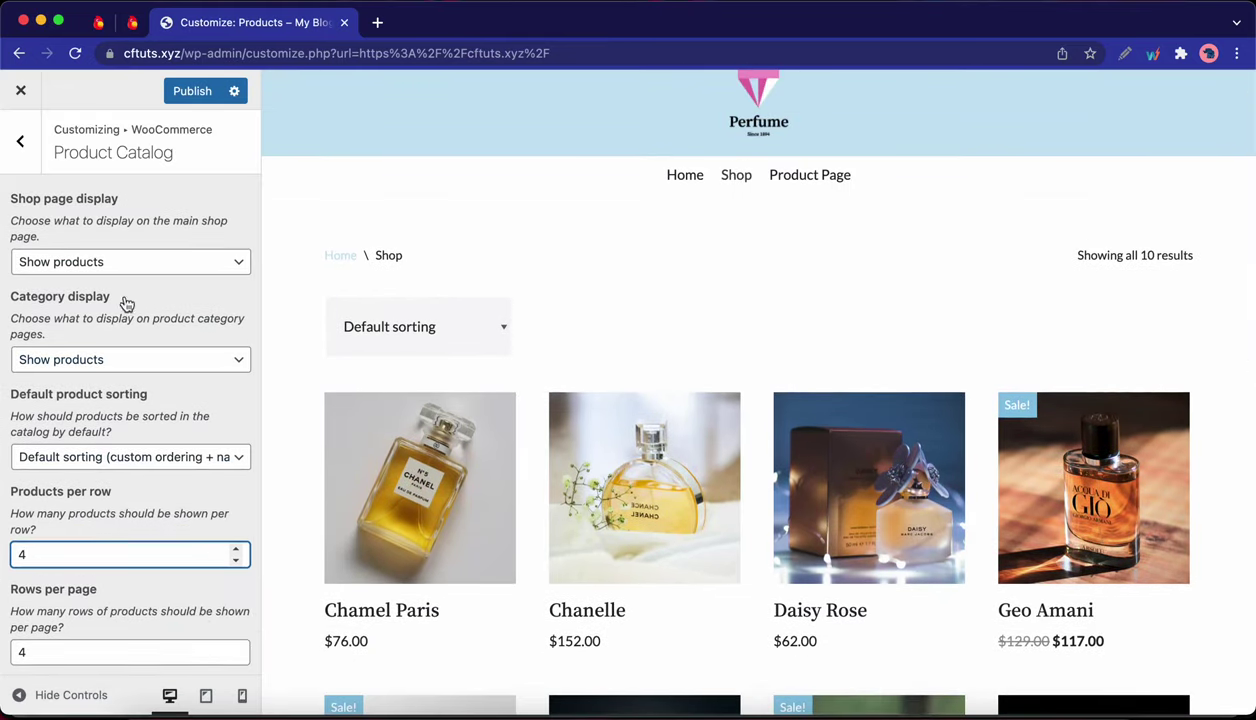
left_click(20, 148)
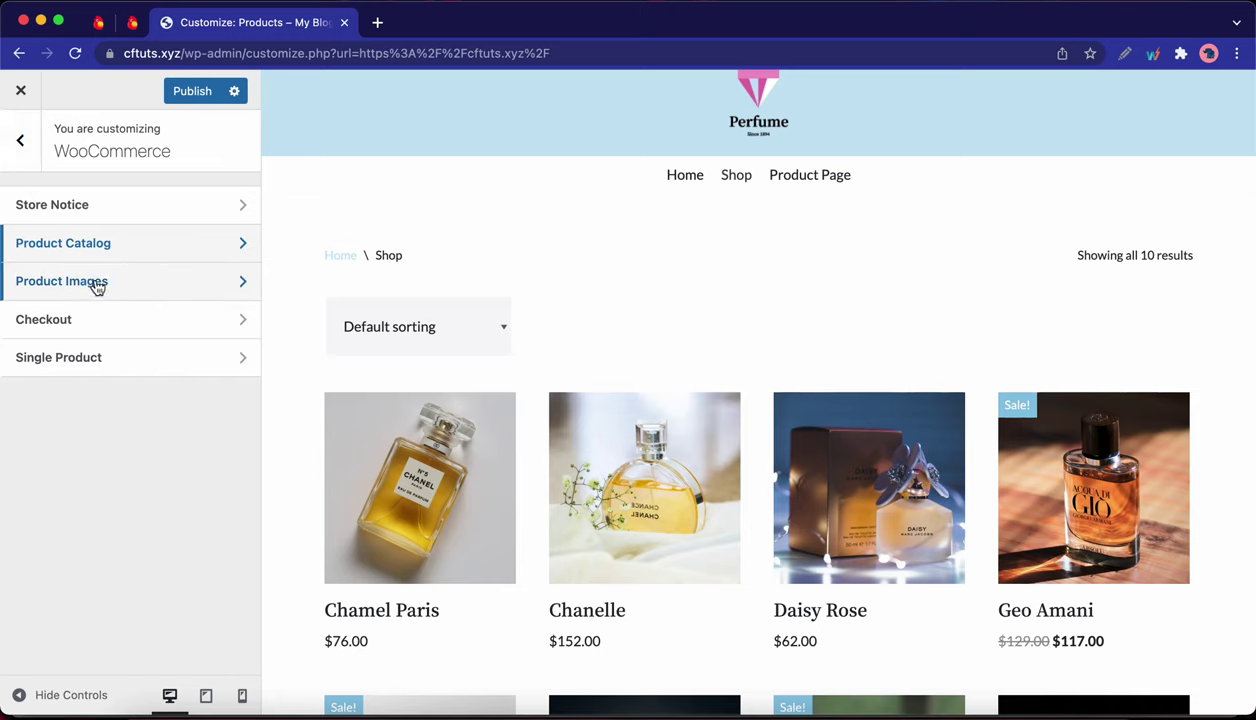
Step: Look at the Additional CSS code and return to the main customizer sections
left_click(20, 140)
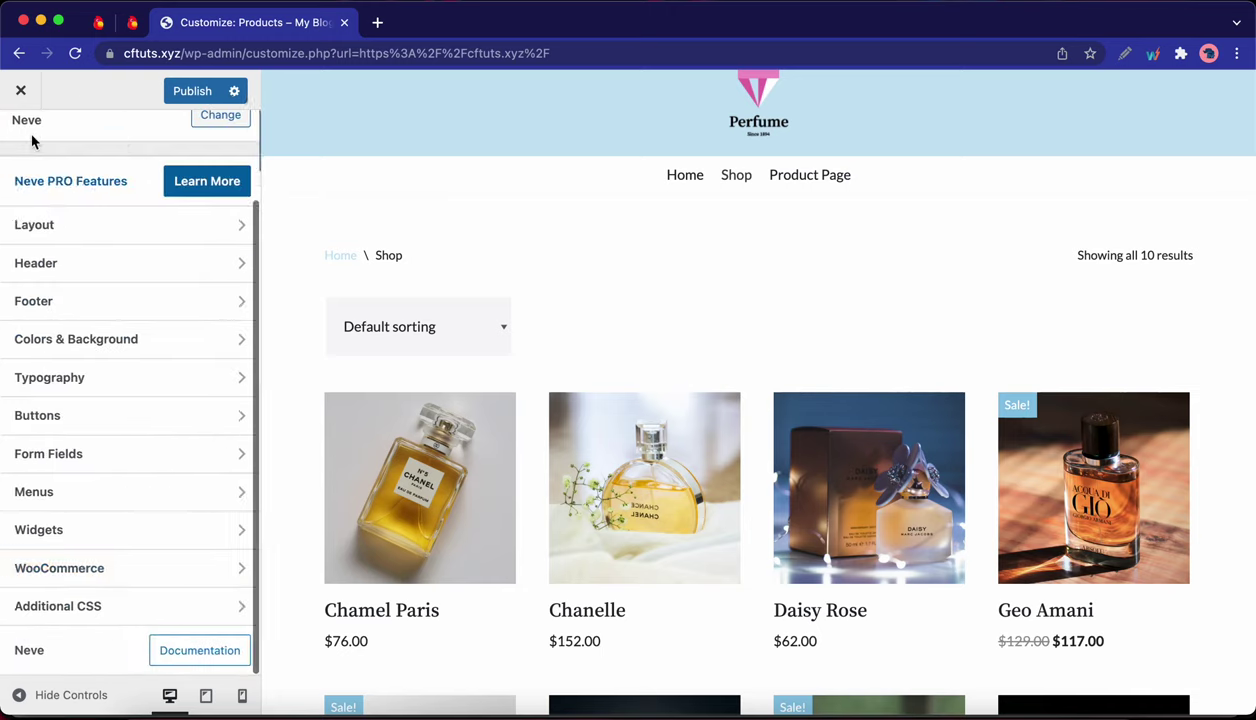
left_click(153, 616)
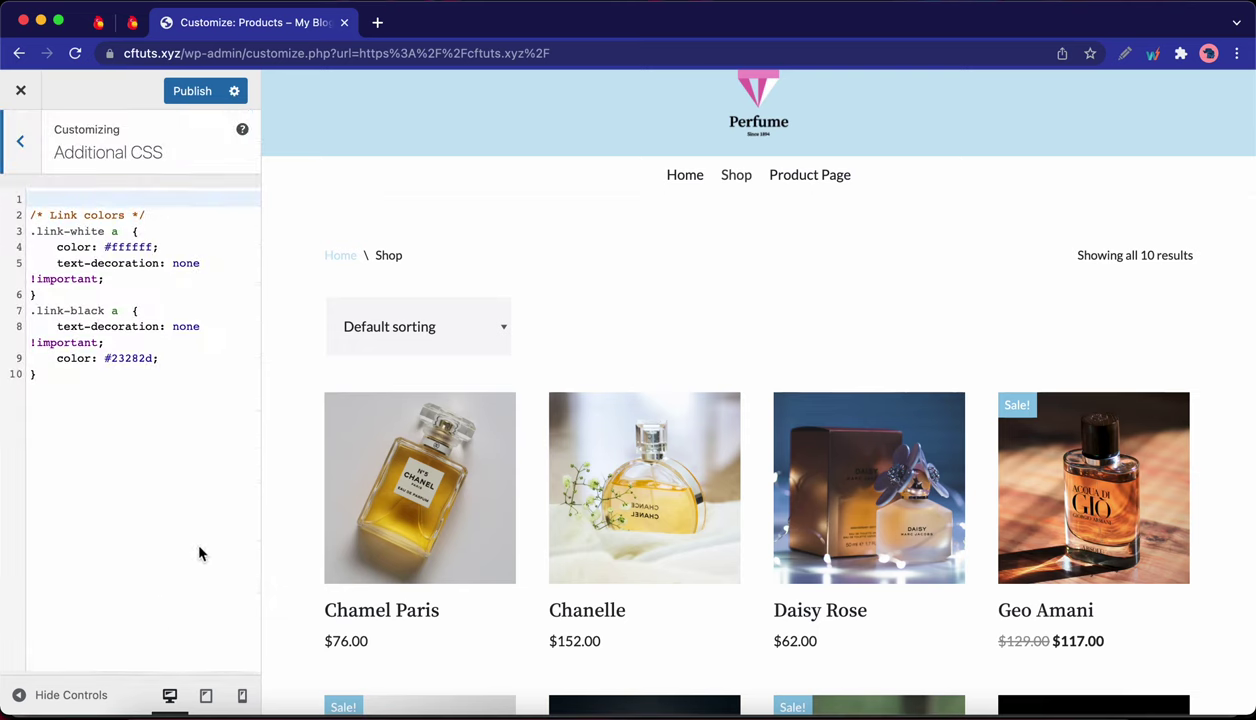
left_click(22, 160)
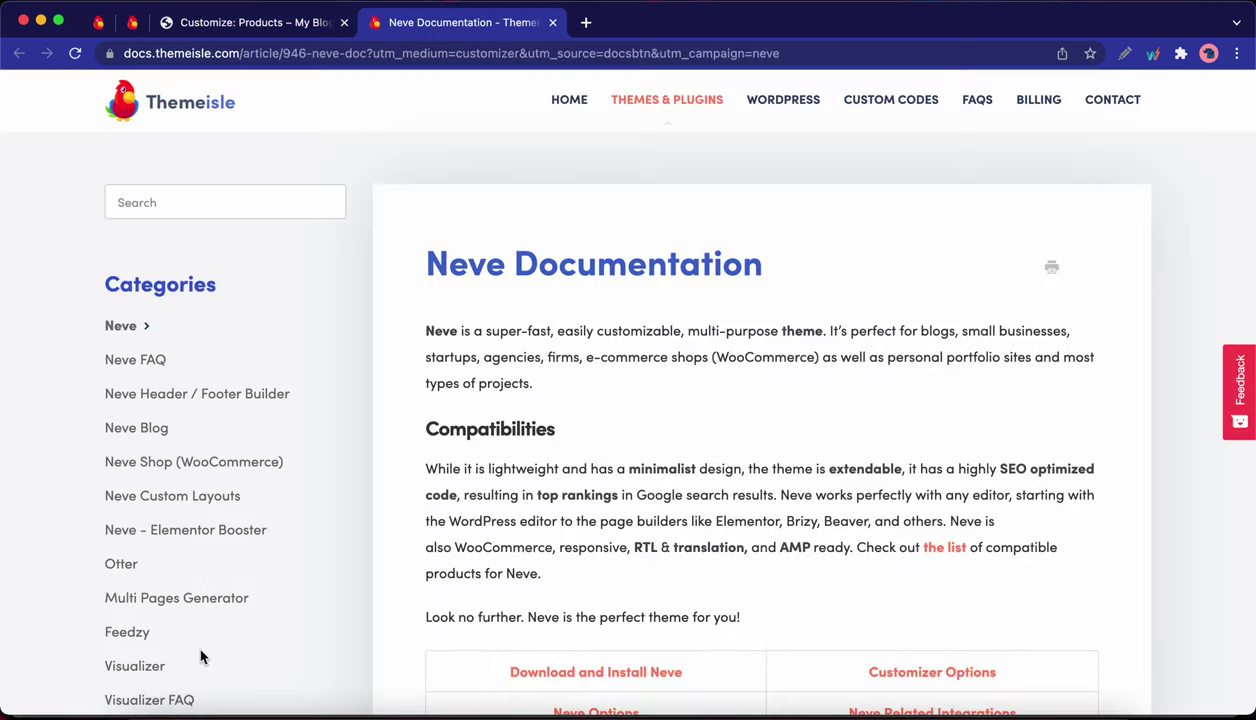
Step: Search the Neve documentation for "neve header" and open the Neve Header Builder article
scroll(454, 563, "down", 3)
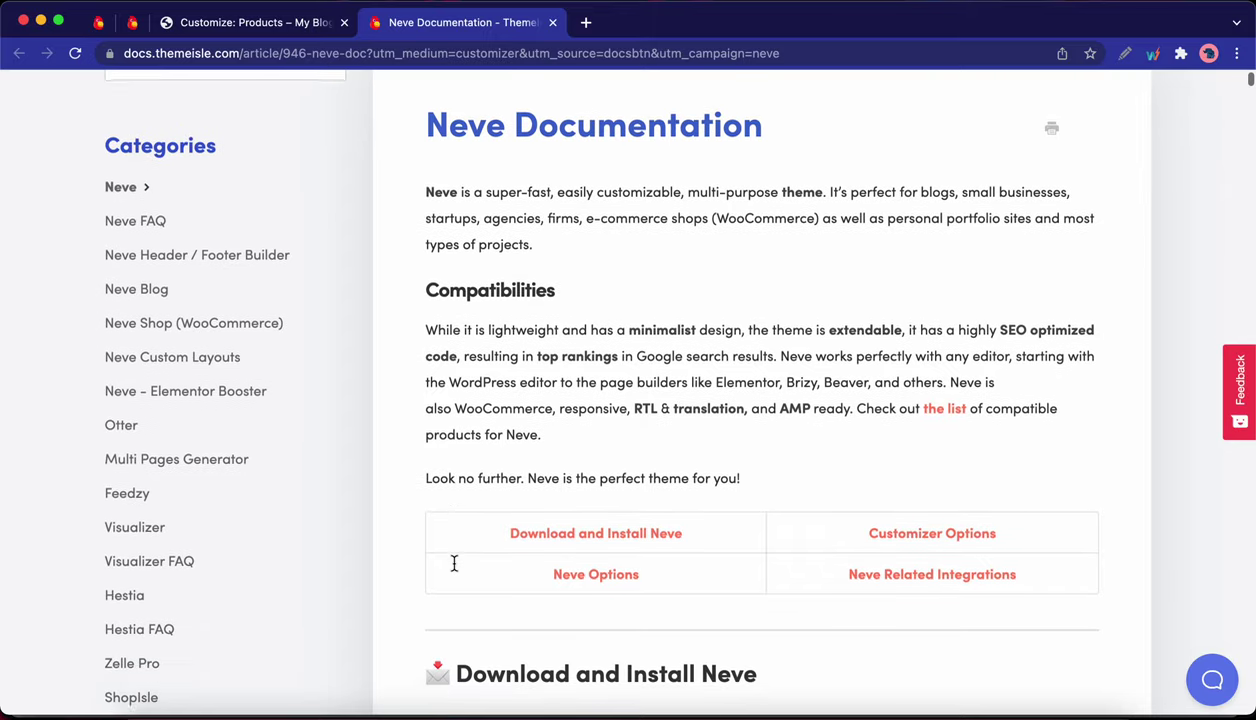
scroll(454, 563, "up", 3)
left_click(265, 204)
type("neve header")
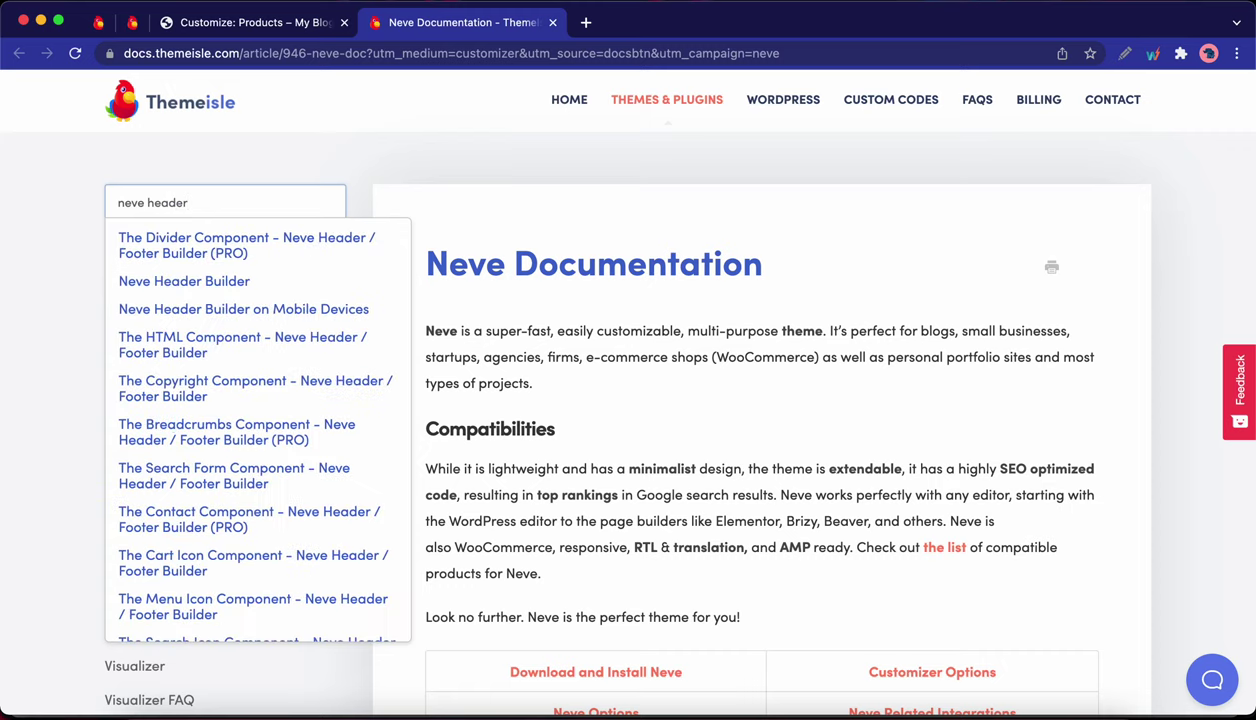
left_click(216, 282)
Step: Skim the Neve Header Builder article, then close the documentation and return to the customizer
scroll(615, 490, "down", 5)
scroll(615, 497, "down", 6)
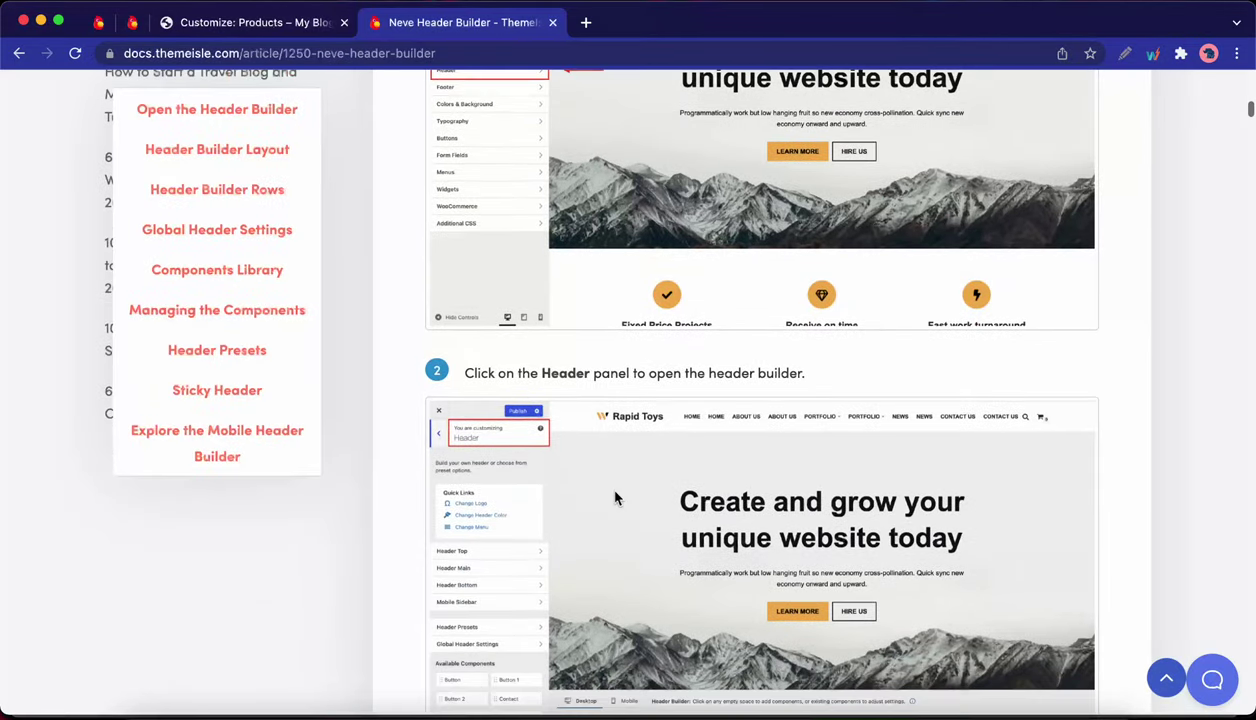
scroll(615, 492, "up", 10)
scroll(615, 497, "up", 3)
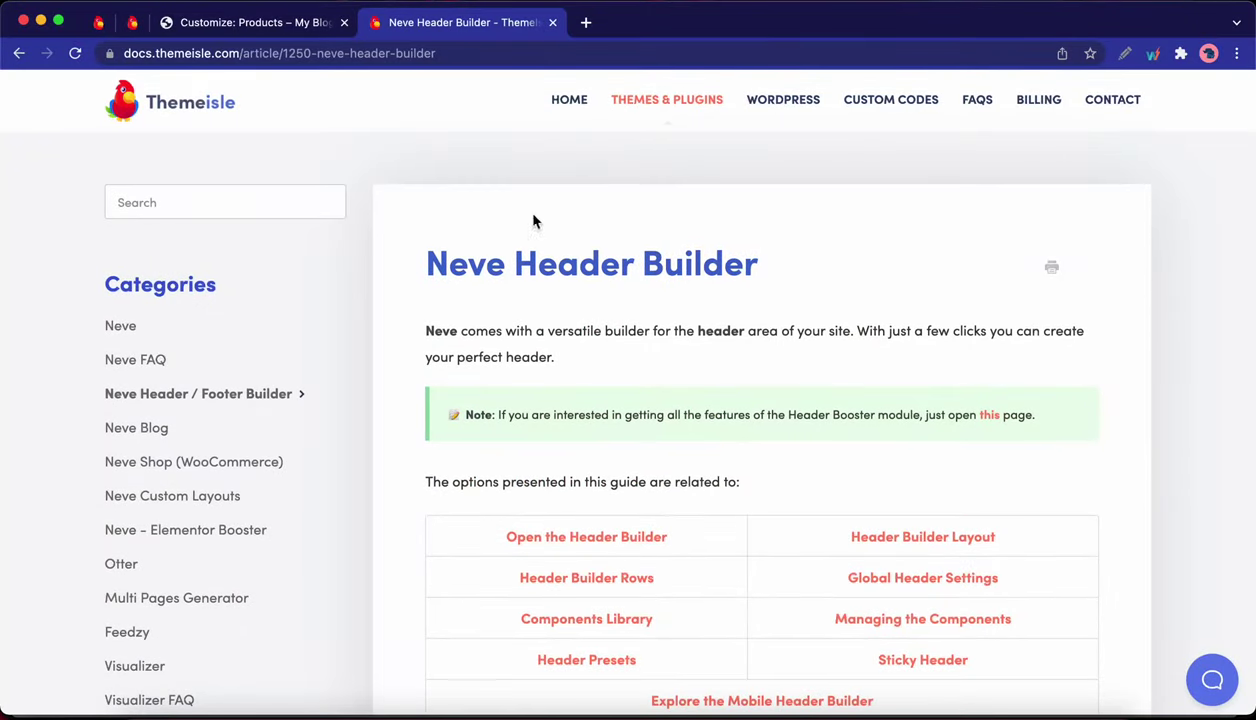
left_click(551, 22)
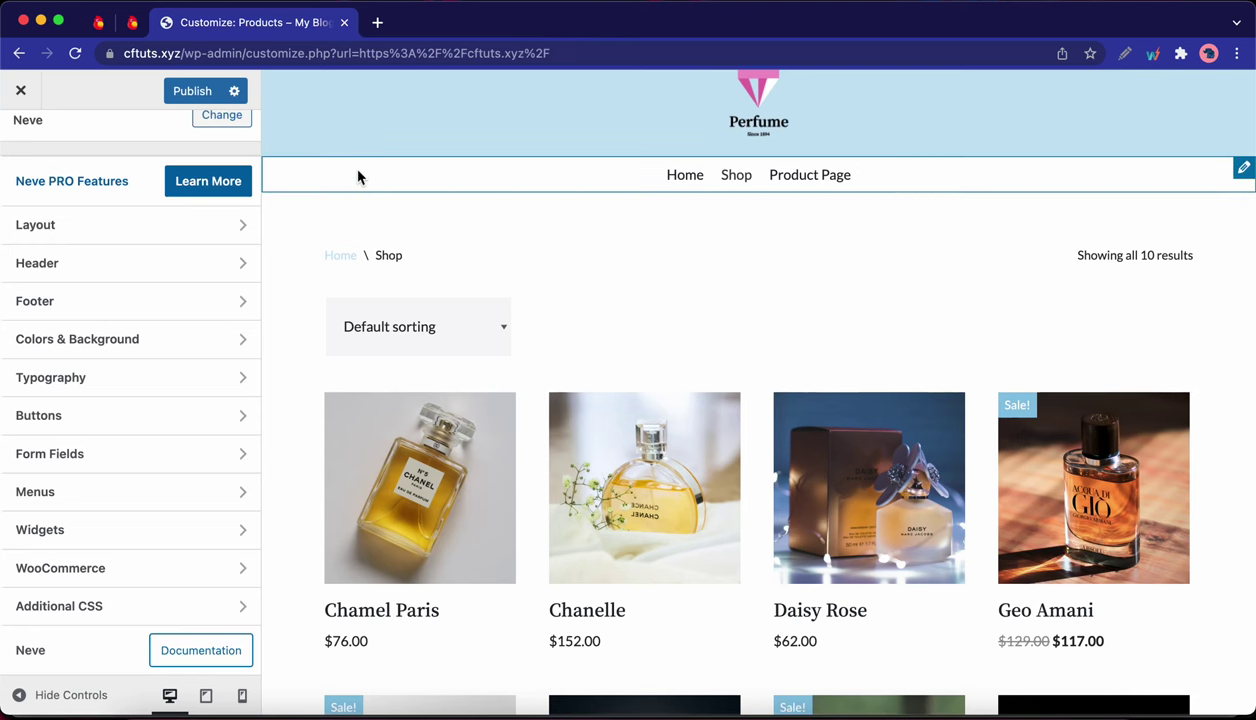
Step: Leave the customizer without publishing and open the site's Home page in the block editor
scroll(390, 216, "up", 1)
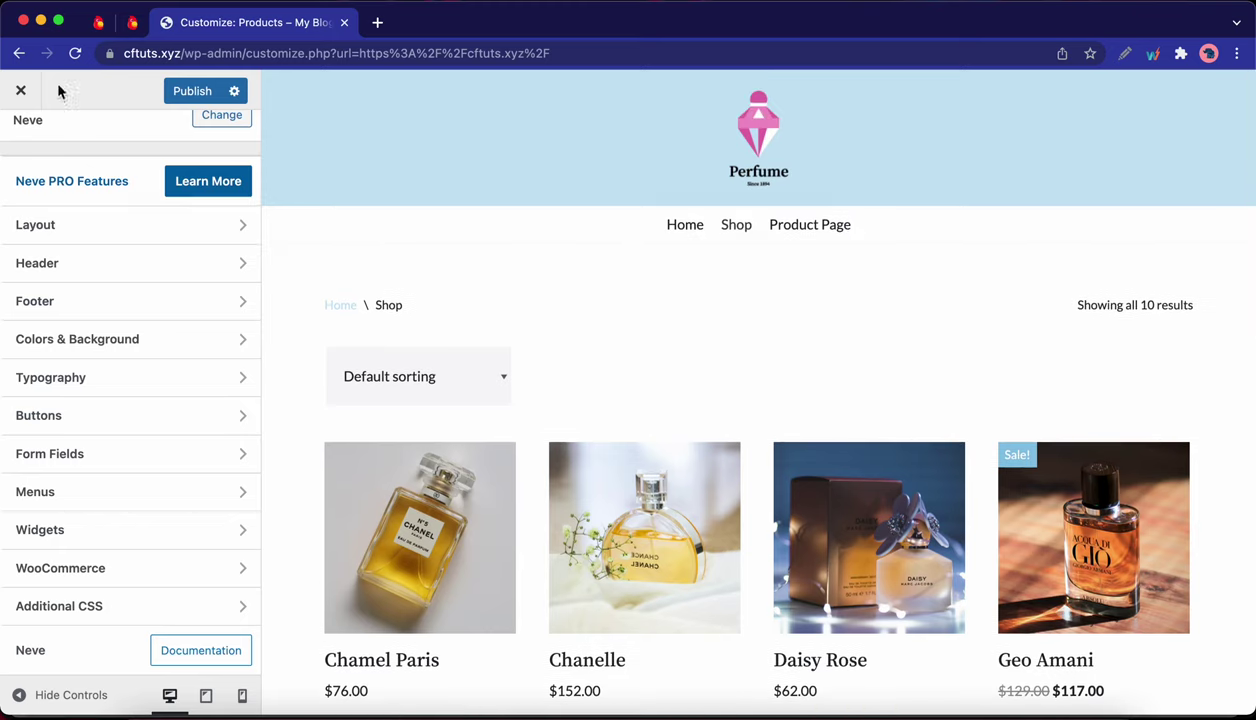
left_click(22, 93)
left_click(795, 171)
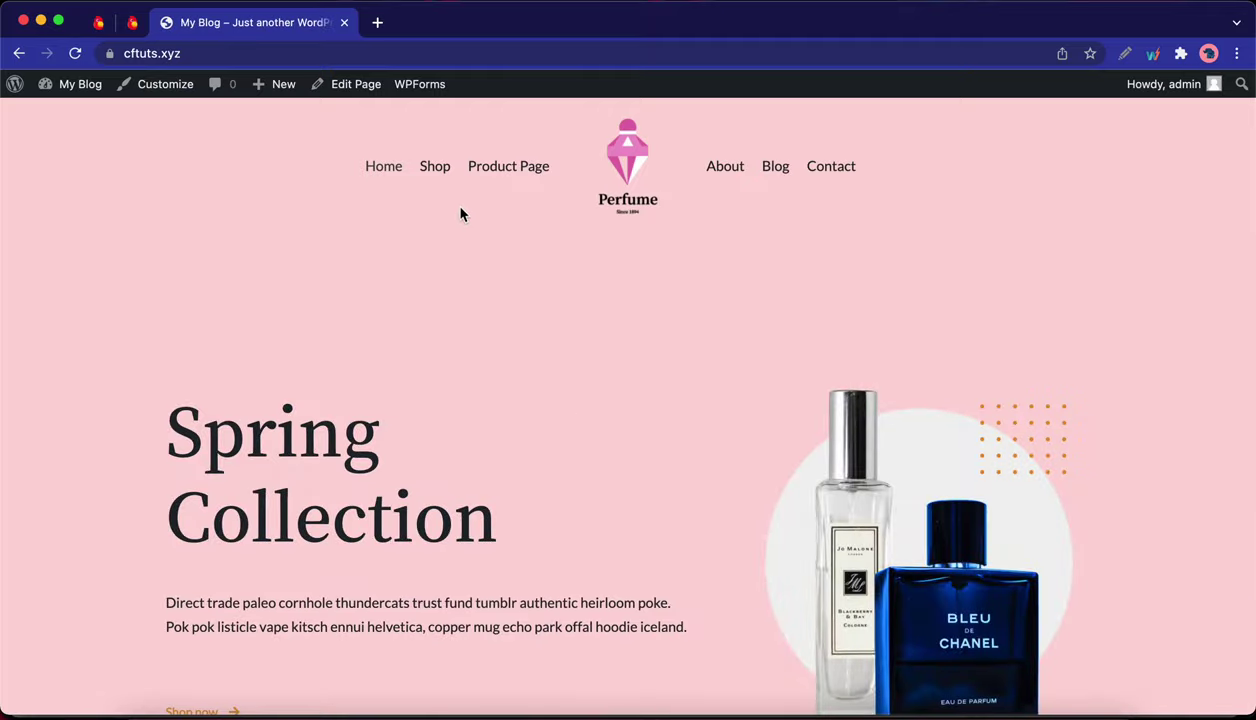
left_click(352, 84)
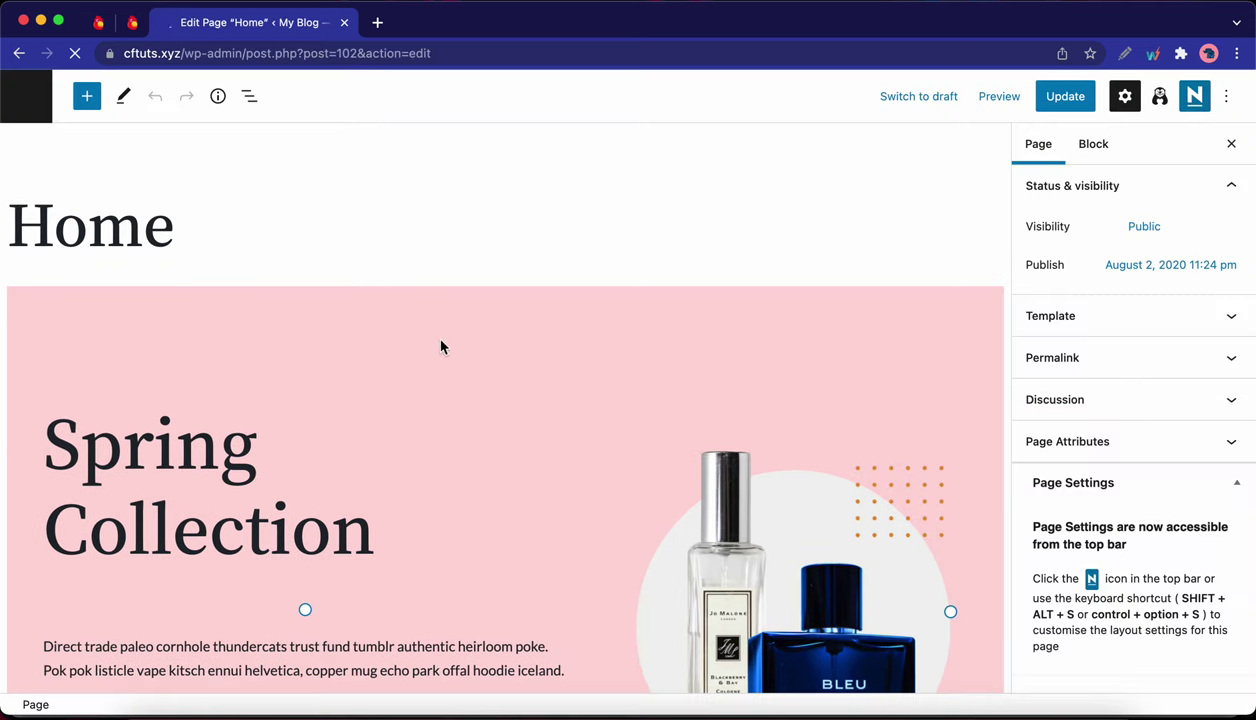
Step: Replace the word Spring with Winter in the Home page's Spring Collection heading
scroll(445, 355, "down", 1)
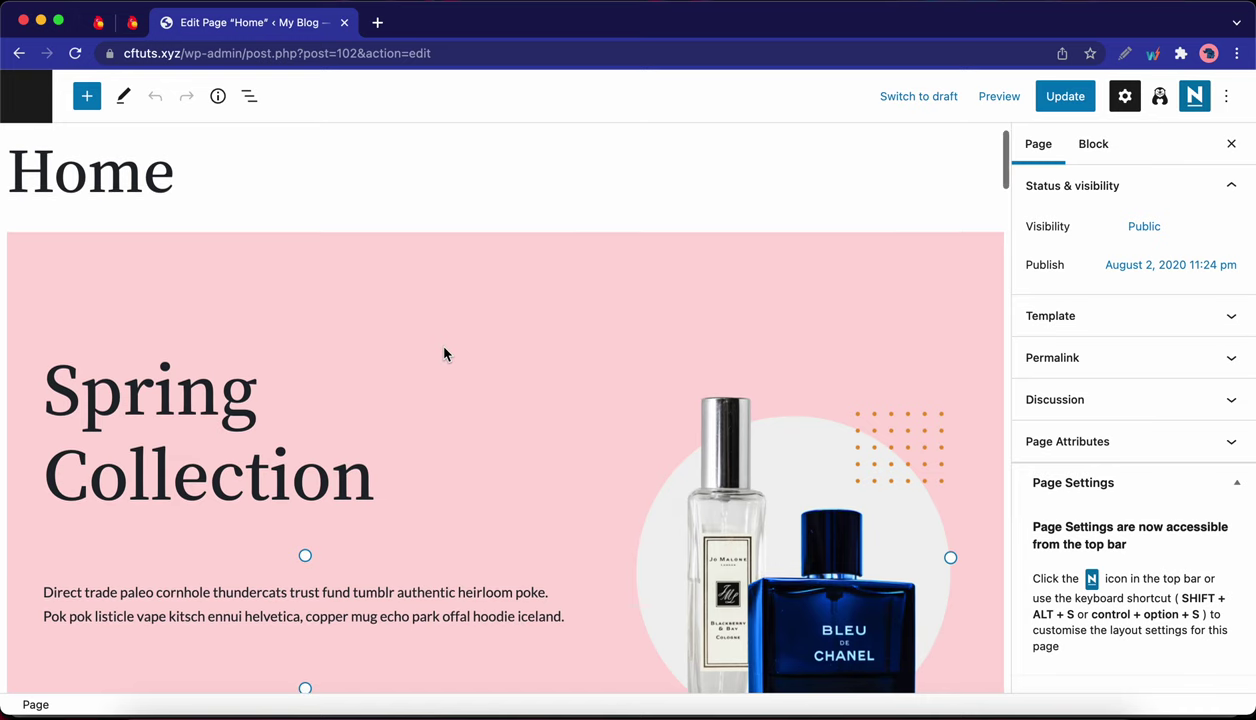
scroll(444, 348, "down", 3)
scroll(444, 347, "down", 1)
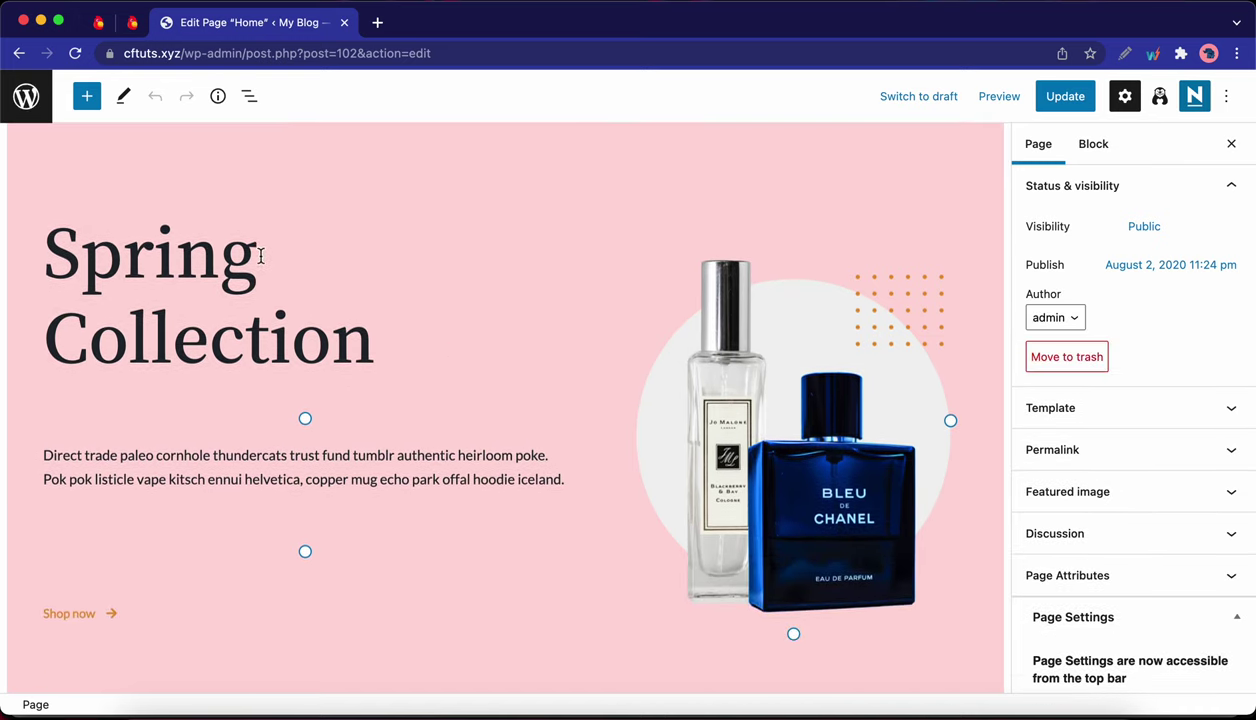
left_click(260, 255)
key("BackSpace")
key("BackSpace")
key("BackSpace")
key("BackSpace")
key("BackSpace")
key("BackSpace")
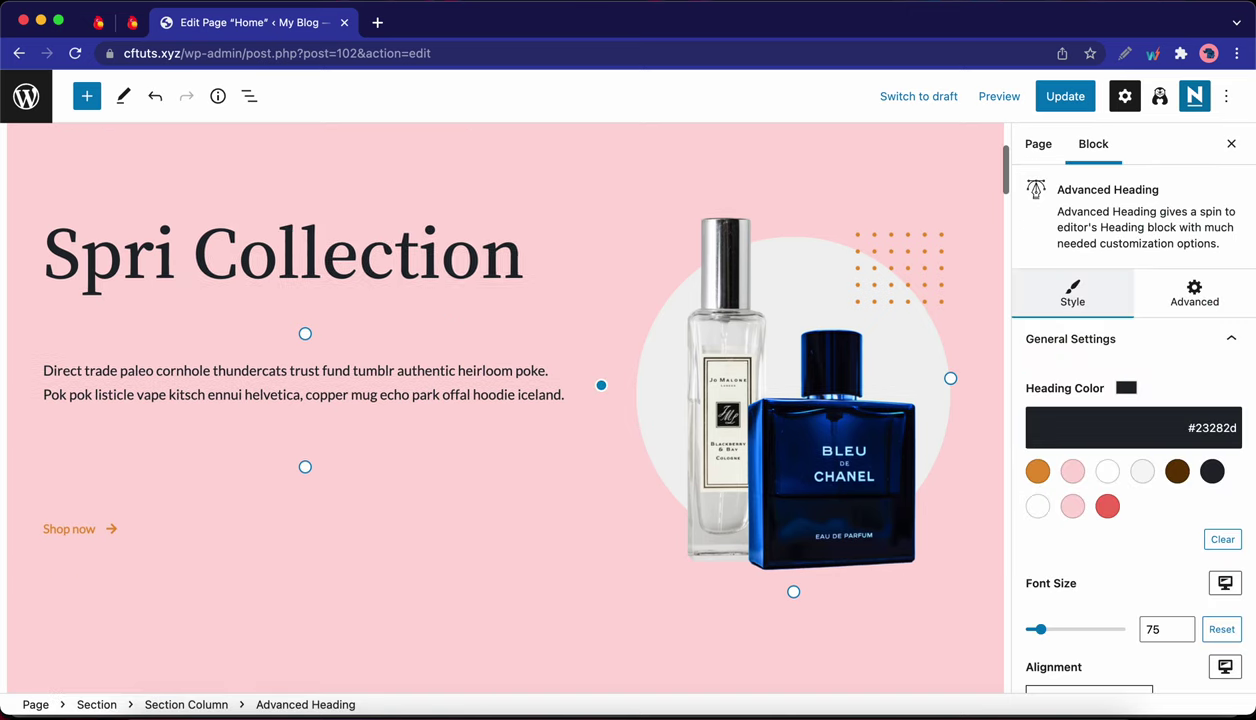
type("Winter")
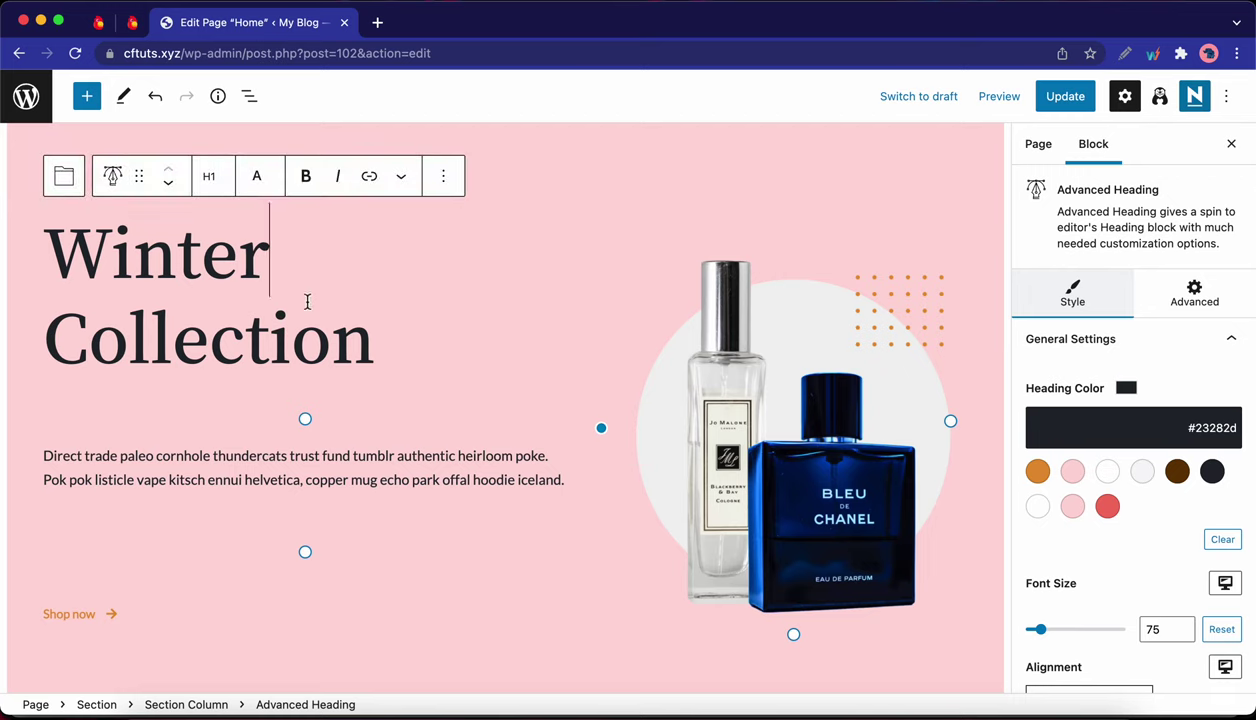
Step: Search the block library for "but" and insert a Buttons block directly below the Winter Collection heading
left_click(212, 350)
scroll(391, 393, "down", 1)
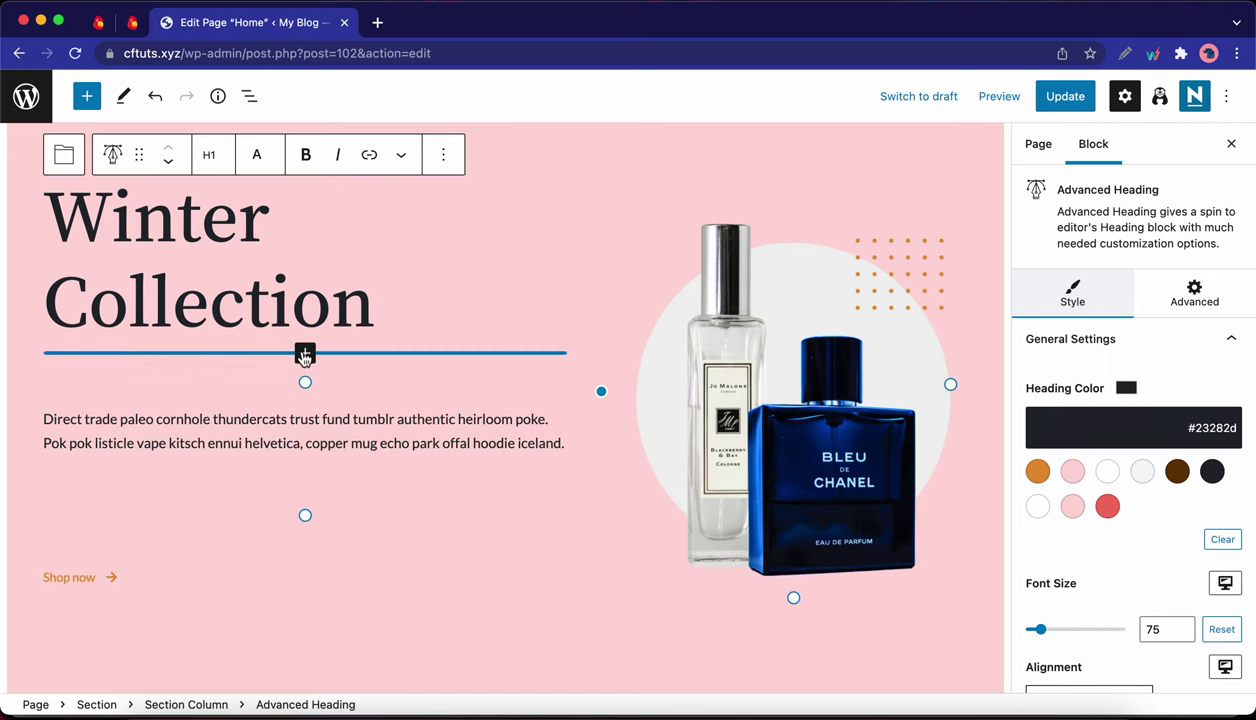
left_click(303, 354)
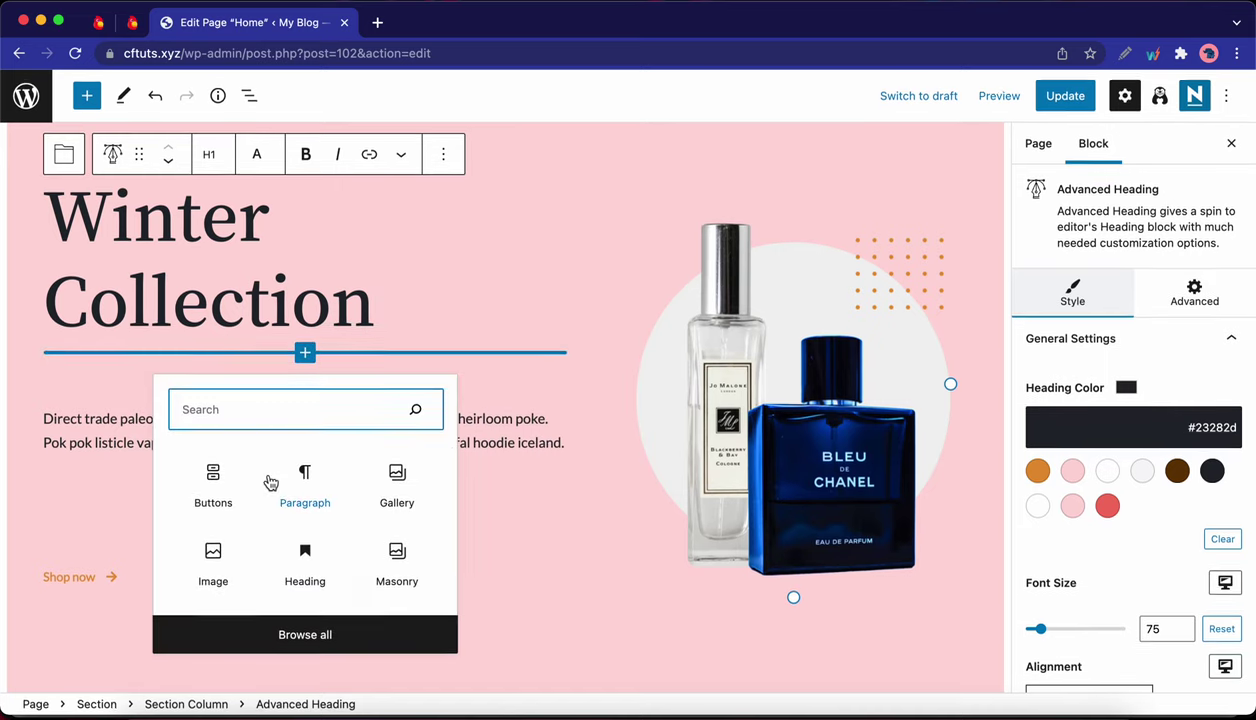
left_click(284, 636)
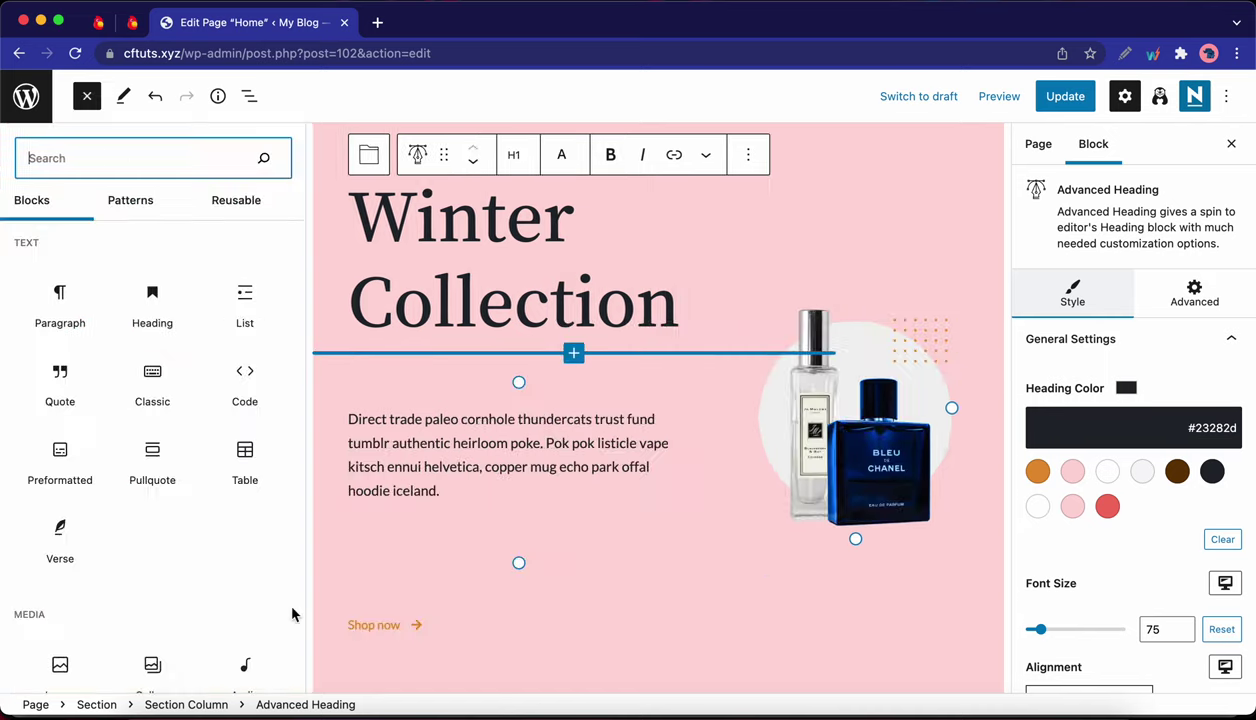
scroll(157, 512, "down", 7)
scroll(155, 506, "down", 5)
scroll(152, 500, "up", 12)
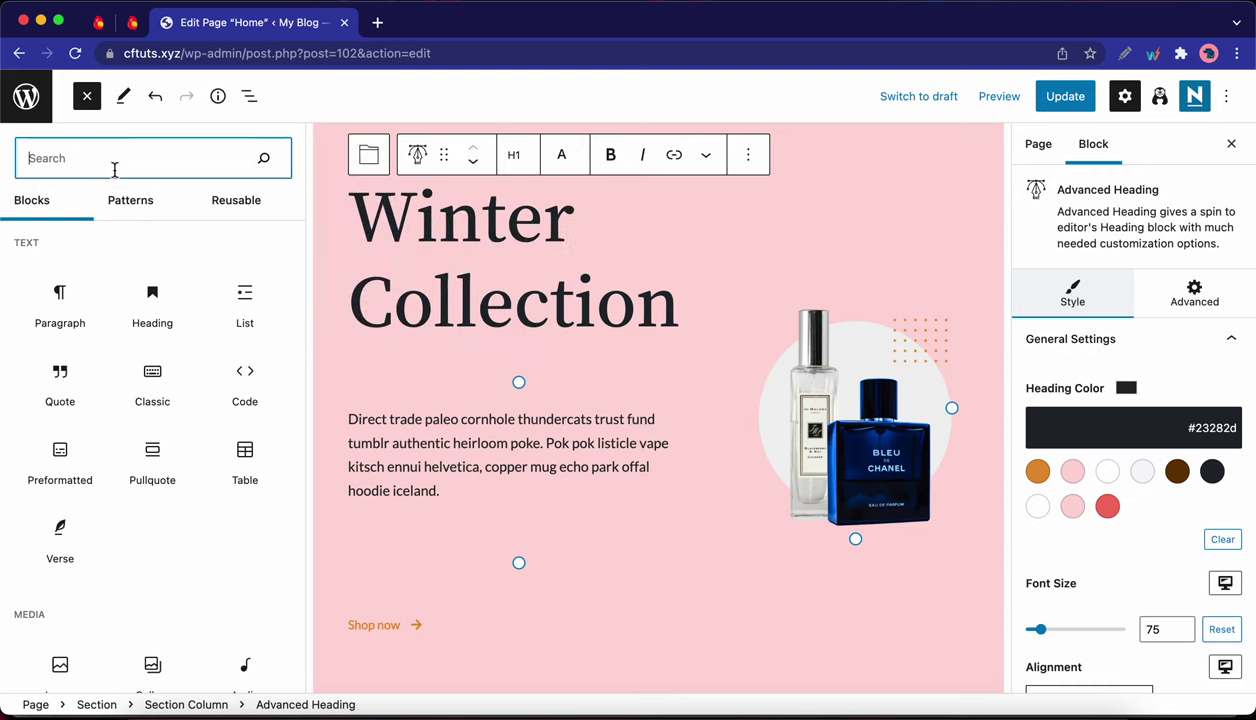
type("but")
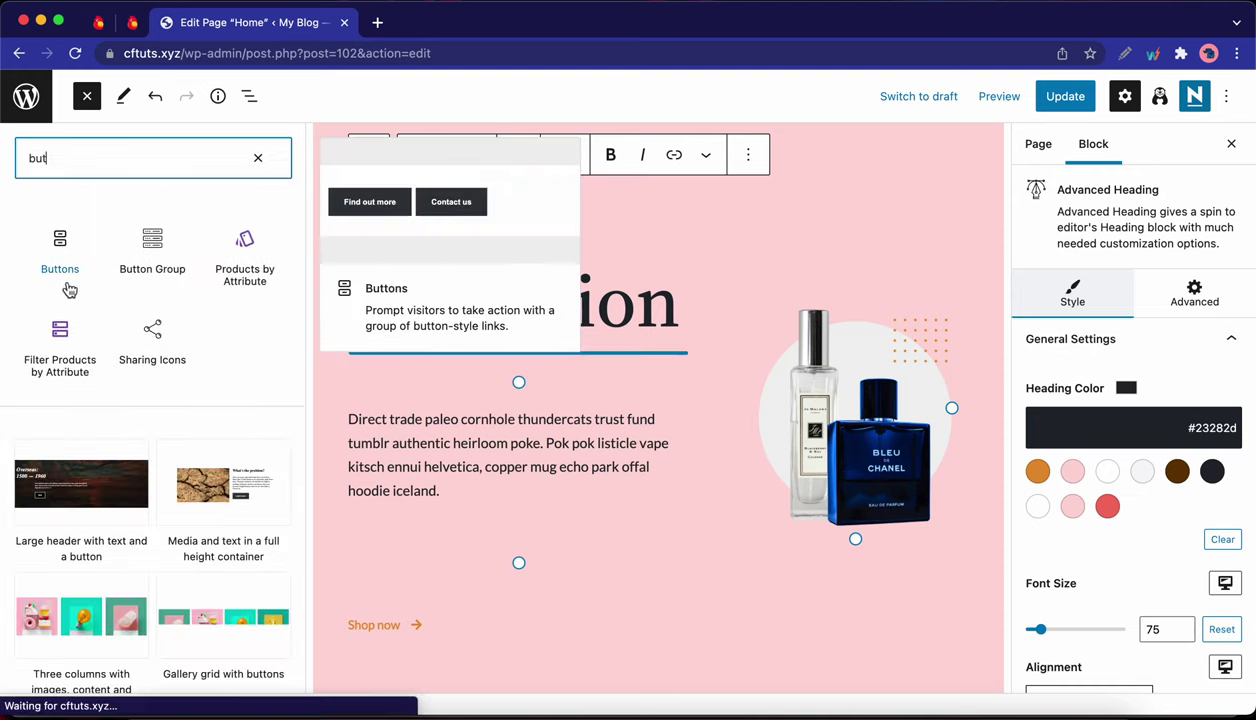
left_click(58, 250)
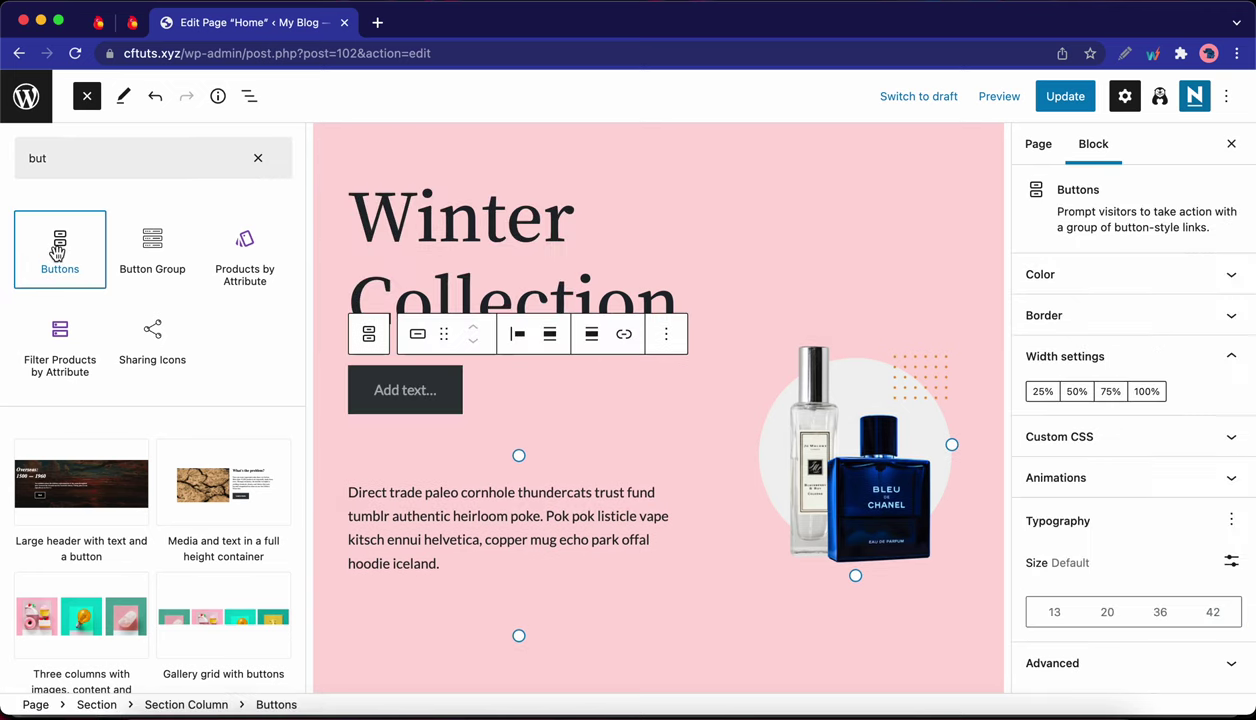
Step: Label the new button "Buy Now" and preview the Primary style on it before restoring the Default style
left_click(420, 400)
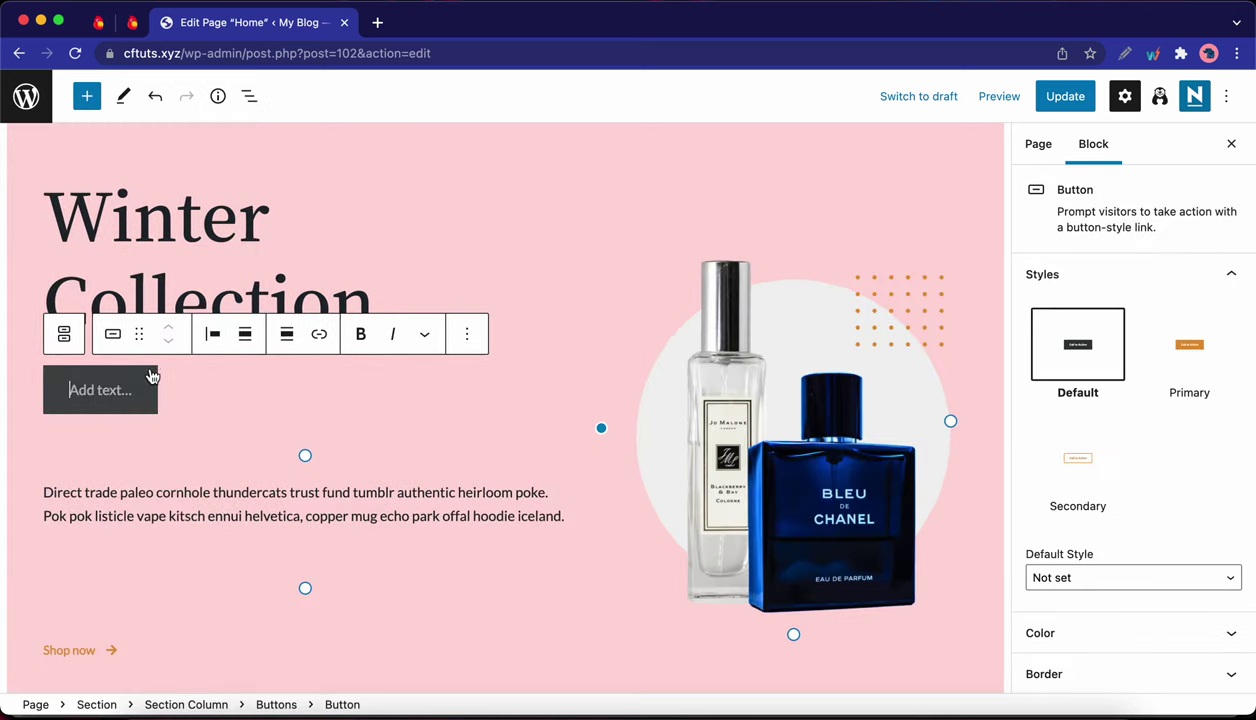
type("Buy Now")
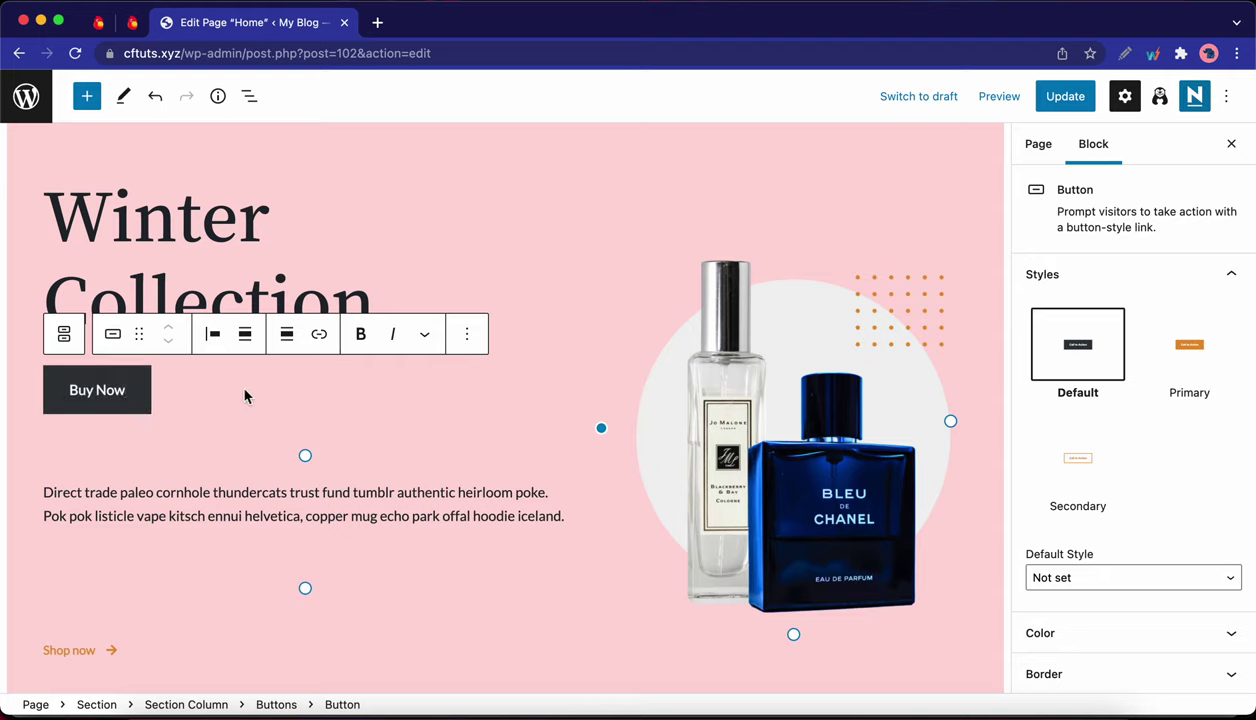
left_click(1199, 355)
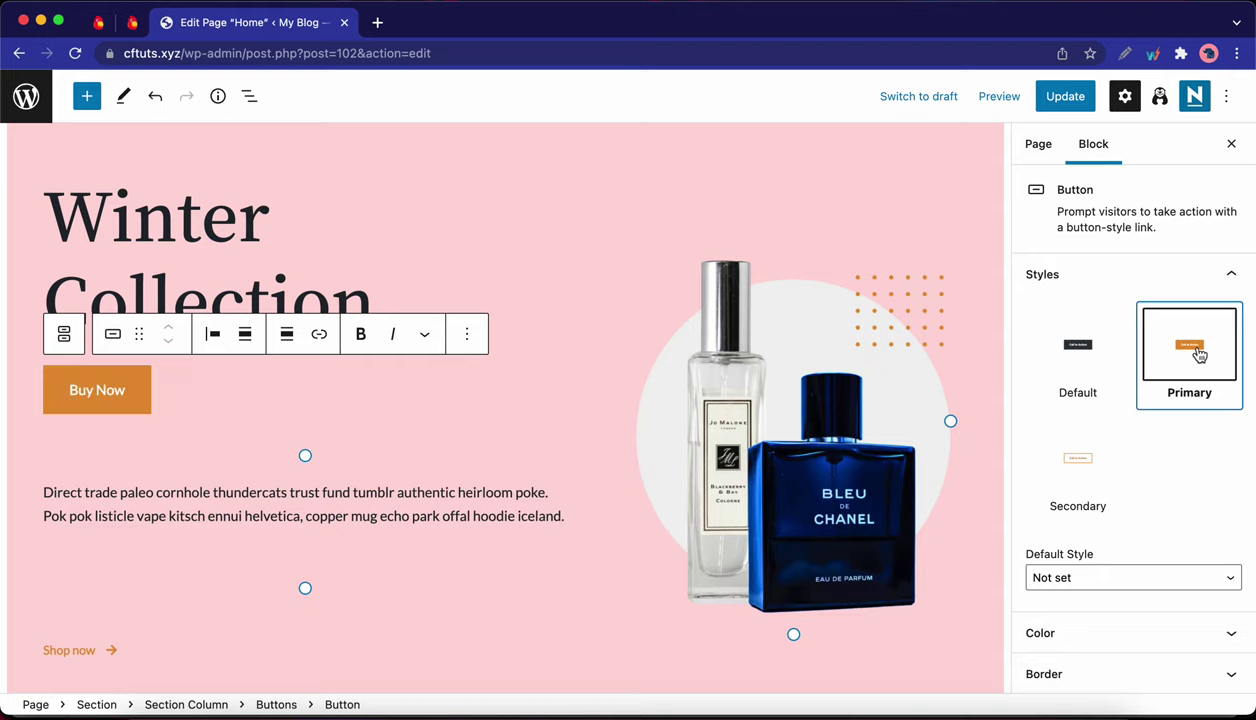
left_click(1080, 350)
Step: Search the block library for "neve" and insert the "Light header with left-aligned content" pattern below the hero section
scroll(397, 462, "down", 1)
scroll(396, 463, "down", 3)
left_click(443, 587)
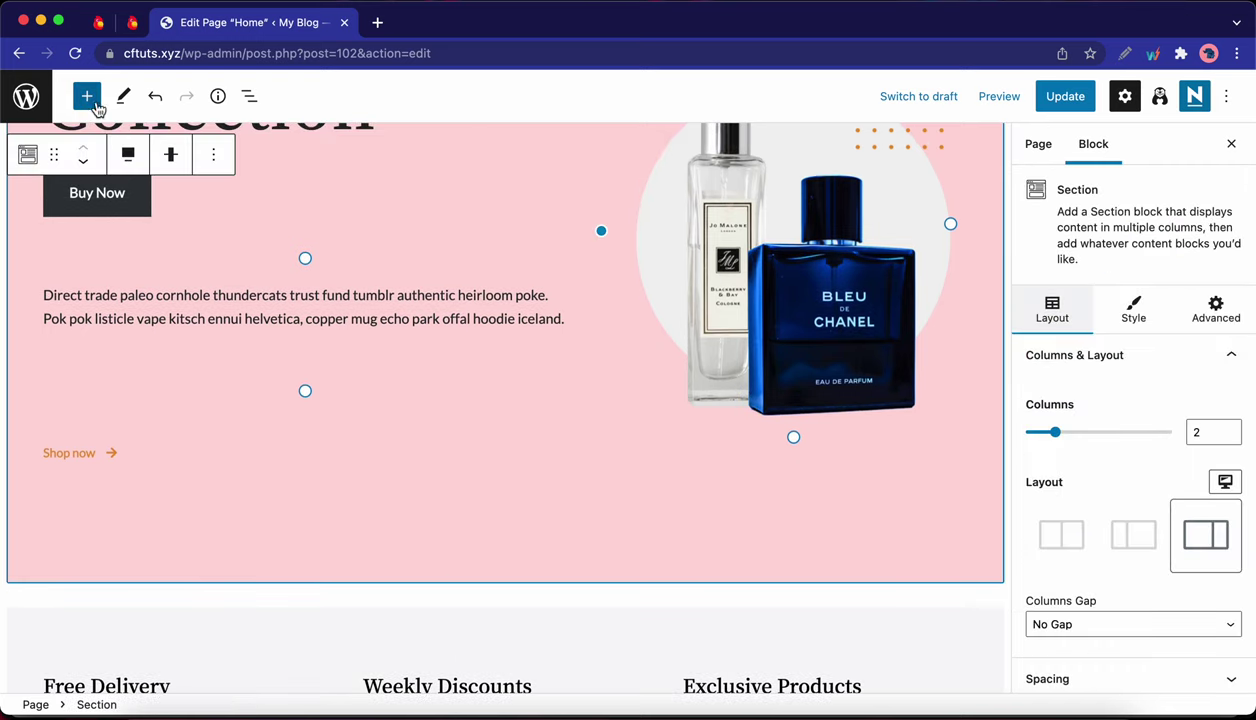
left_click(96, 104)
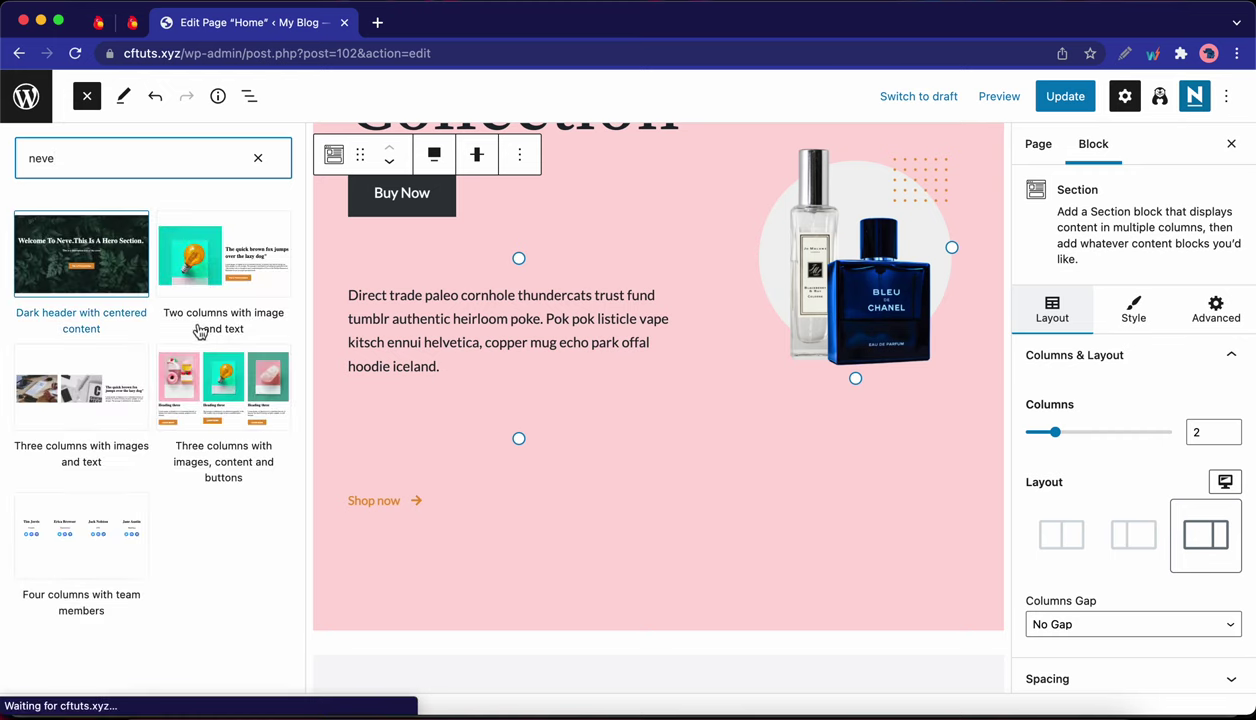
scroll(154, 400, "down", 1)
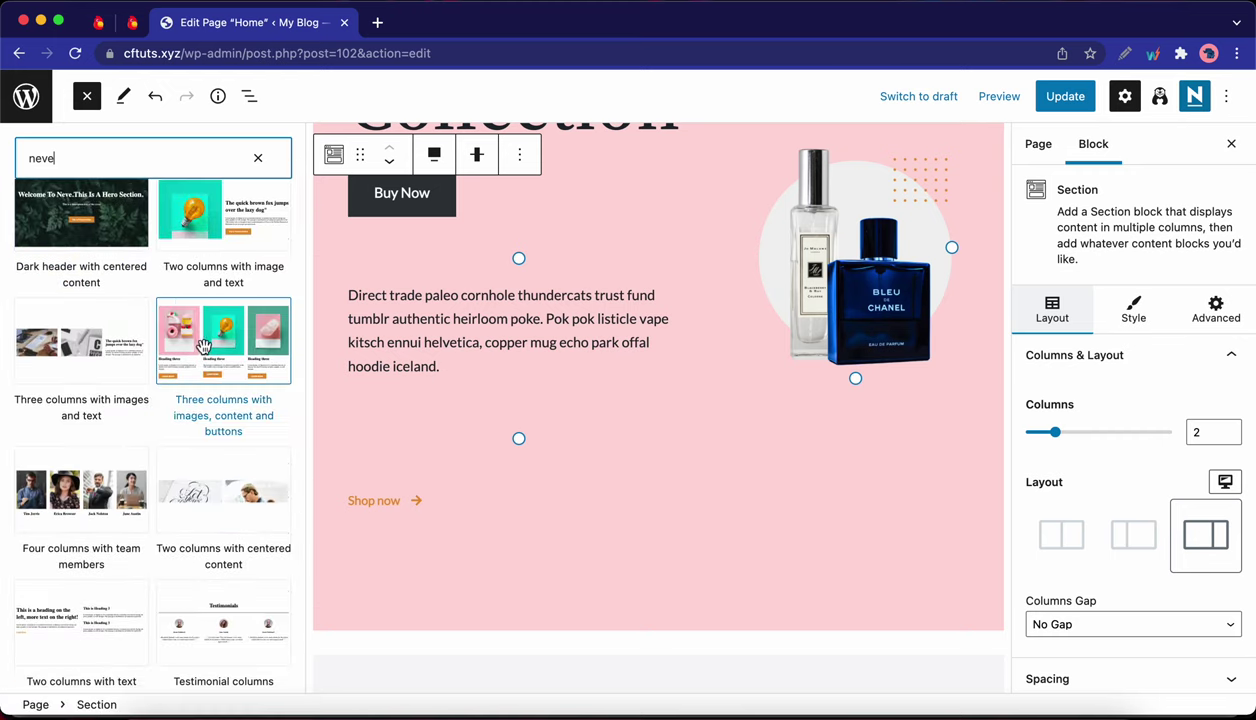
scroll(204, 346, "down", 6)
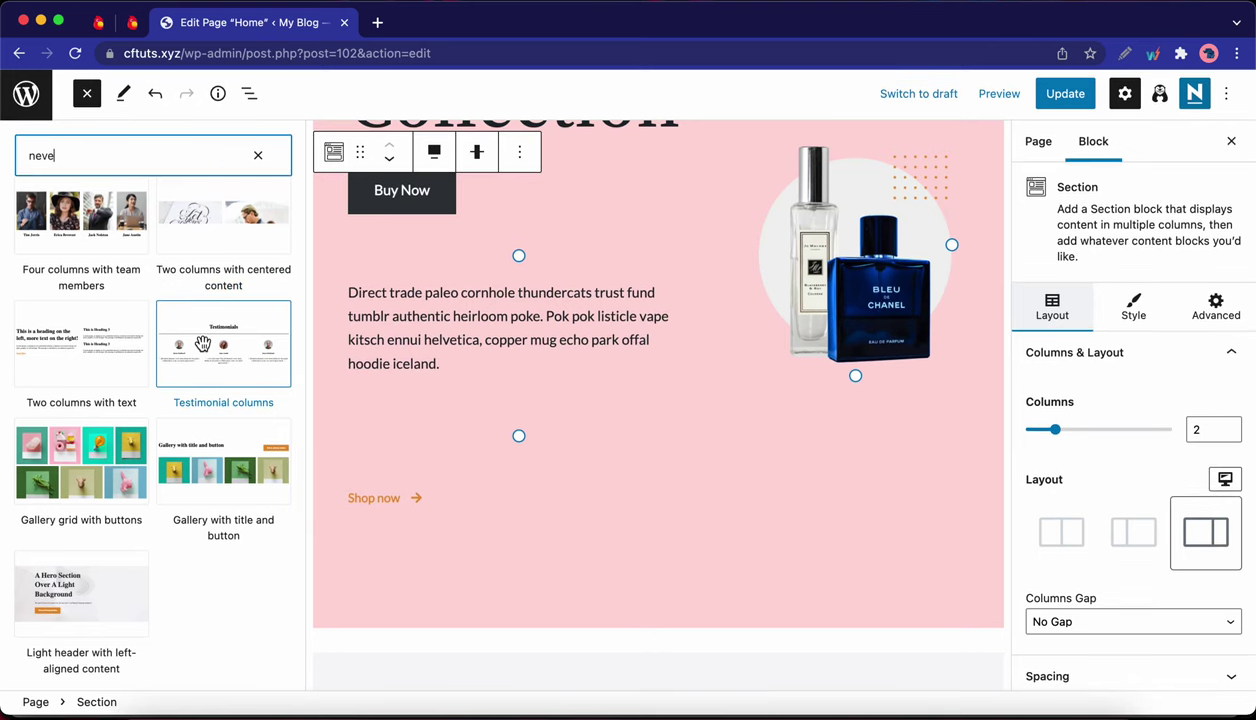
left_click(104, 610)
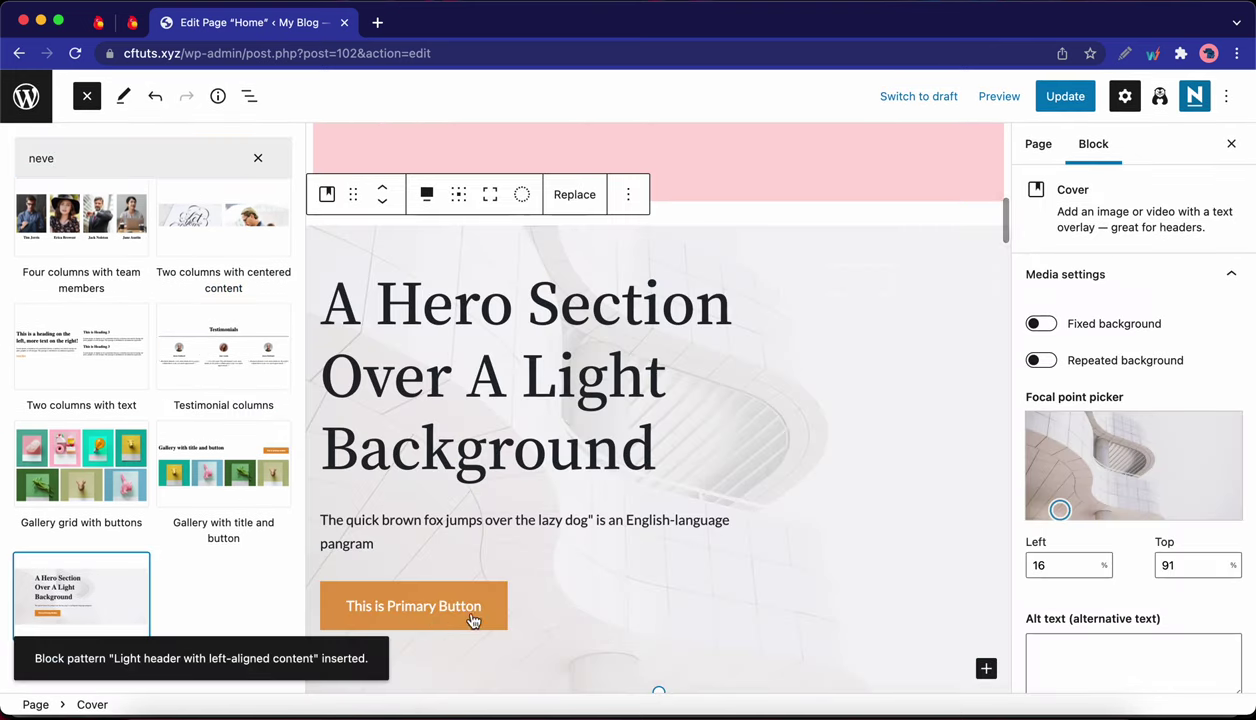
Step: Remove the inserted light header Cover block from the Home page
left_click(745, 180)
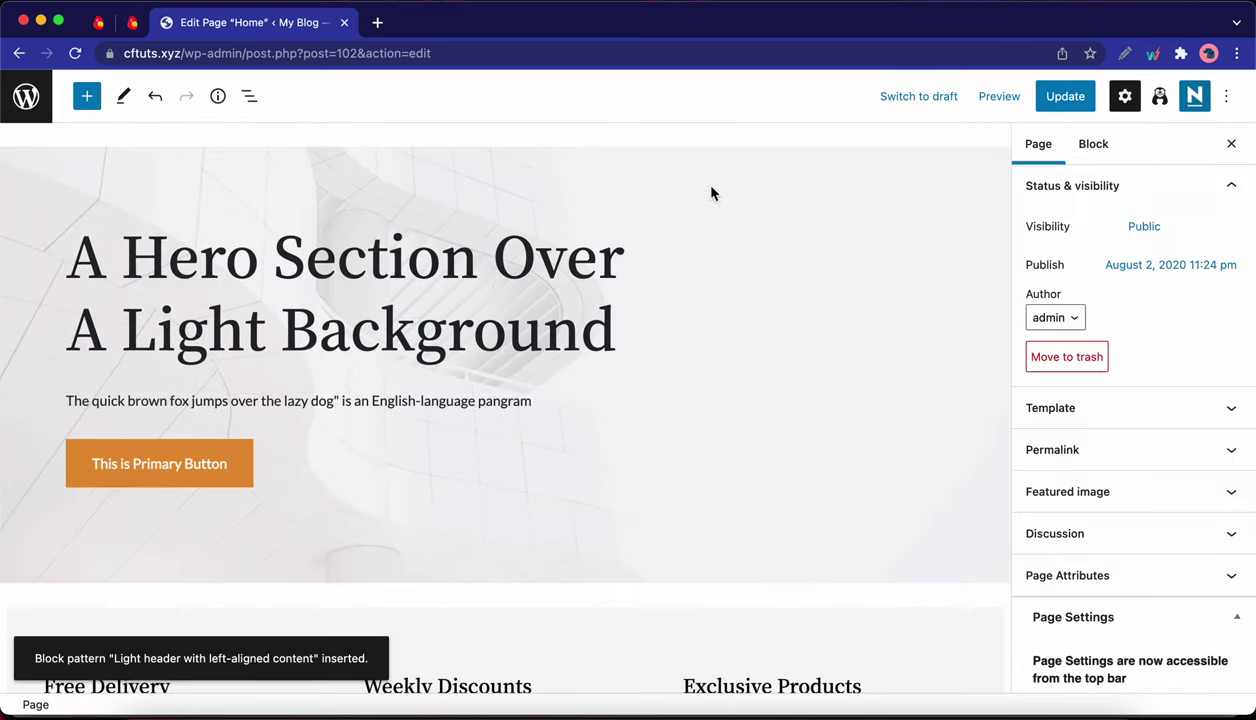
scroll(484, 388, "down", 3)
scroll(482, 381, "up", 5)
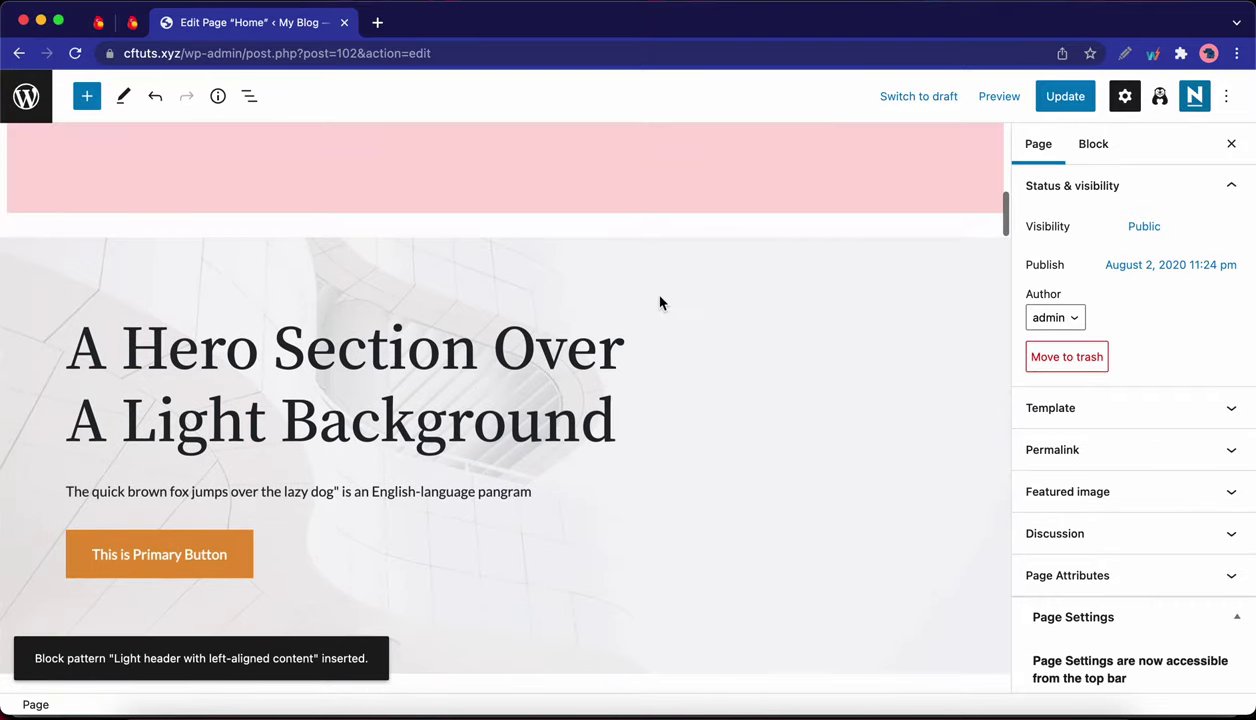
left_click(660, 302)
left_click(322, 206)
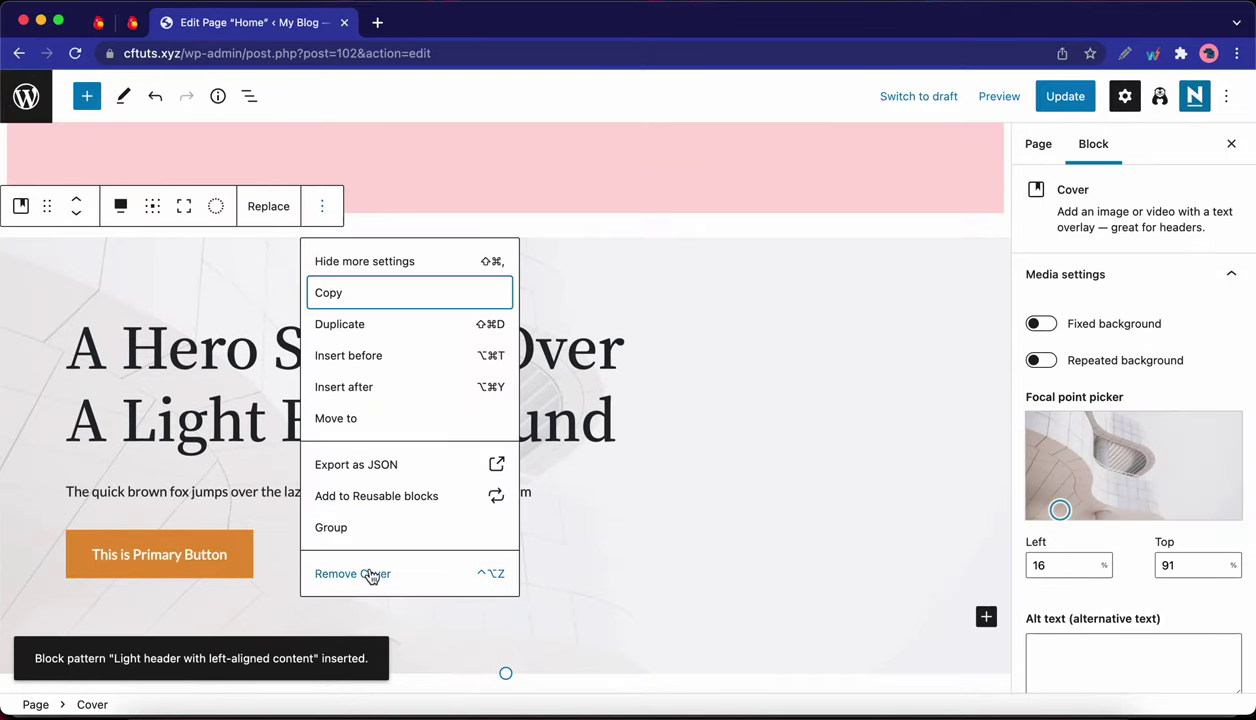
left_click(360, 574)
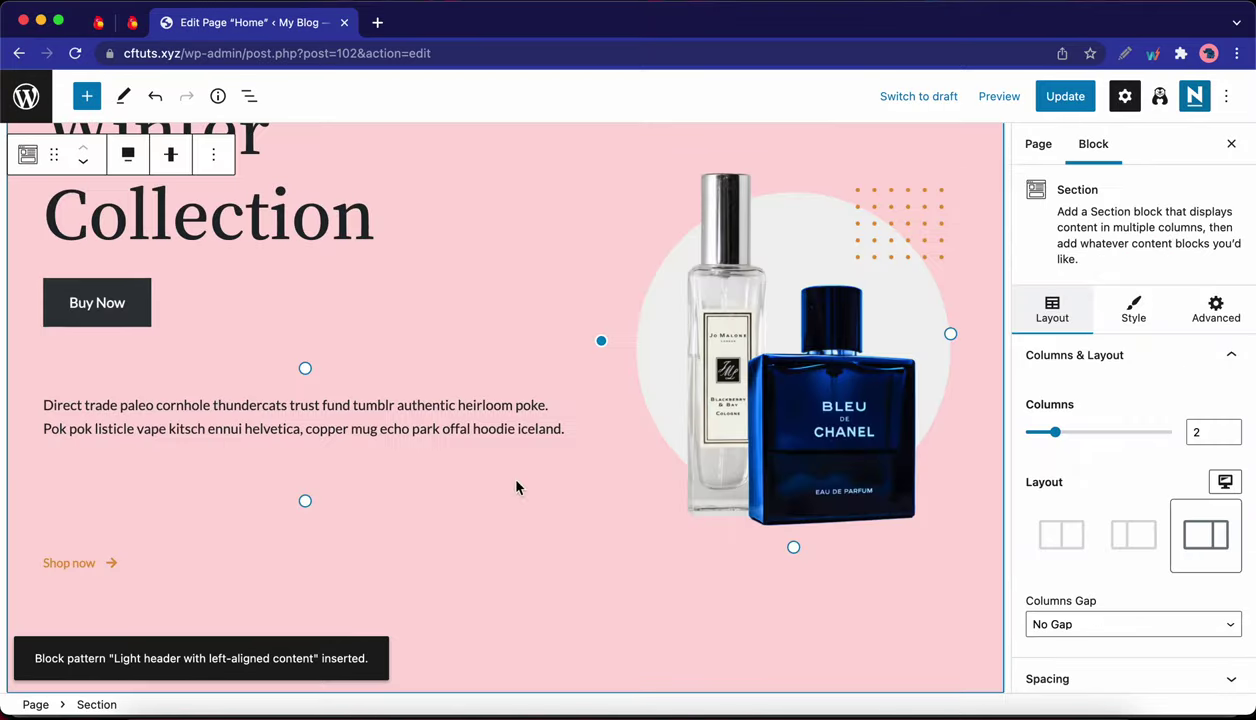
Step: Update the Home page and view its hero section on the live site
scroll(516, 482, "up", 2)
scroll(516, 482, "up", 3)
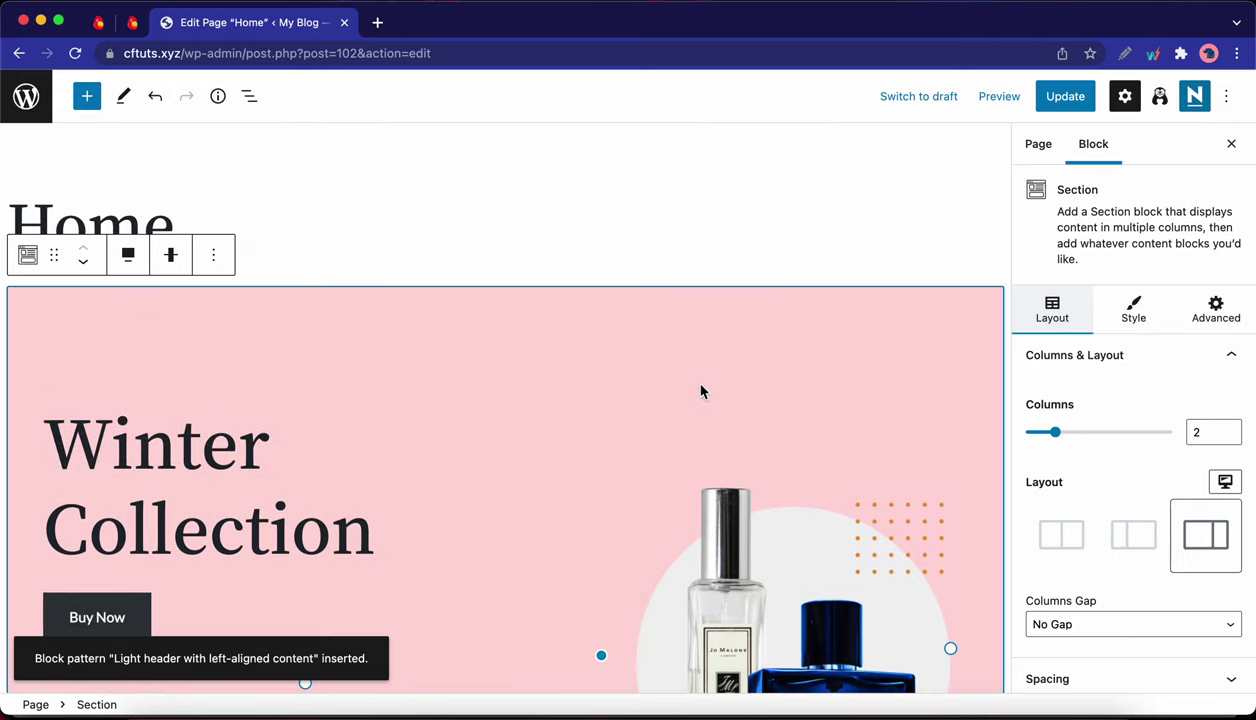
left_click(1070, 110)
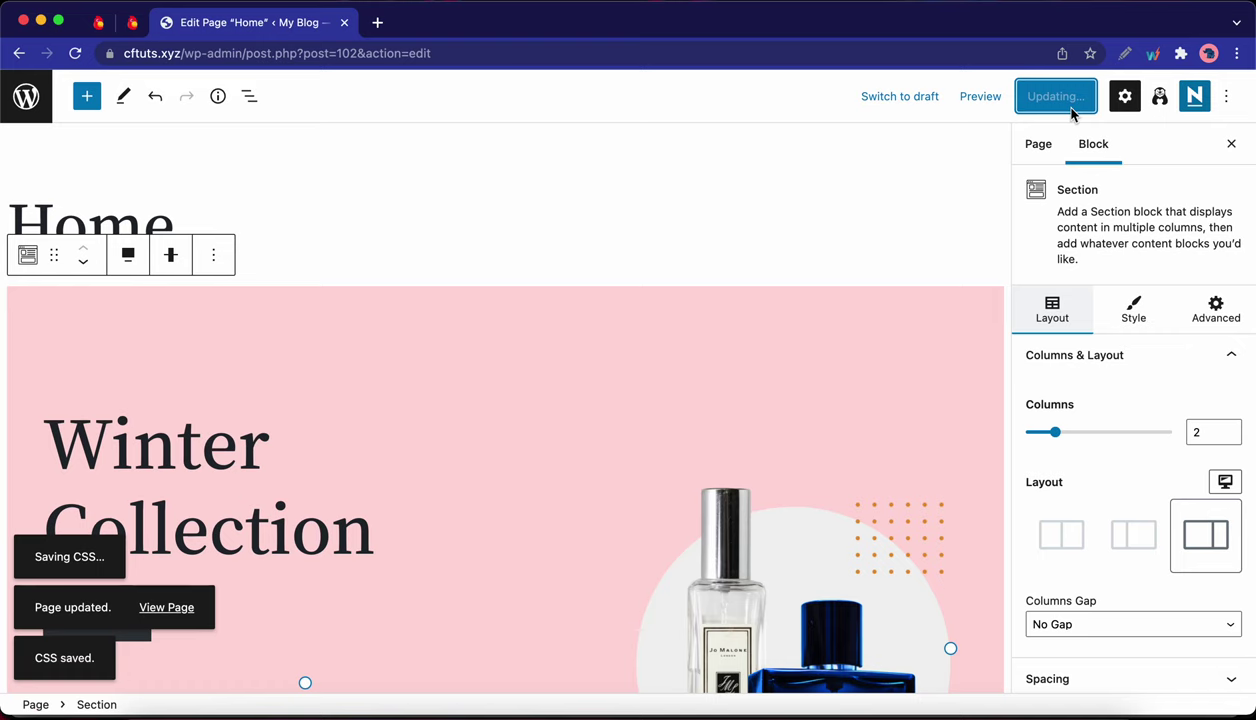
left_click(170, 608)
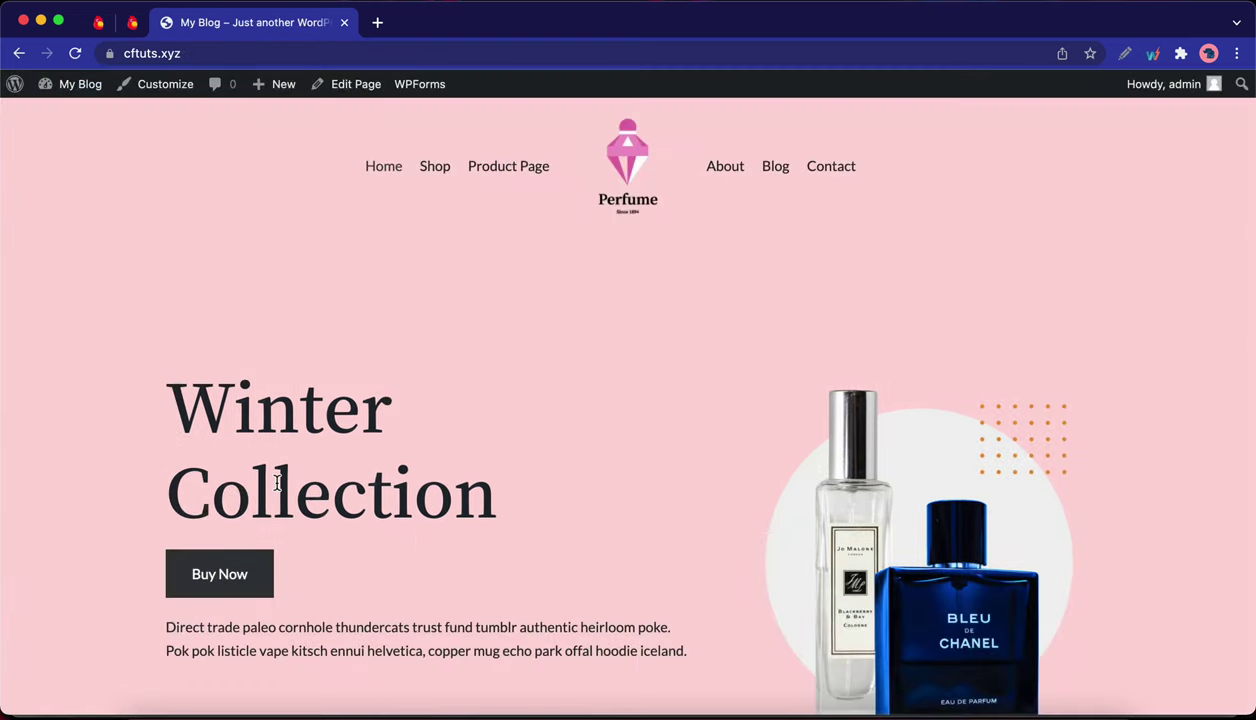
scroll(277, 483, "down", 2)
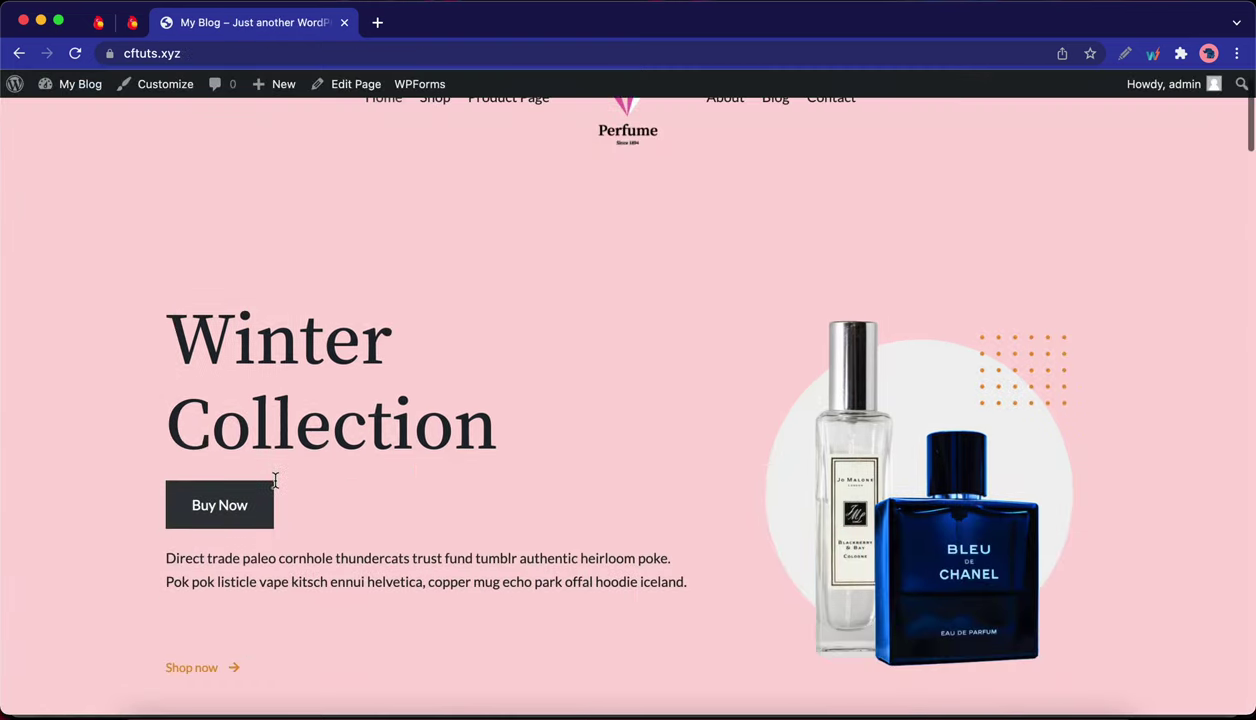
scroll(275, 481, "up", 2)
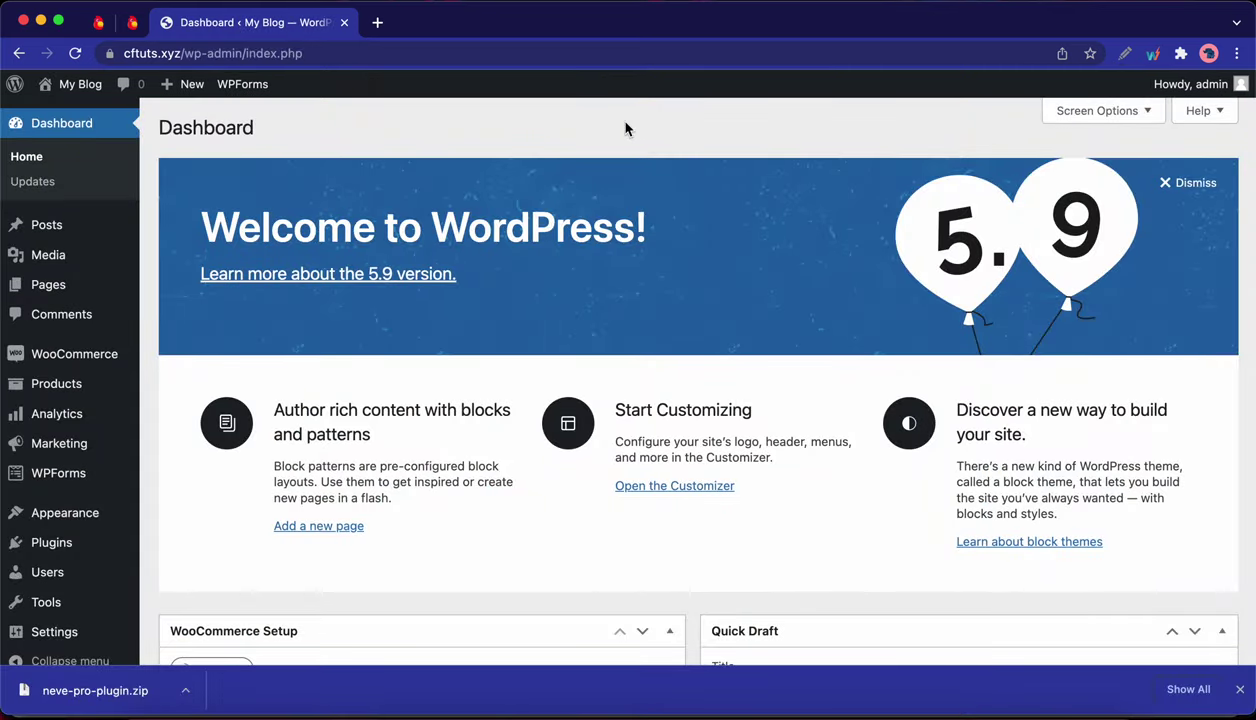
Step: Upload and install neve-pro-plugin.zip as a new plugin, and activate it
mouse_move(148, 541)
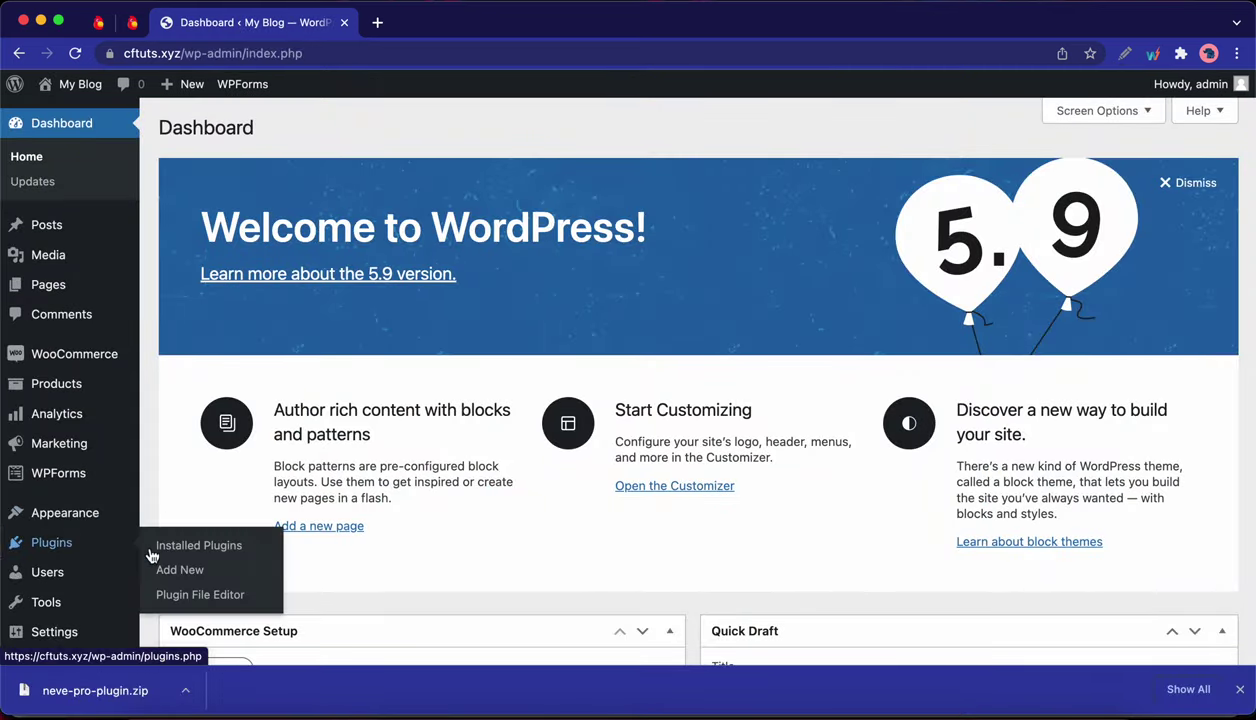
left_click(172, 571)
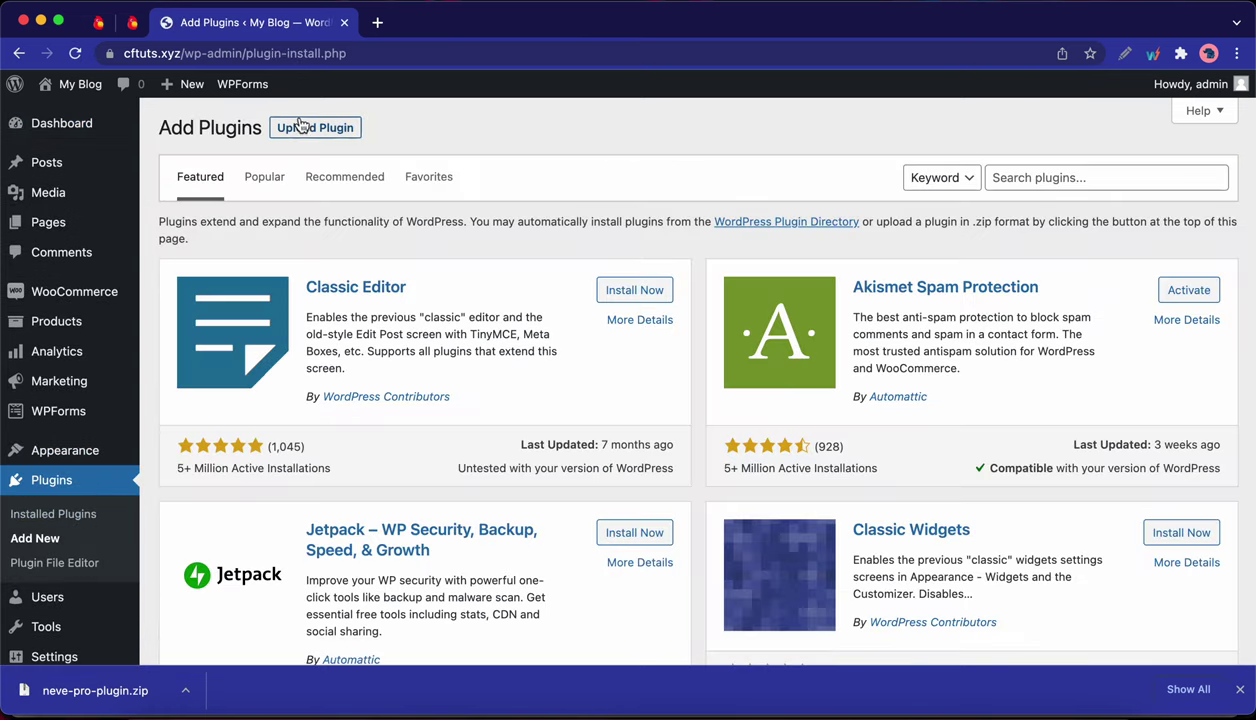
left_click(299, 122)
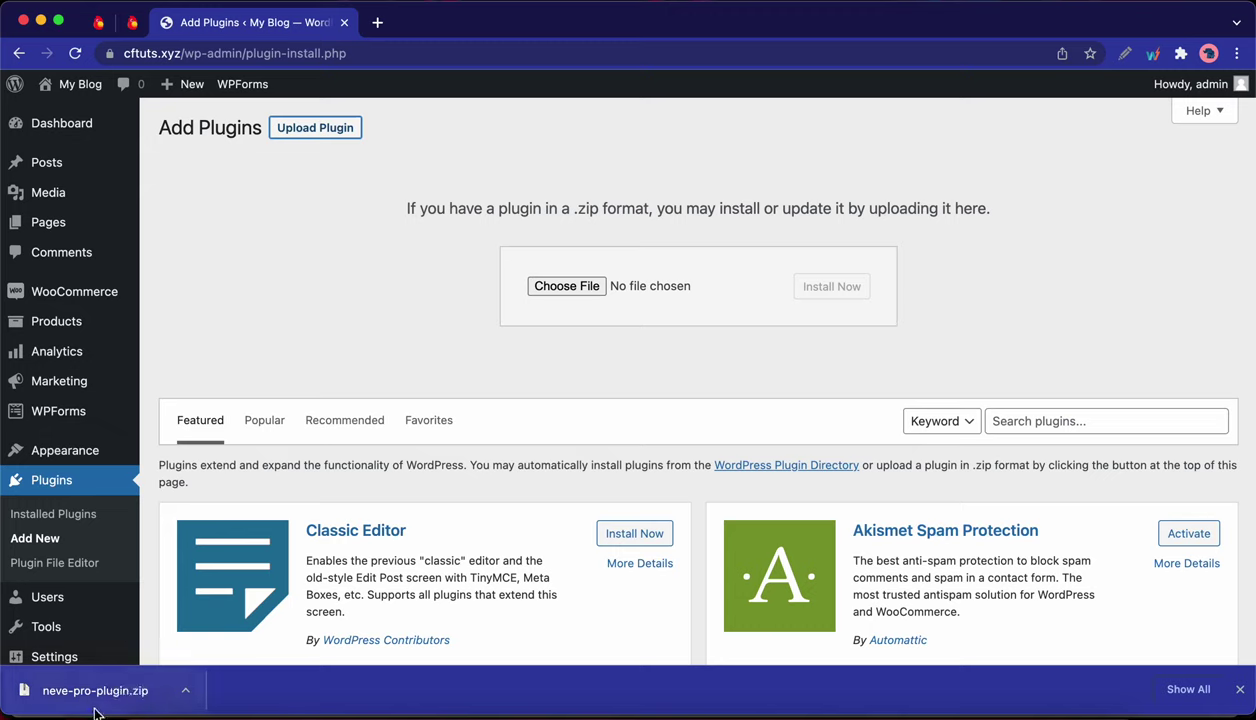
left_click_drag(96, 698, 583, 300)
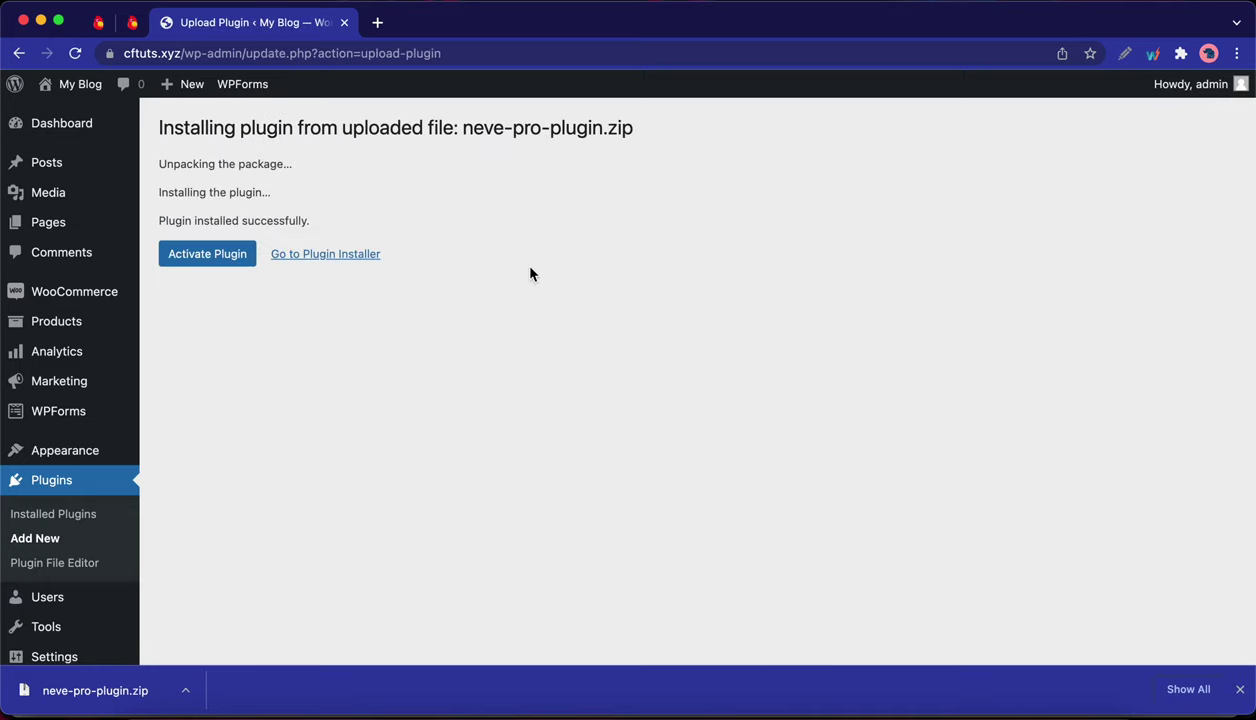
left_click(190, 268)
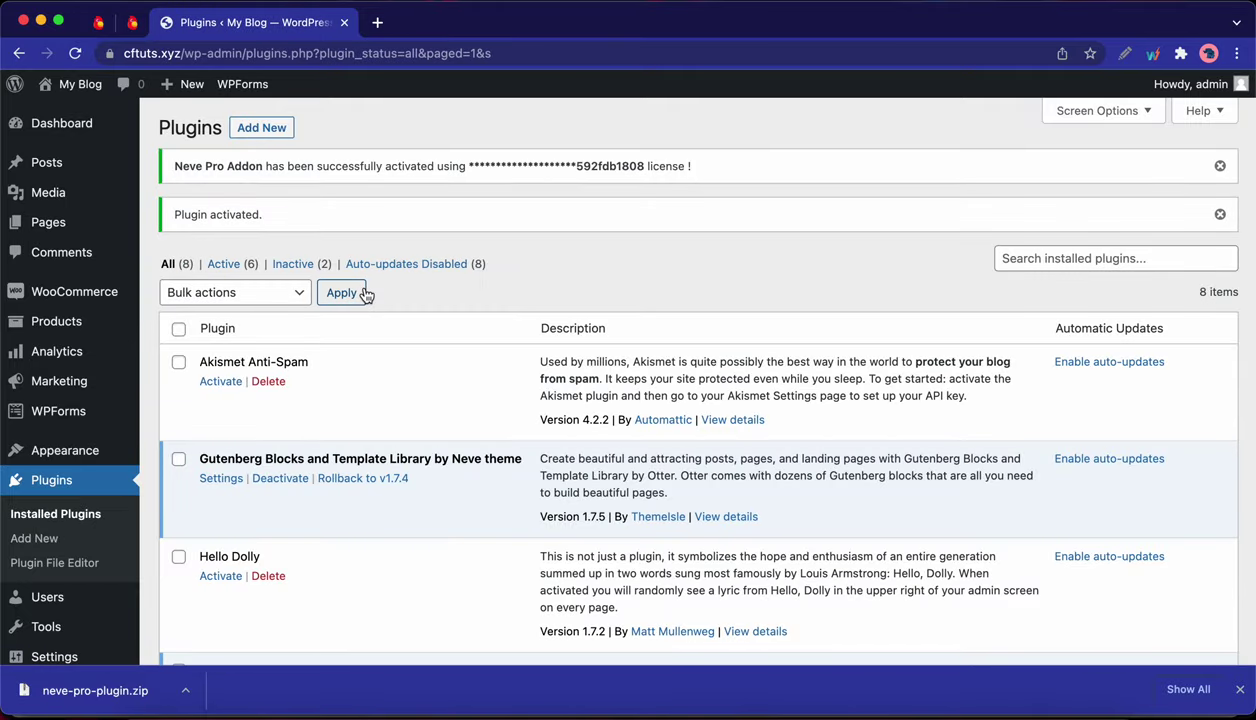
scroll(366, 292, "down", 5)
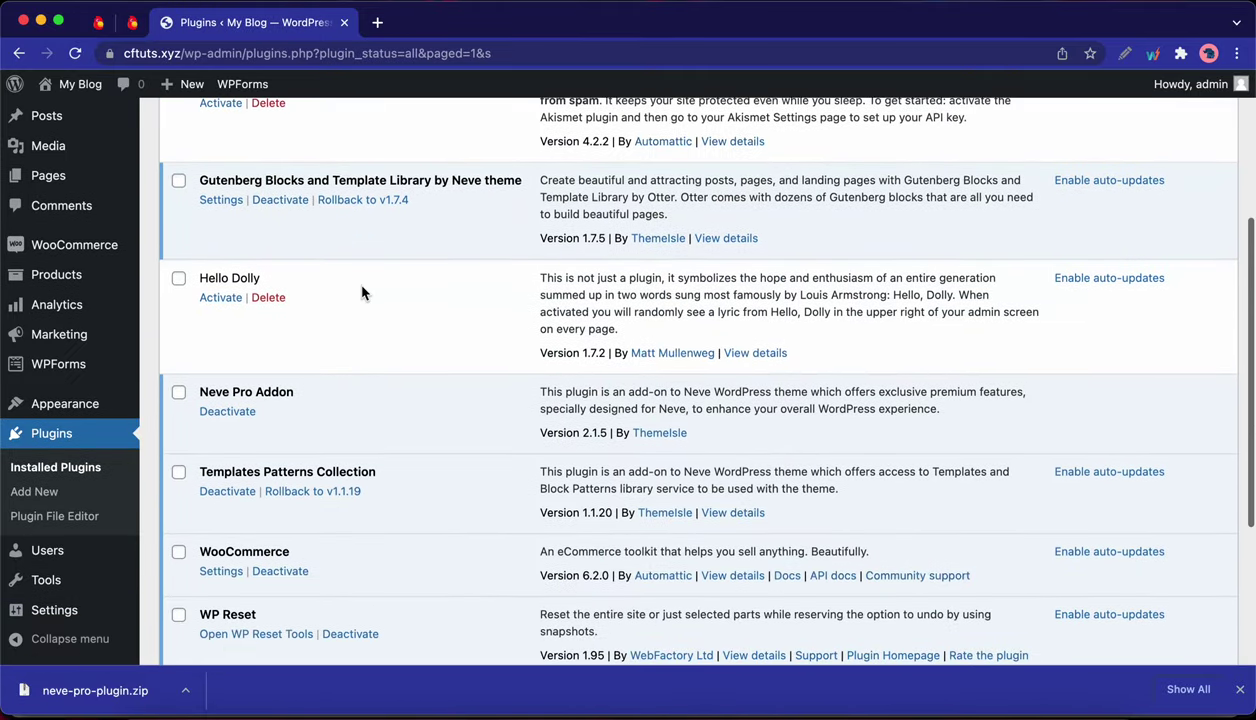
scroll(362, 292, "up", 3)
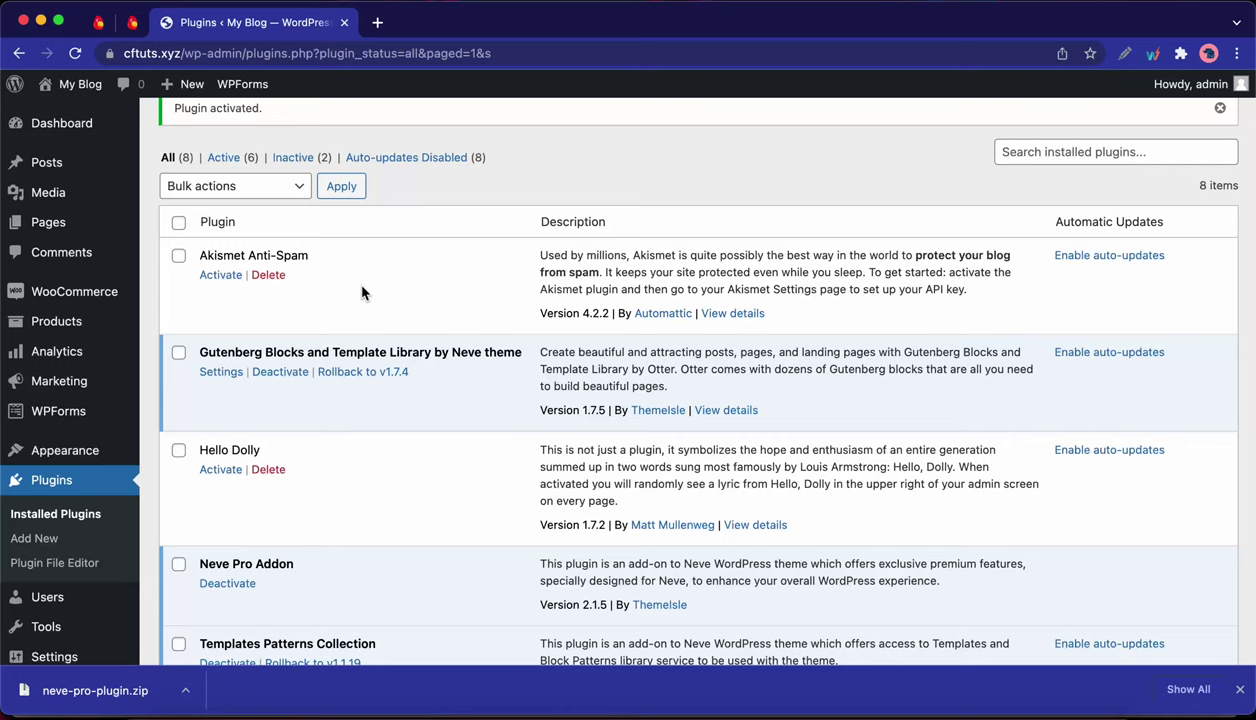
Step: Open the Neve Pro section of Neve Options and review the available modules and their extra features
mouse_move(76, 462)
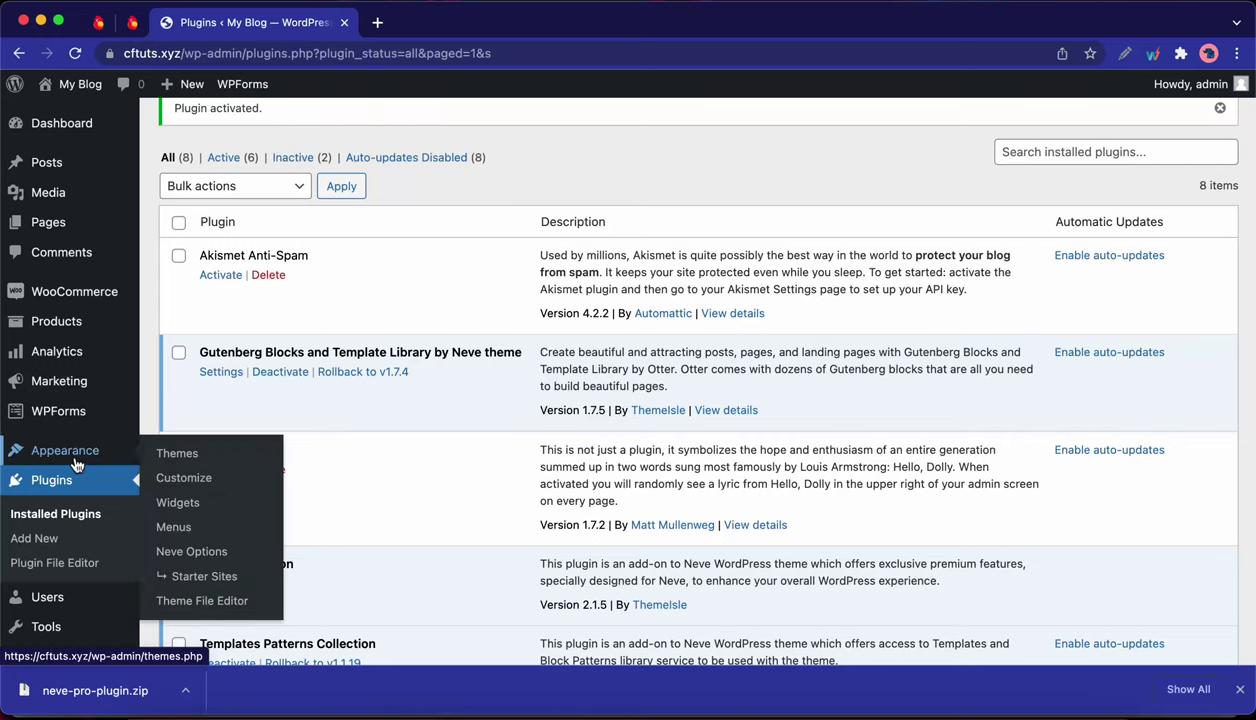
left_click(210, 551)
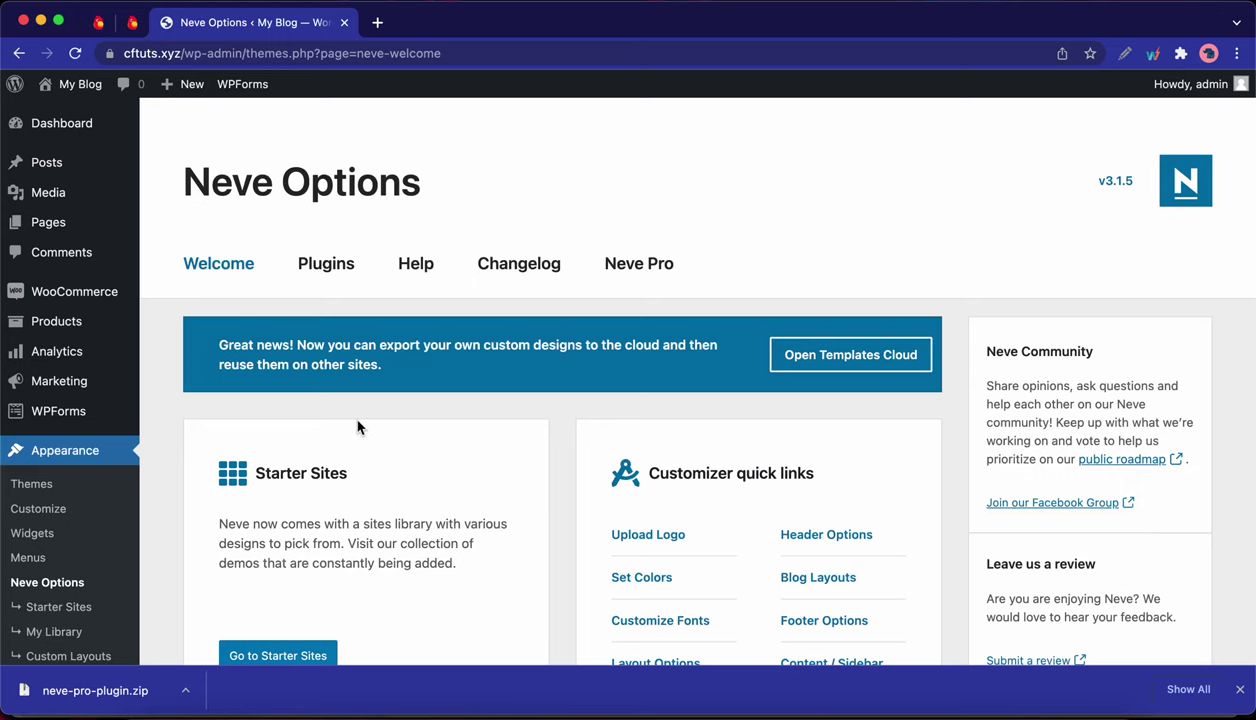
left_click(613, 272)
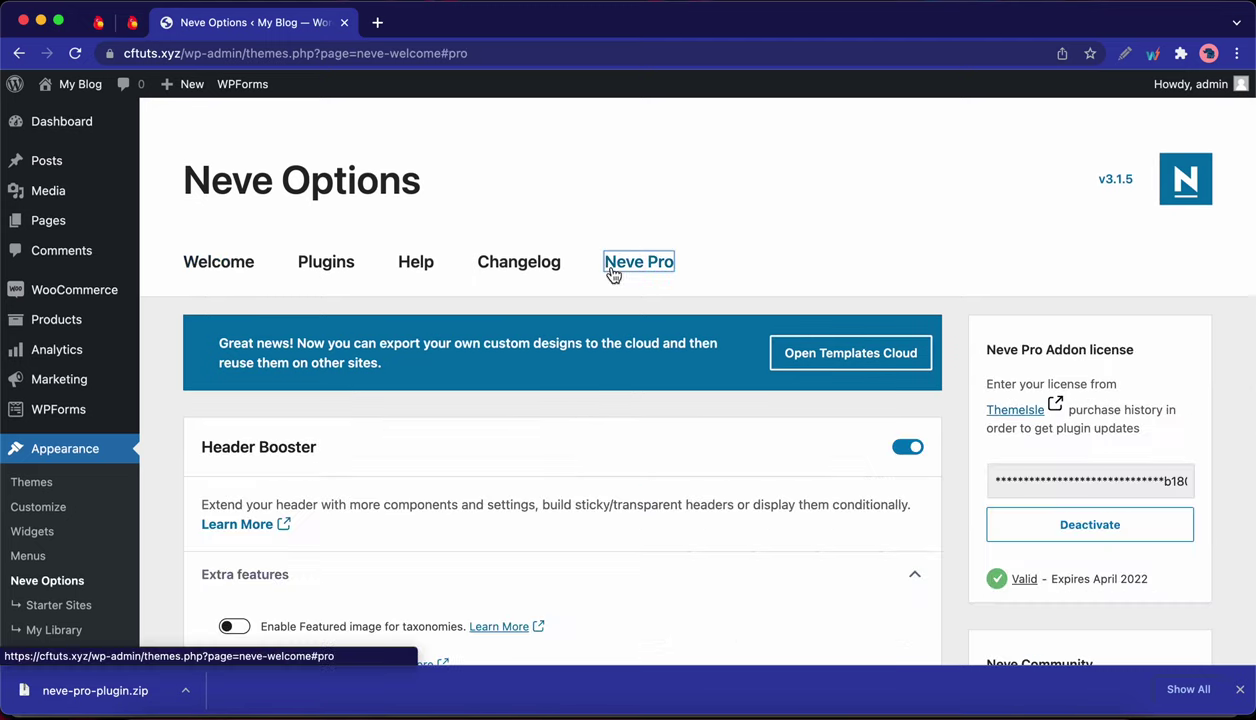
scroll(525, 402, "down", 3)
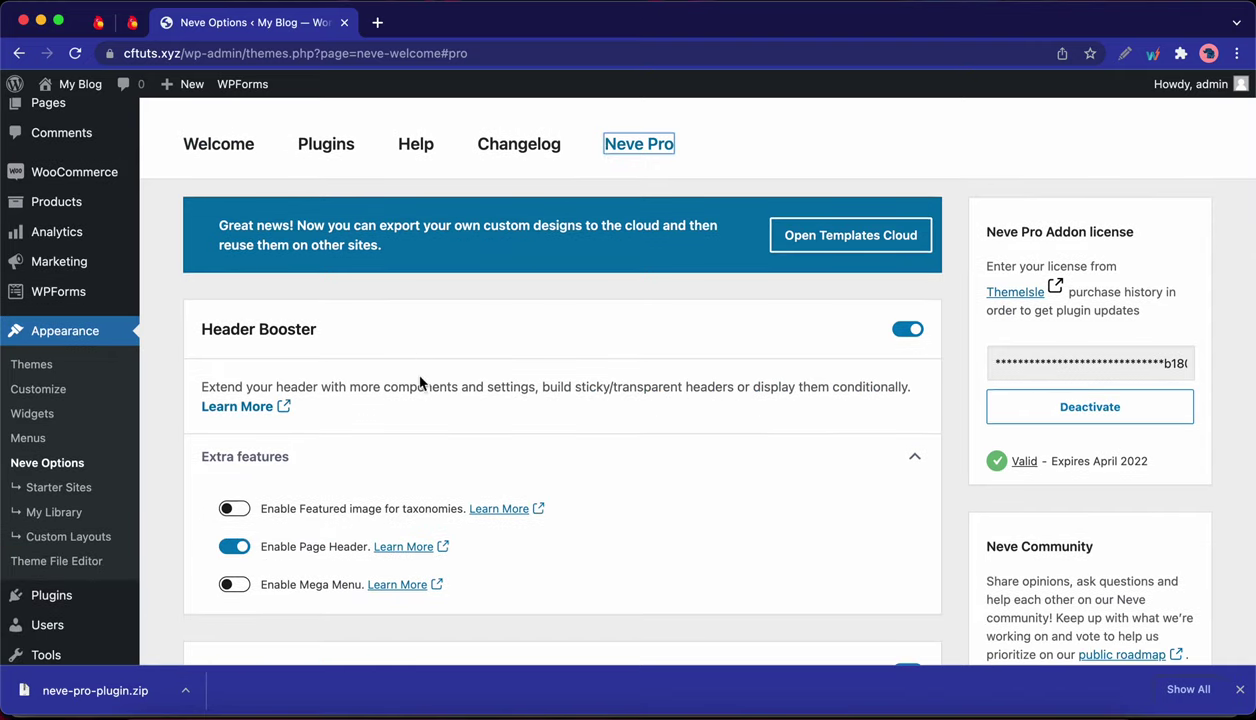
scroll(427, 494, "down", 9)
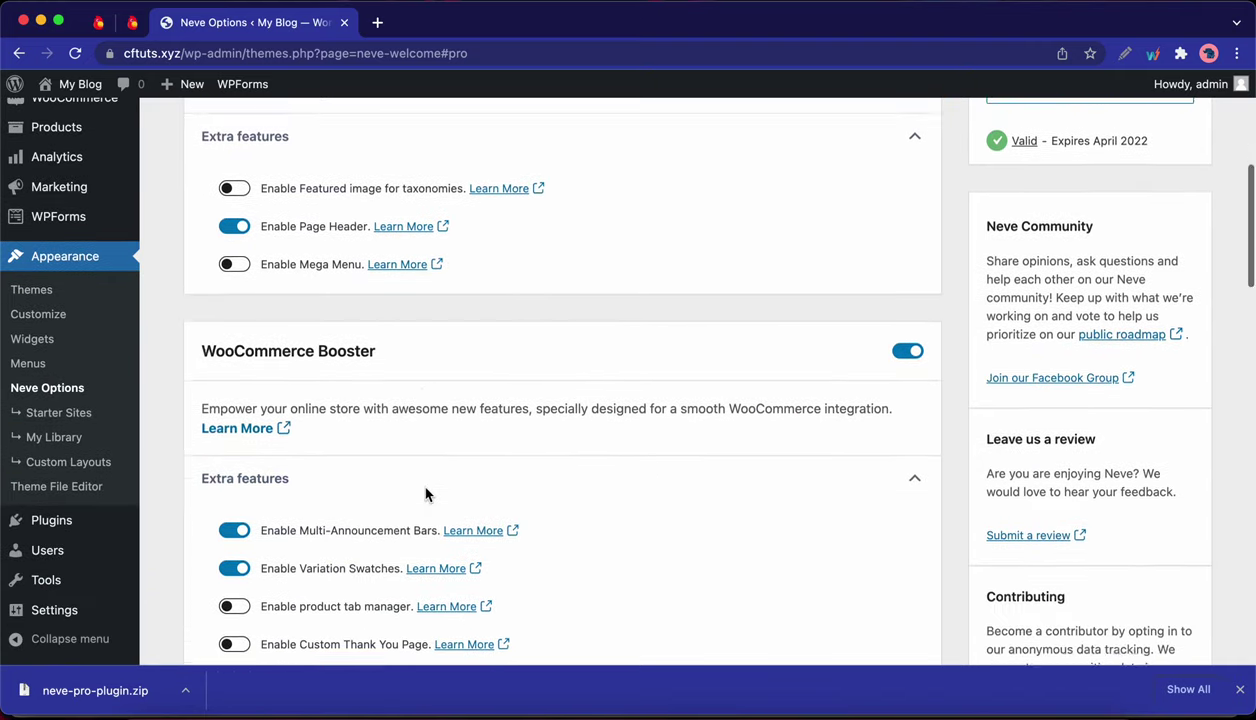
scroll(427, 494, "down", 9)
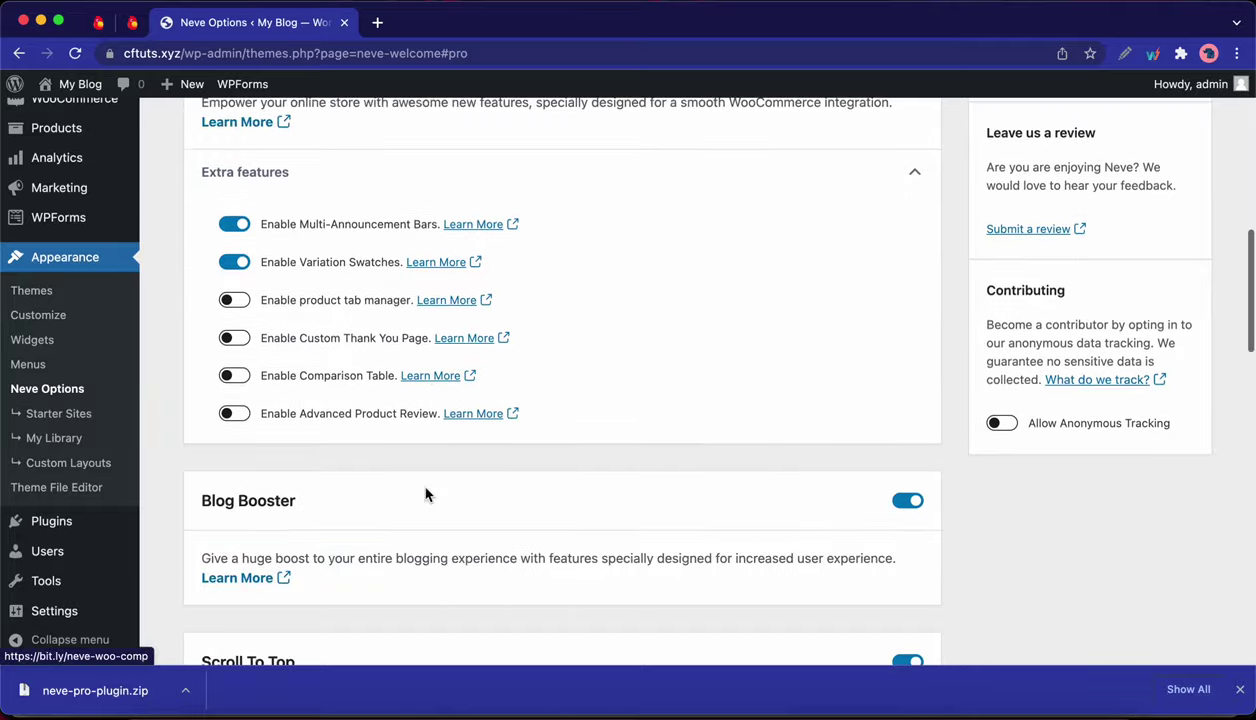
scroll(425, 493, "down", 6)
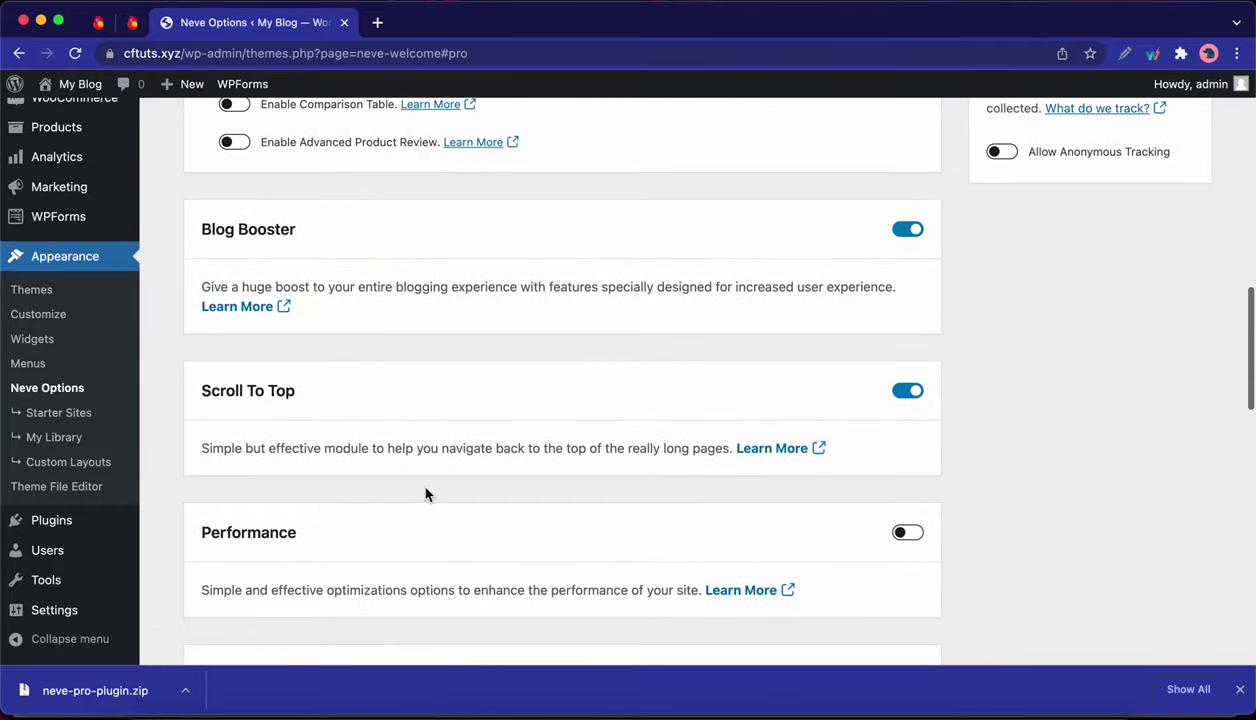
scroll(426, 493, "down", 2)
scroll(426, 493, "down", 1)
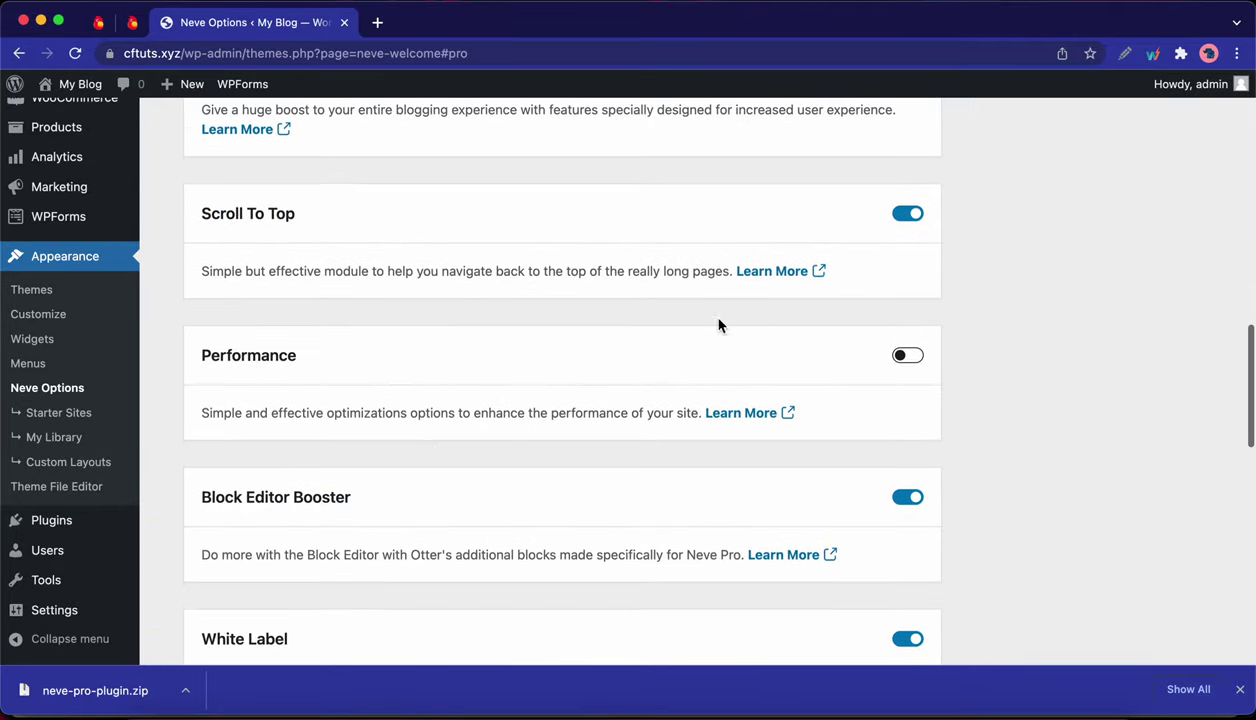
Step: View the Scroll To Top module's documentation in a new tab, and close it
right_click(767, 279)
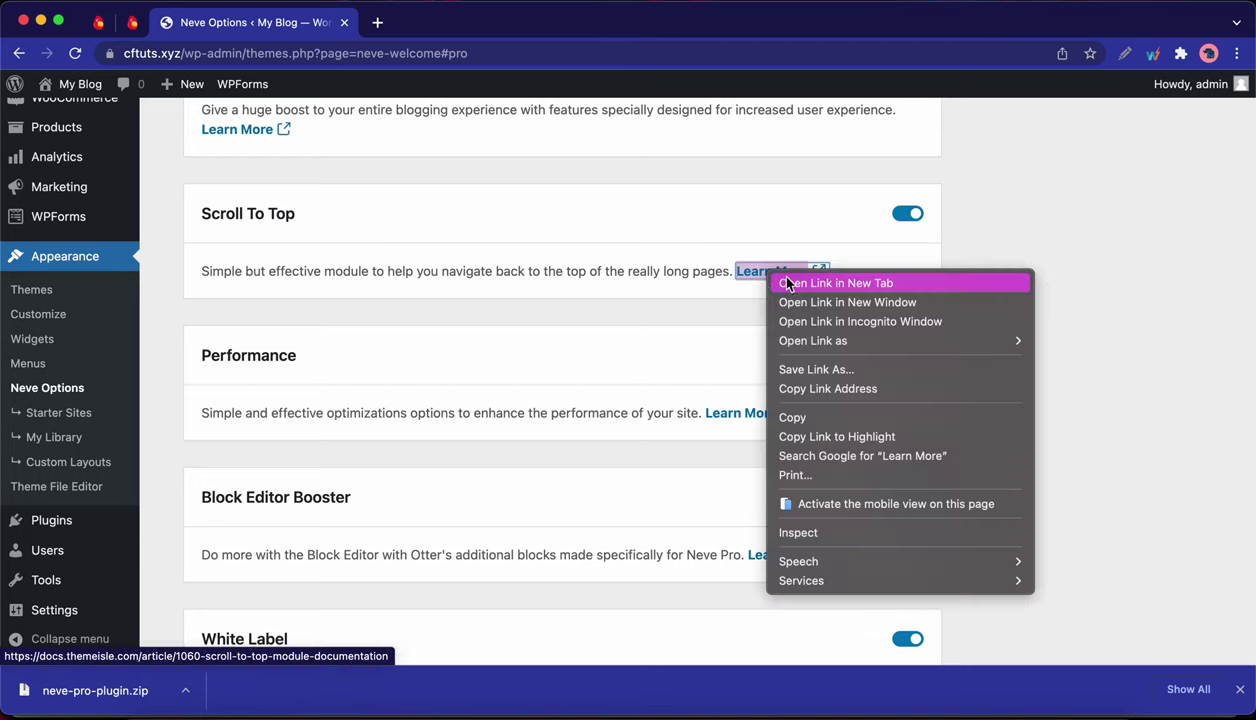
left_click(783, 280)
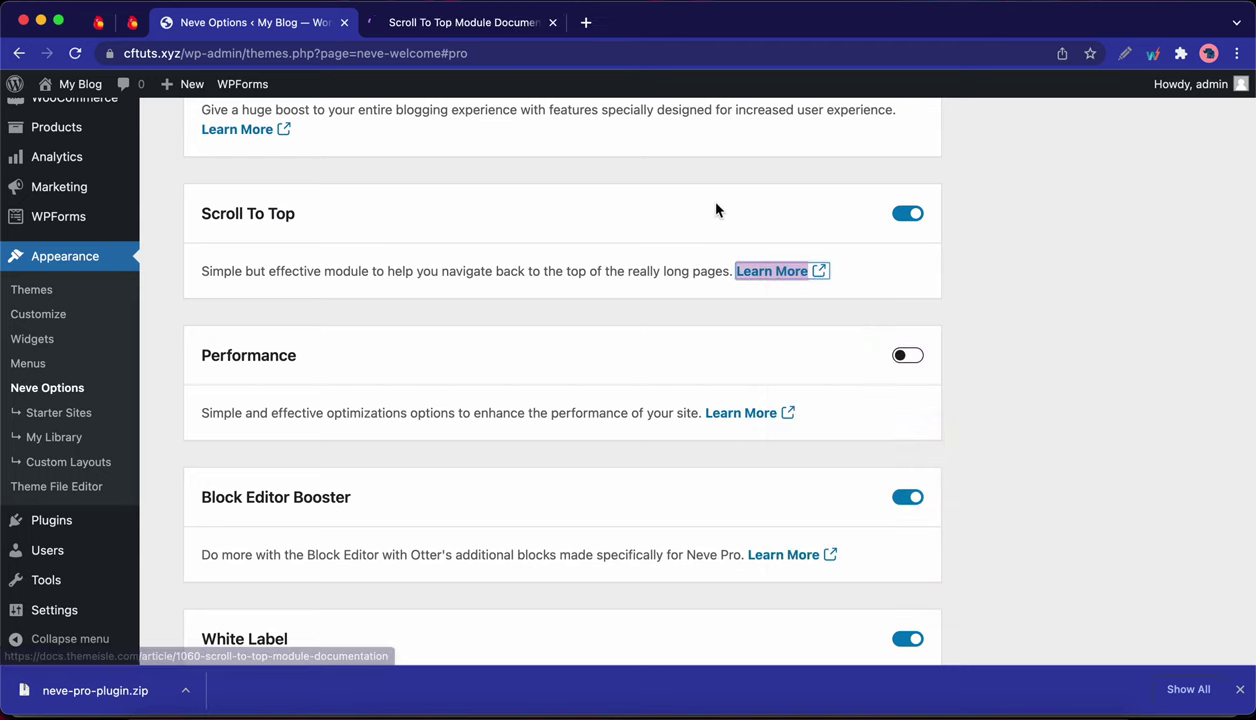
left_click(508, 28)
scroll(565, 275, "down", 2)
scroll(564, 274, "up", 2)
left_click(553, 23)
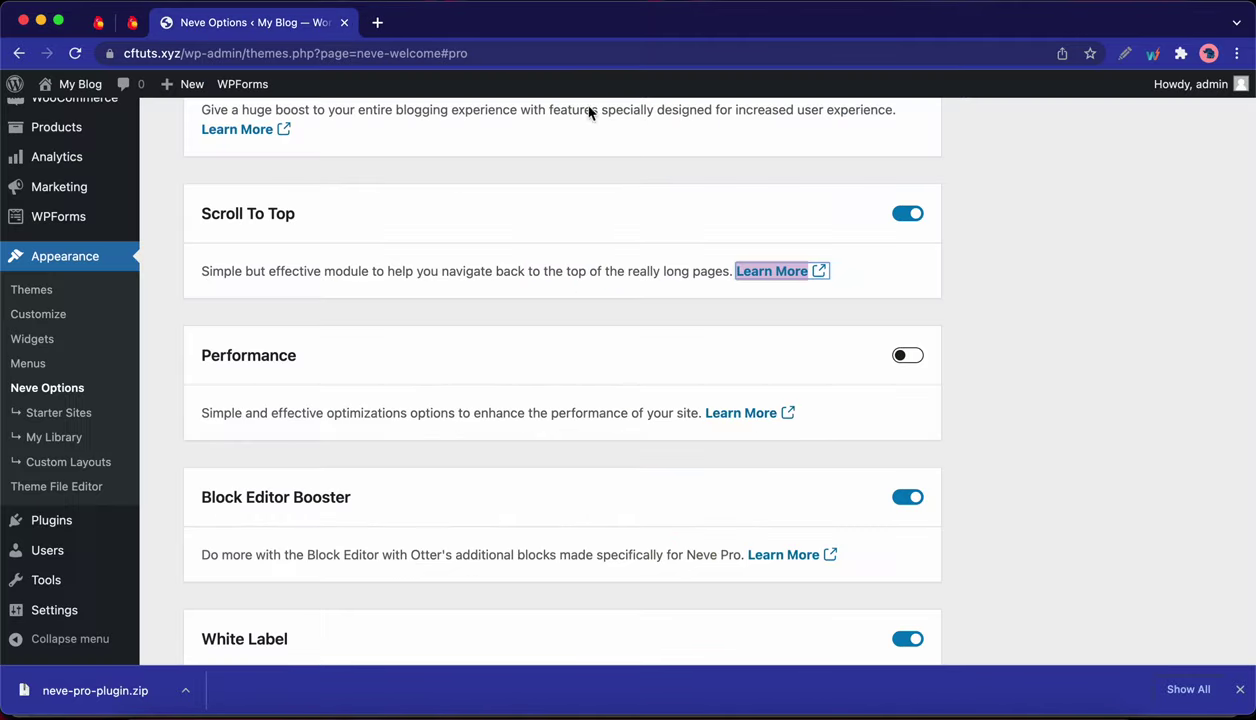
Step: Open the Header builder in the theme Customizer and look through its available components
scroll(643, 430, "down", 5)
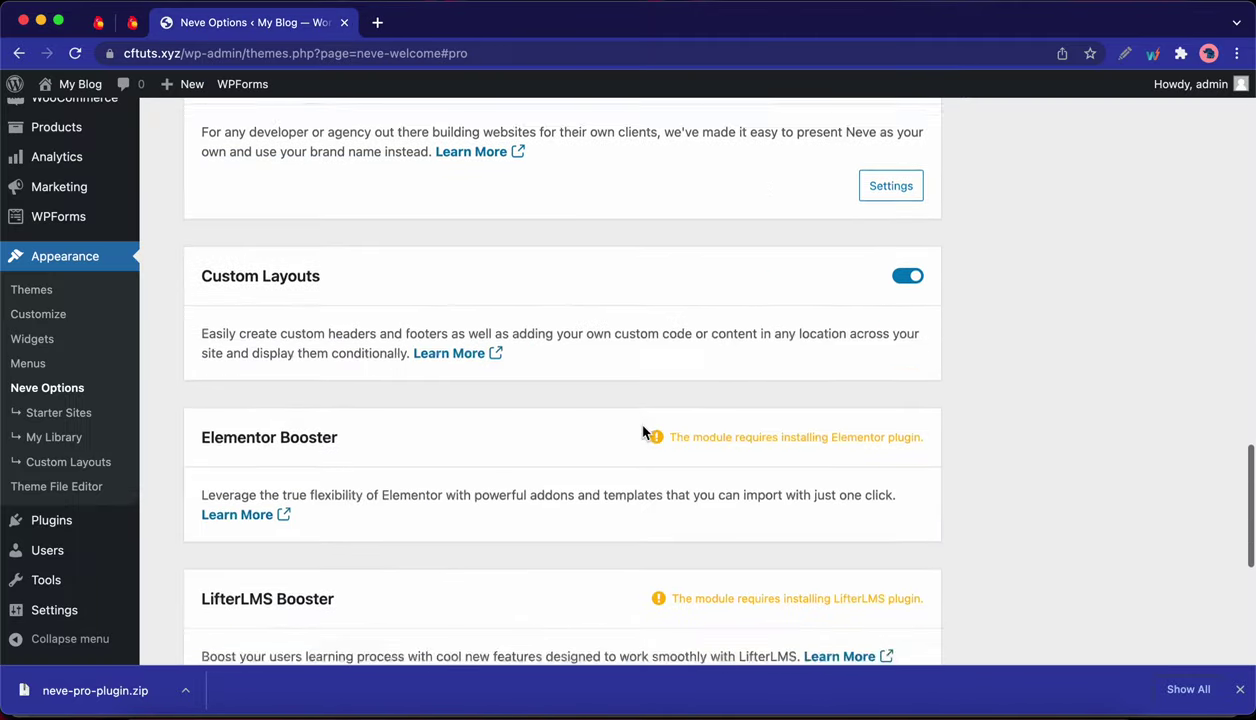
left_click(38, 314)
left_click(203, 389)
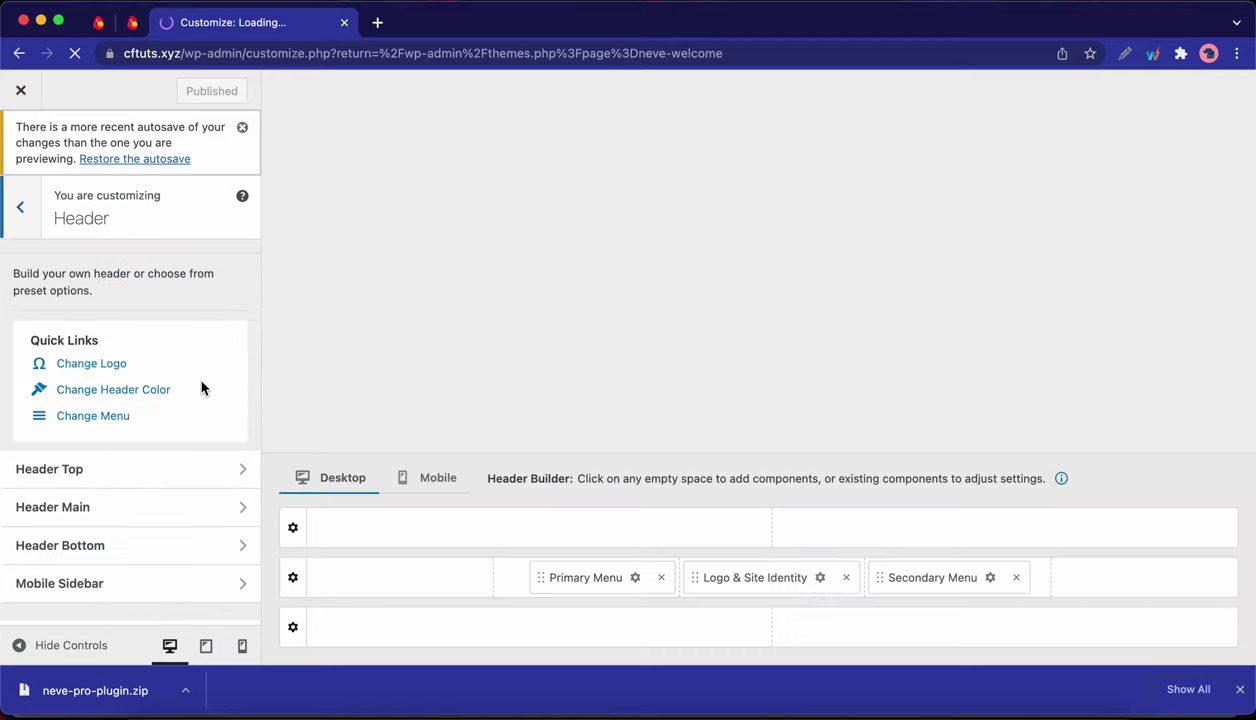
scroll(160, 401, "down", 10)
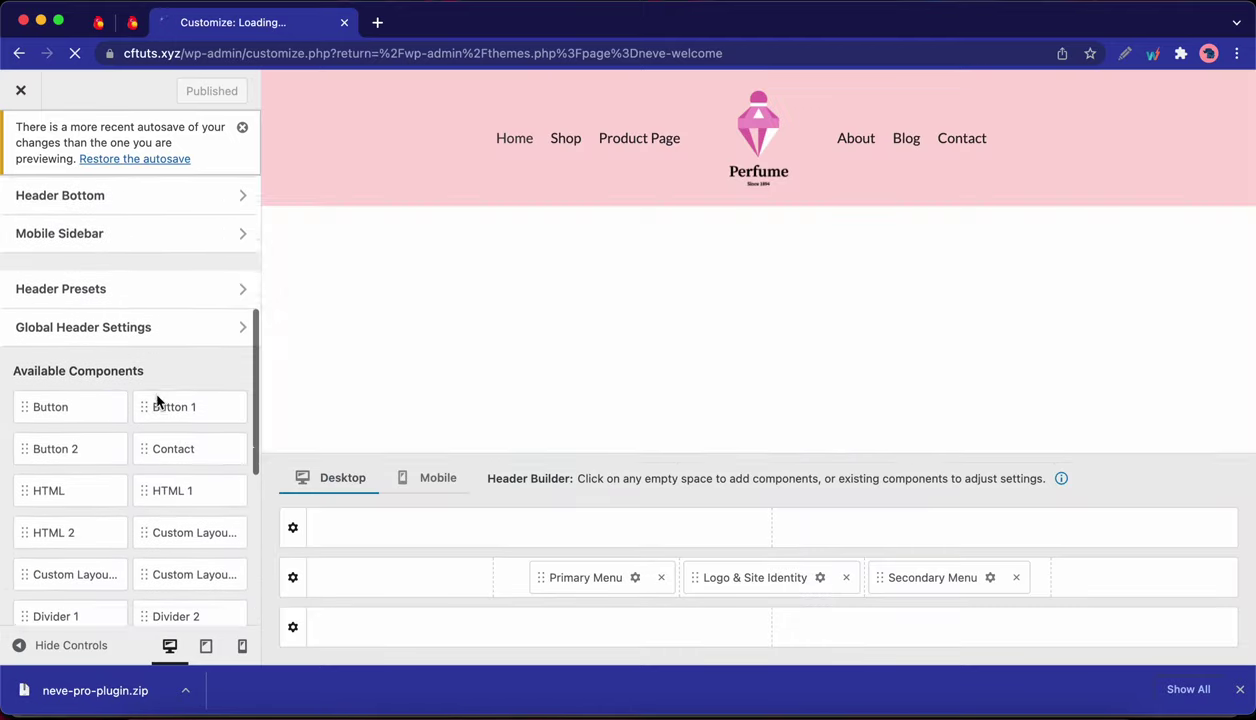
scroll(156, 394, "down", 1)
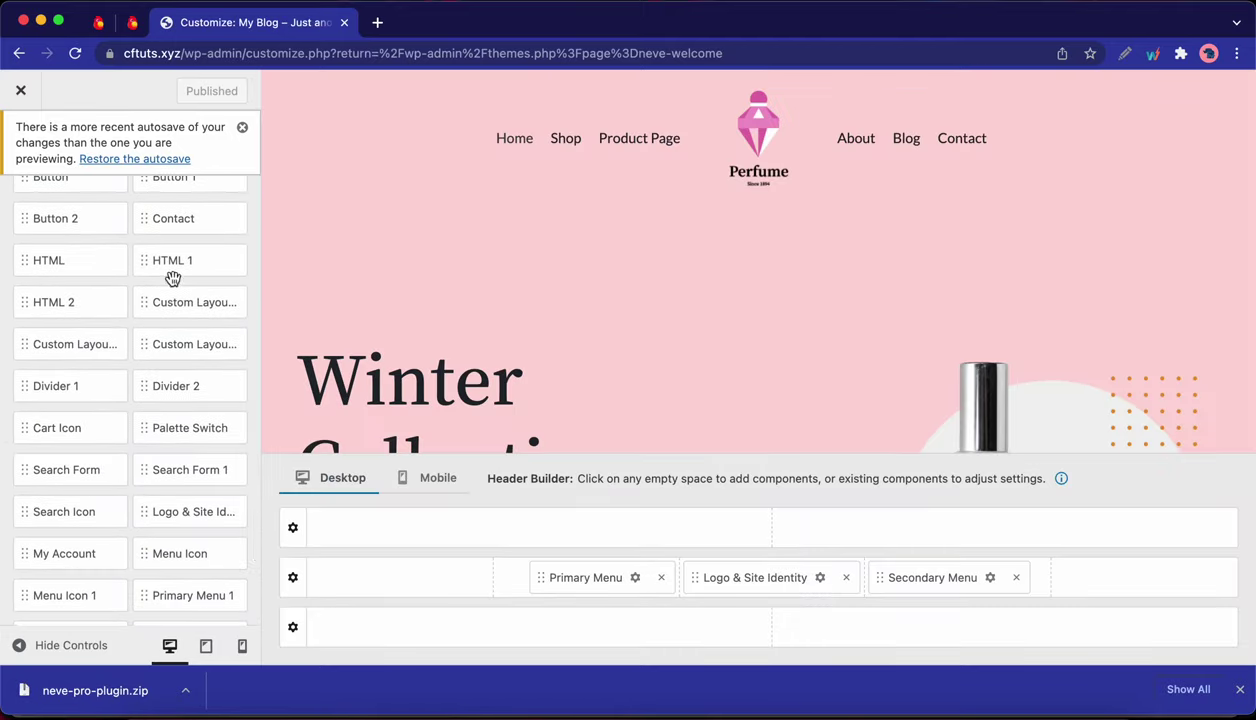
scroll(158, 478, "down", 4)
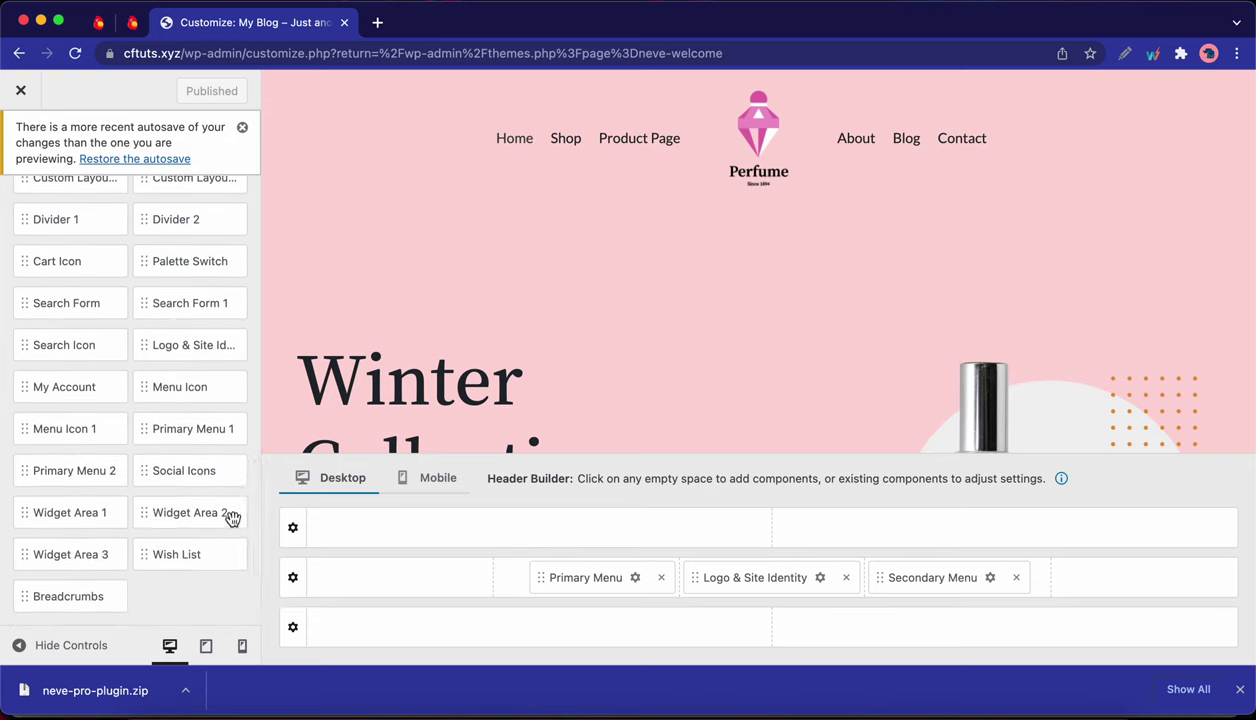
Step: Browse the PRO components that can be added to the empty slot in the header's main row
left_click(401, 578)
scroll(395, 488, "down", 2)
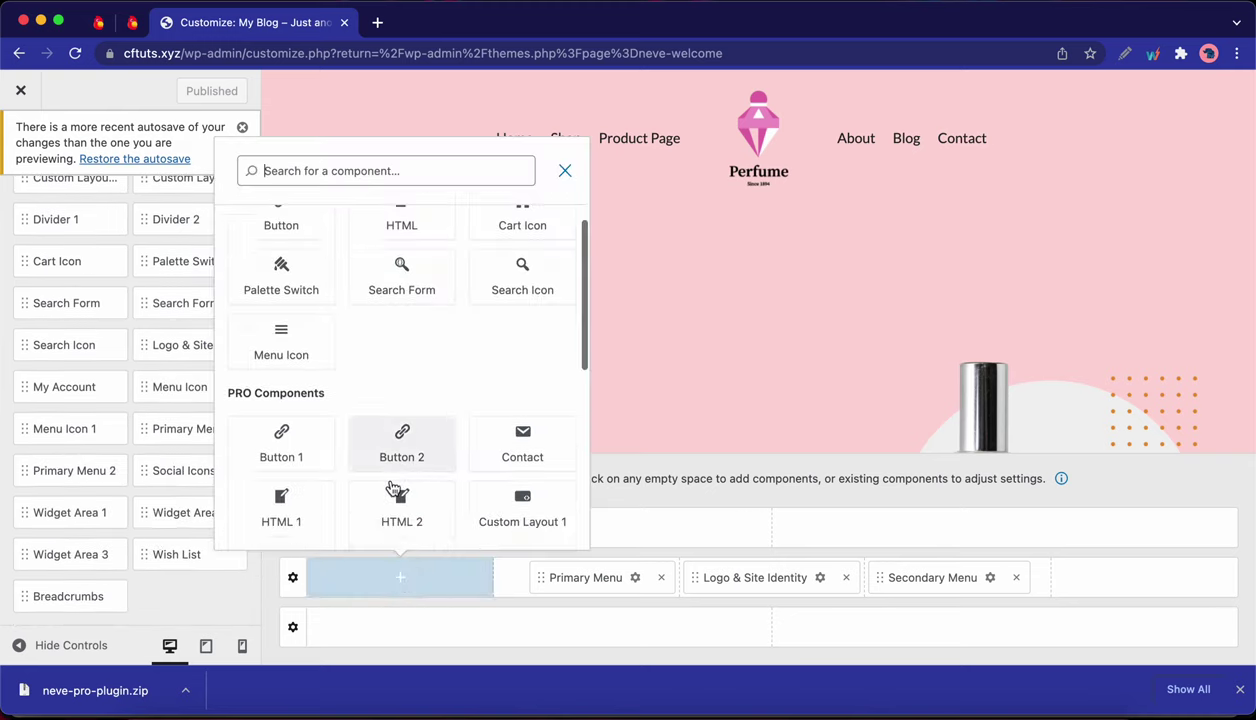
scroll(393, 487, "down", 1)
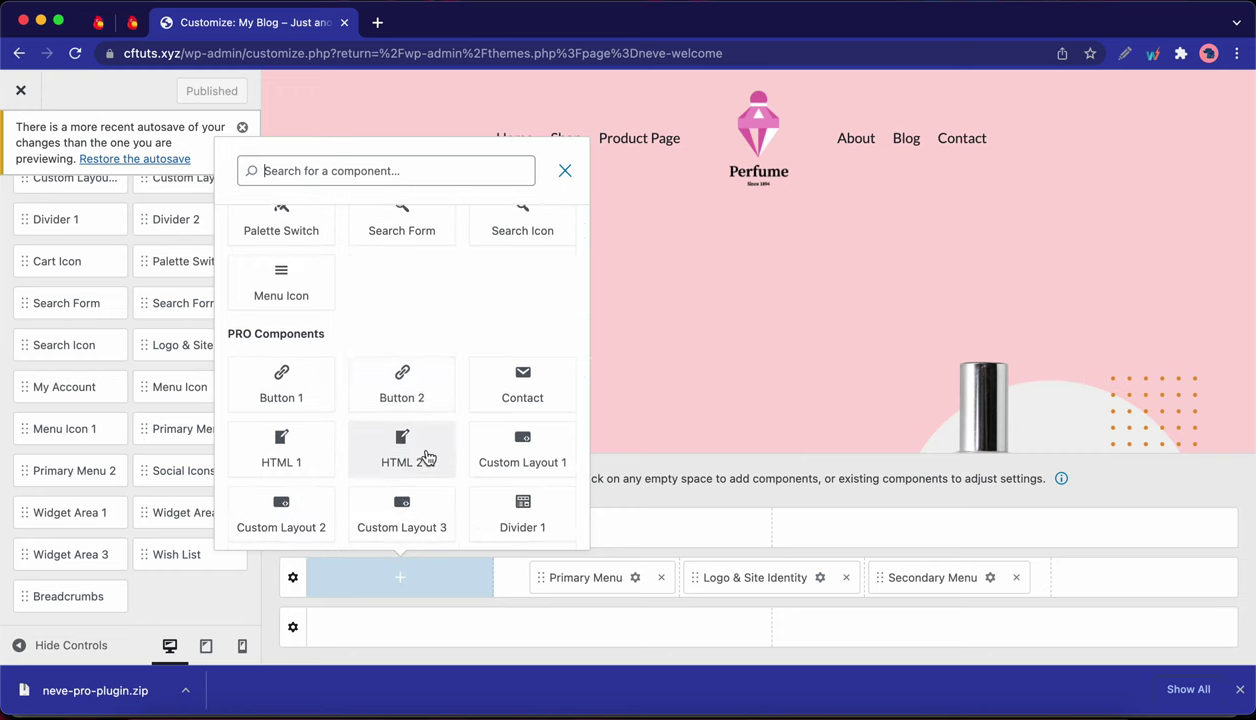
scroll(426, 456, "down", 7)
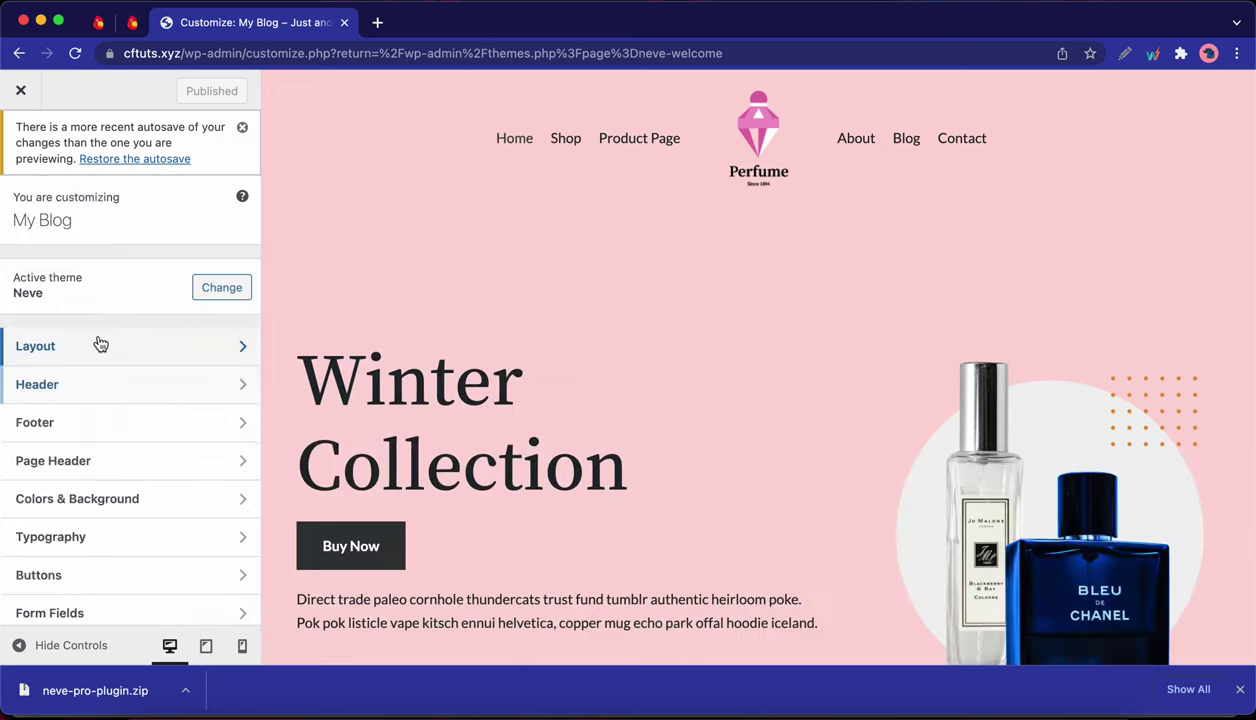
Step: Open the Blog / Archive layout settings in the Customizer and review the options
left_click(98, 342)
left_click(148, 352)
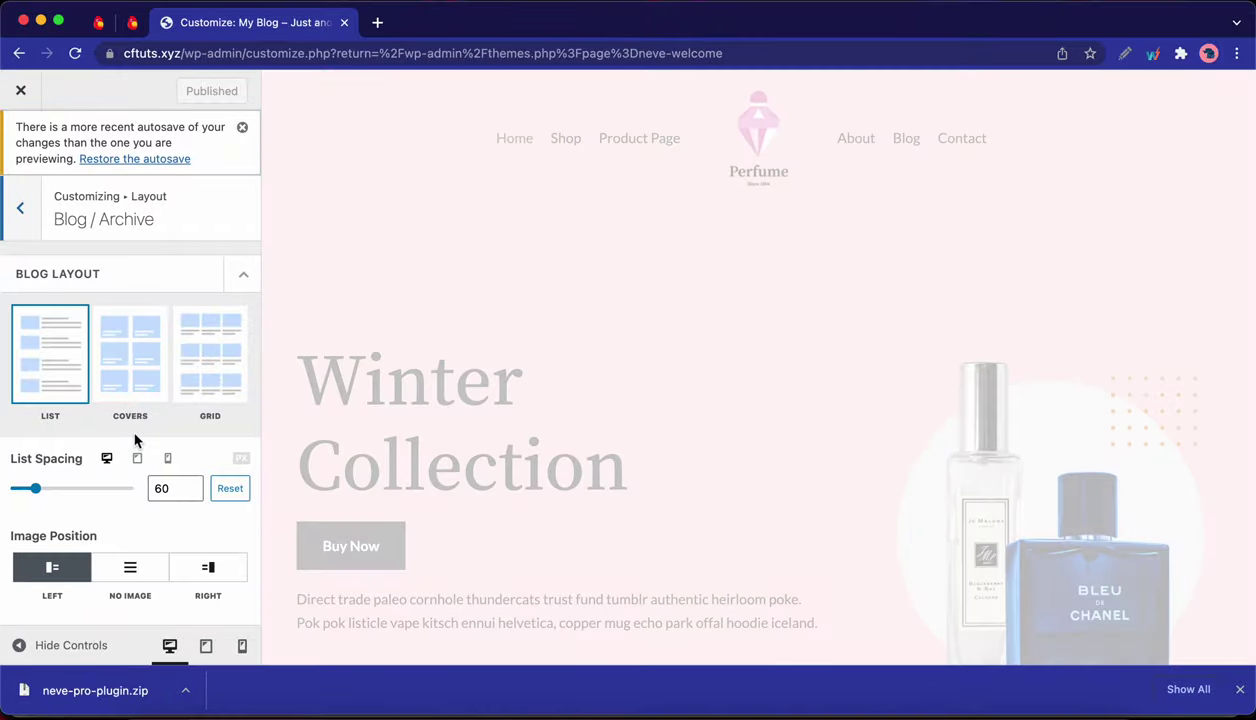
scroll(135, 420, "down", 5)
scroll(131, 424, "down", 3)
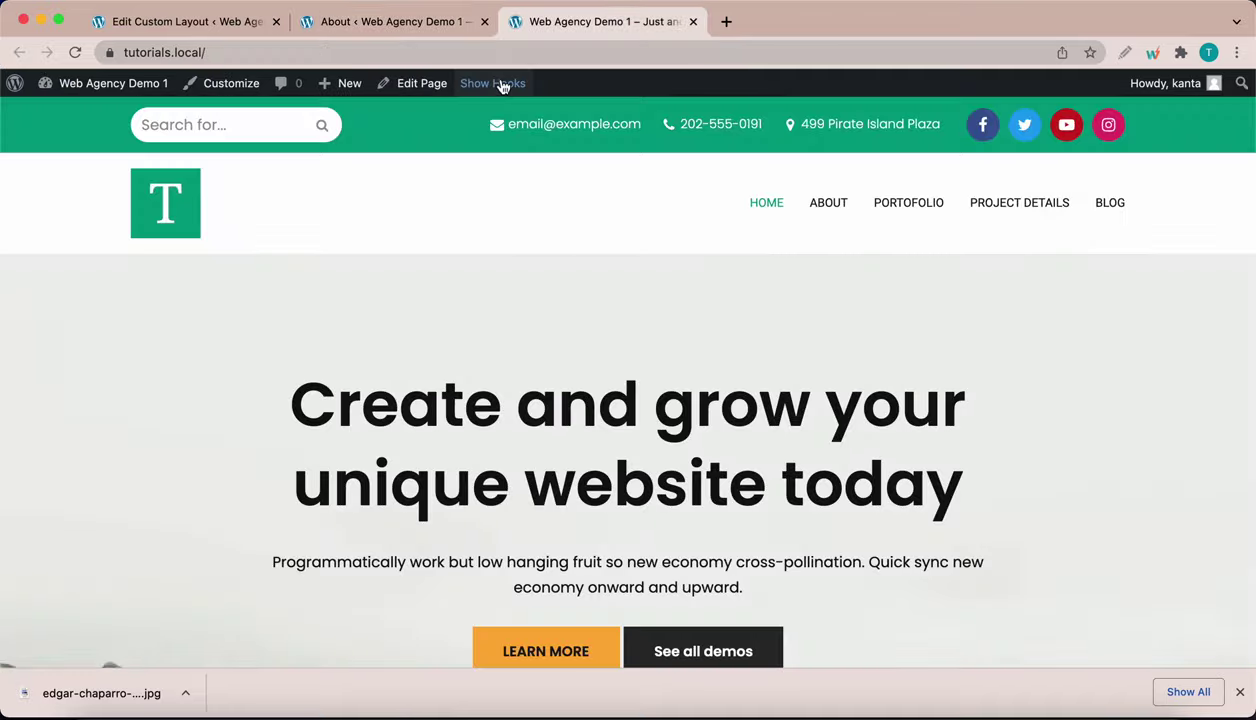
Step: Show the theme hooks on the Web Agency Demo 1 site, and set the custom layout's hook to After Header Hook
left_click(500, 84)
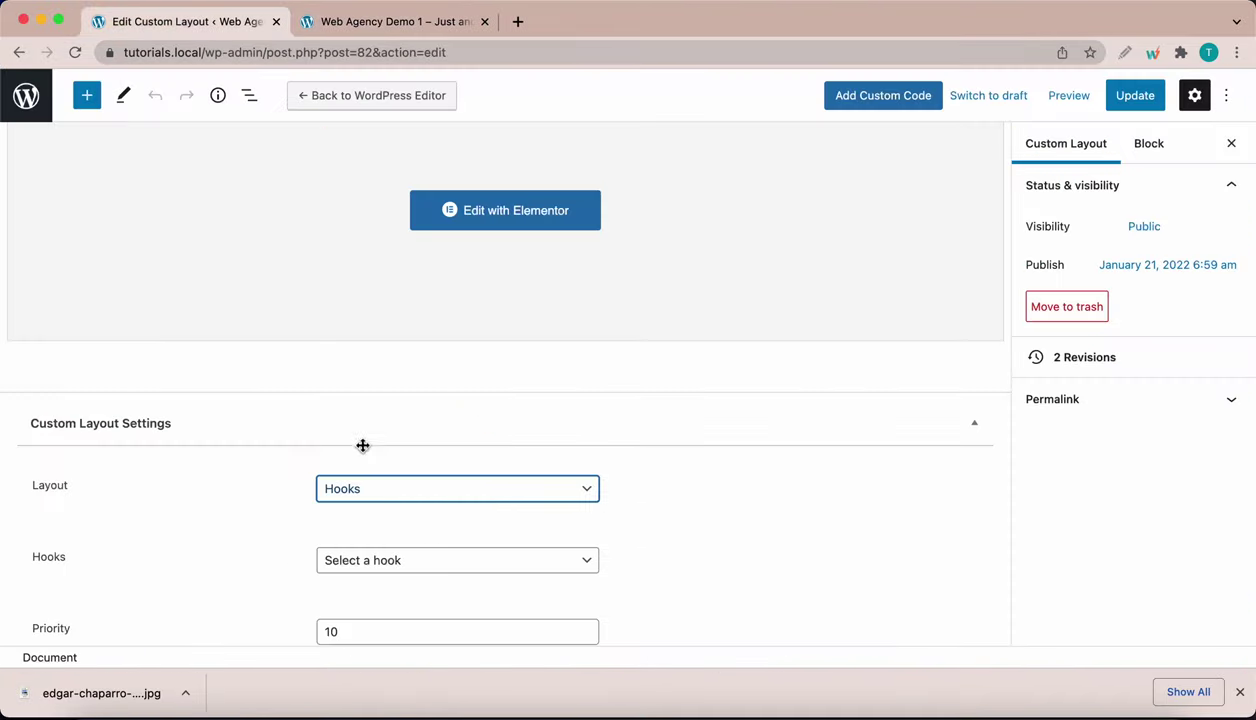
left_click(401, 558)
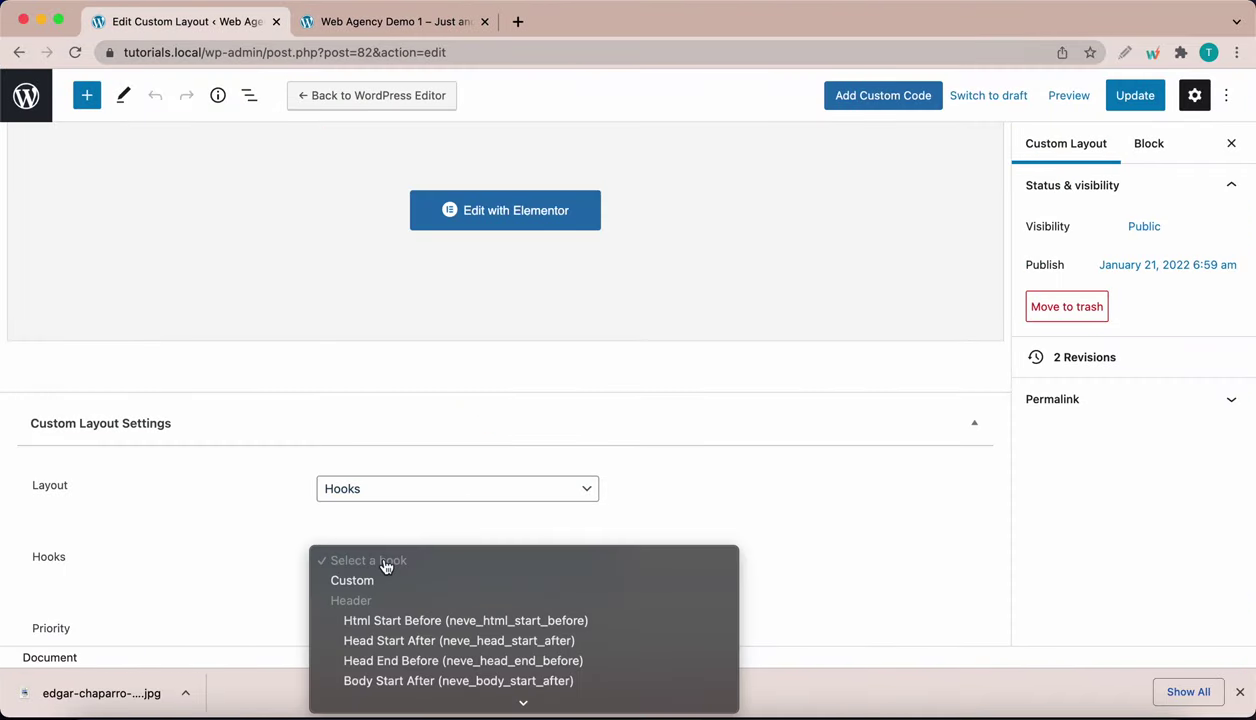
left_click(430, 453)
scroll(621, 508, "down", 5)
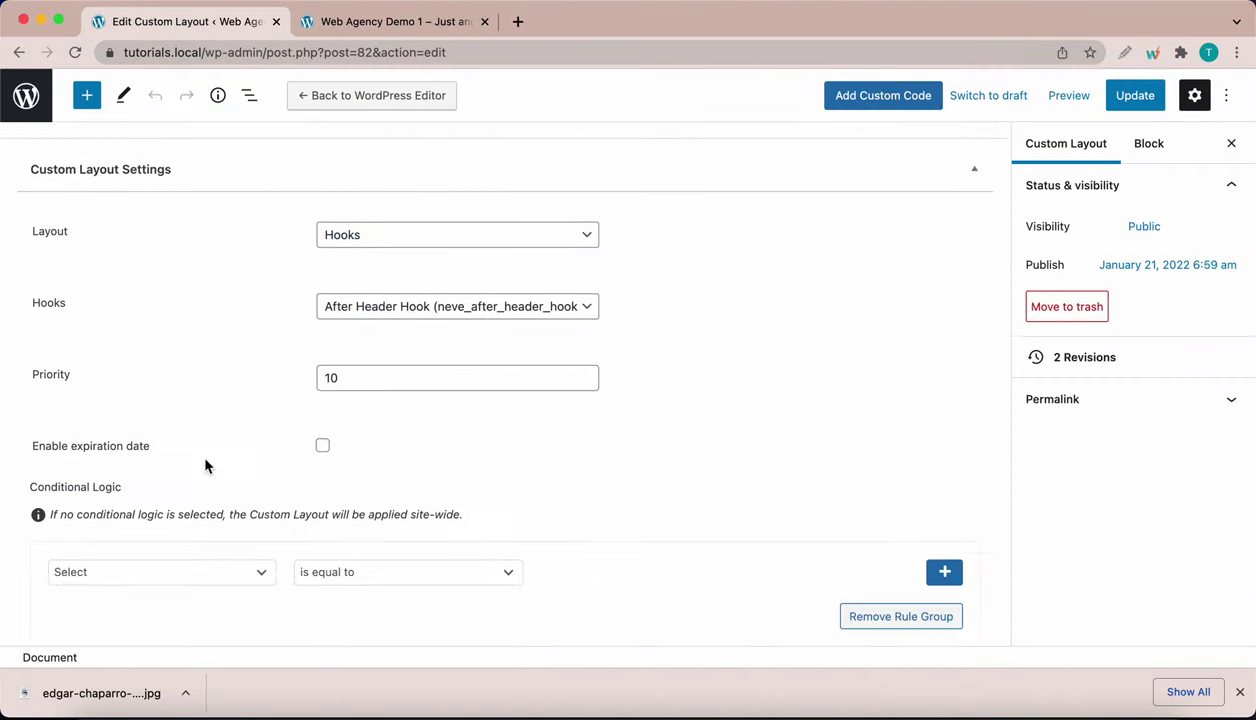
Step: Enable the custom layout's expiration date and turn it off again
left_click(322, 445)
key("space")
Step: Set the custom layout's conditional logic rule to Archive Type is equal to Posts
scroll(418, 516, "down", 1)
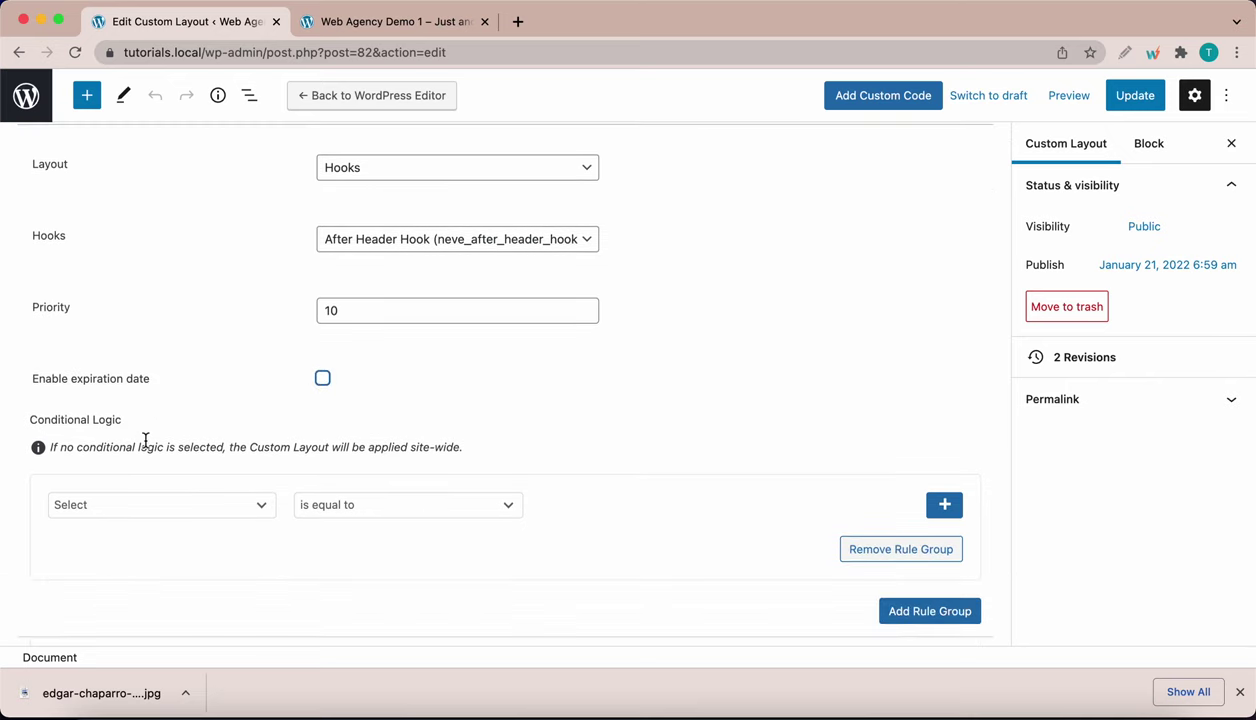
left_click(259, 510)
scroll(202, 463, "down", 1)
left_click(180, 478)
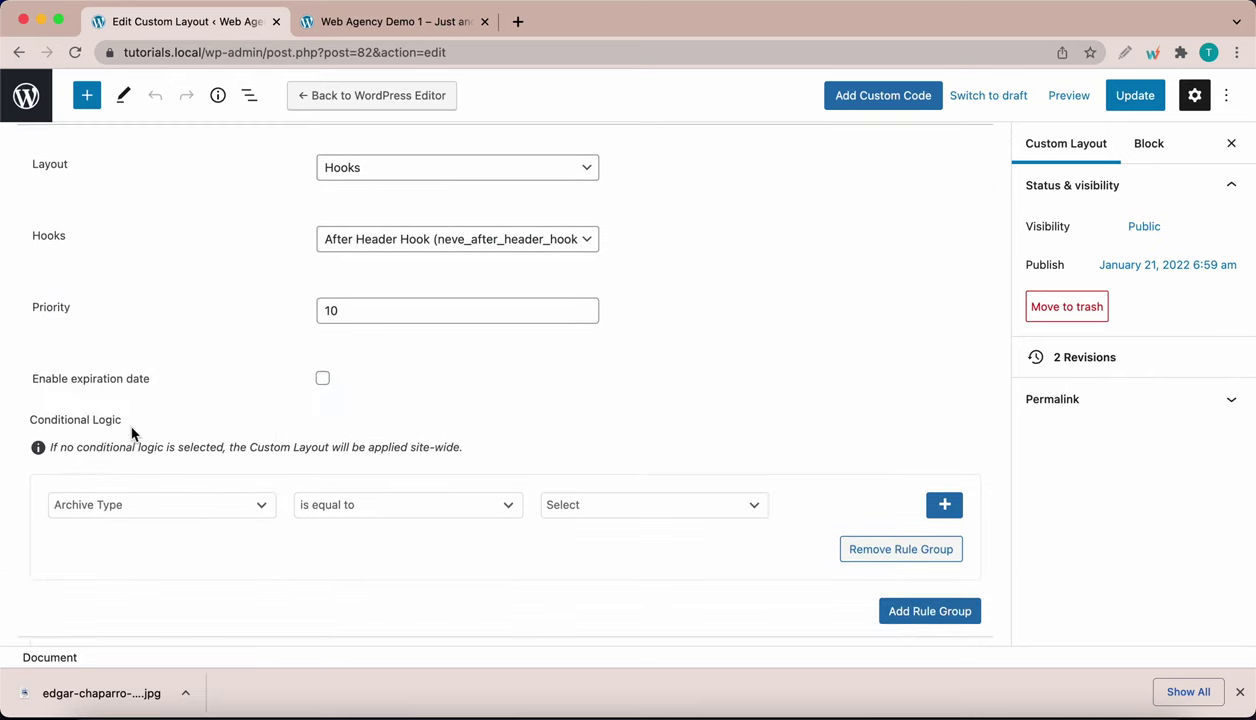
left_click(600, 505)
left_click(611, 449)
scroll(620, 563, "down", 1)
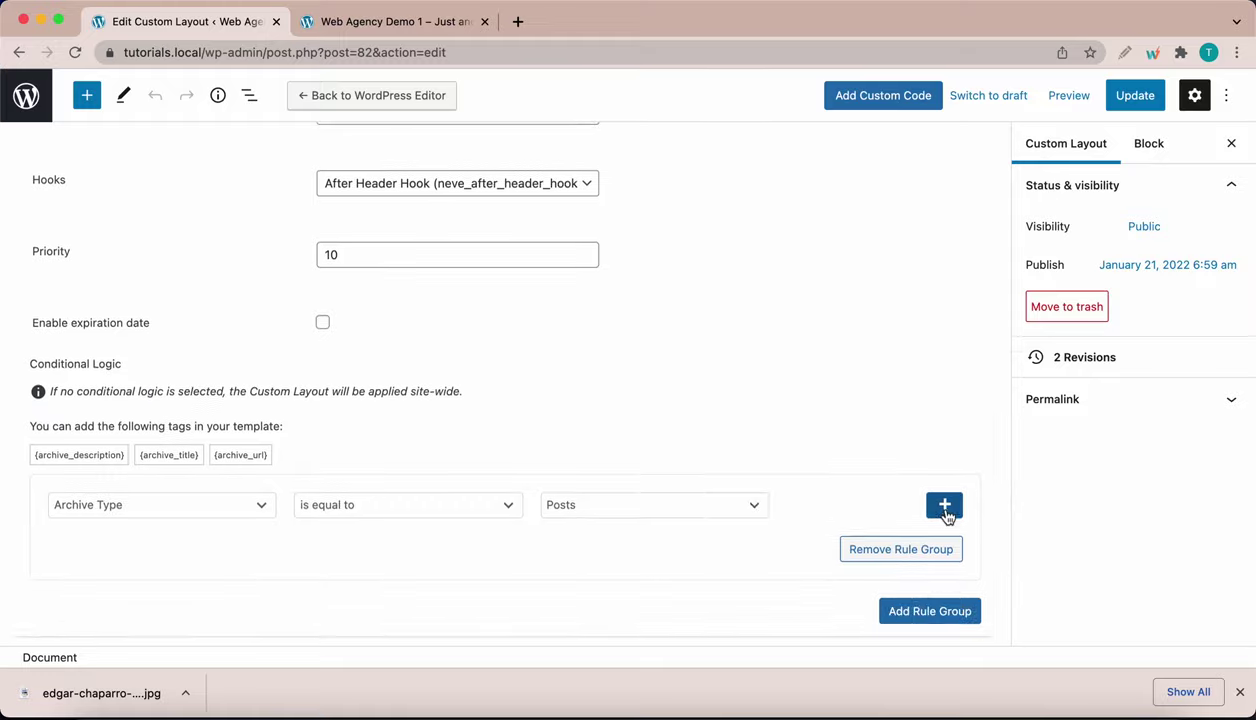